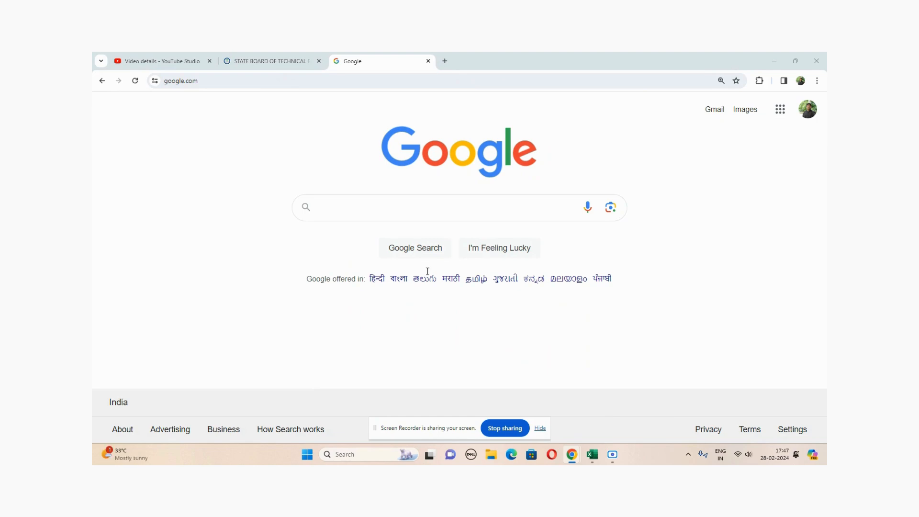
# - Search Google for 'ts polycet' using the suggestion that appears after typing 'ts'
pyautogui.click(368, 207)
pyautogui.write('ts')
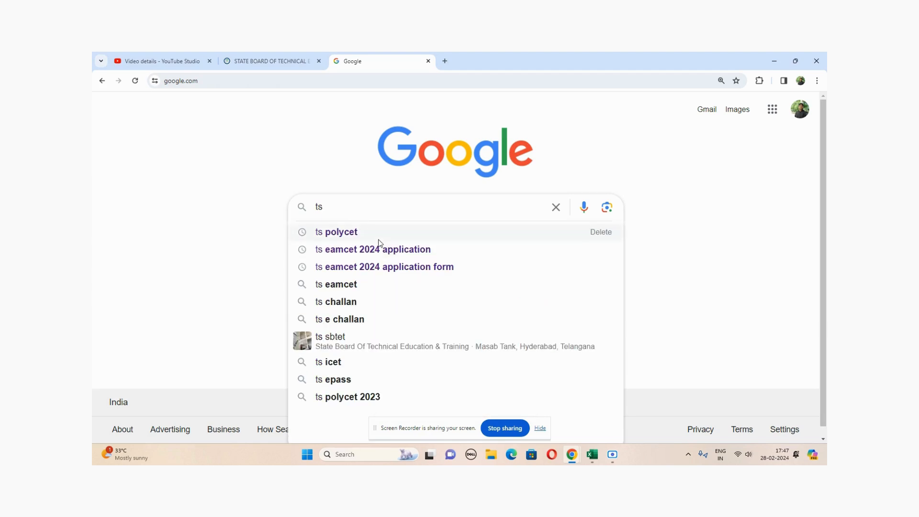
pyautogui.click(353, 234)
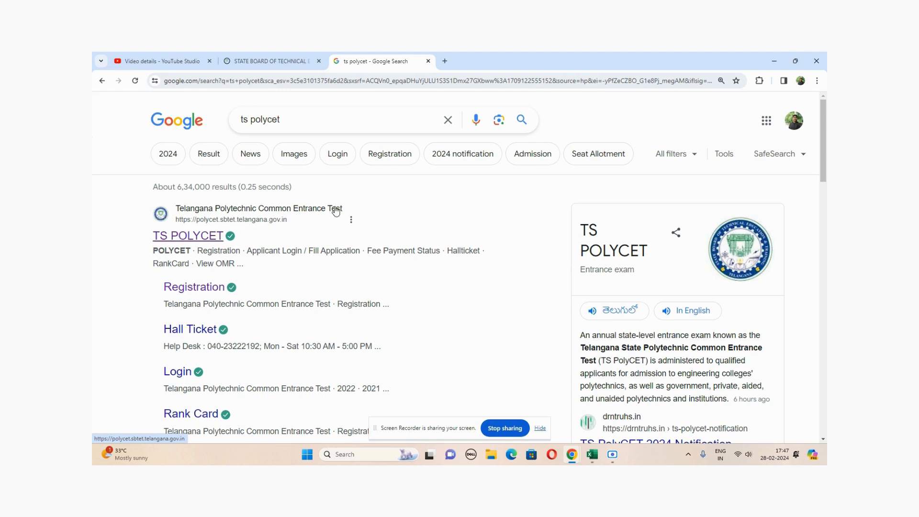
# - Open the official TS POLYCET site from the results and scroll through its homepage
pyautogui.click(213, 216)
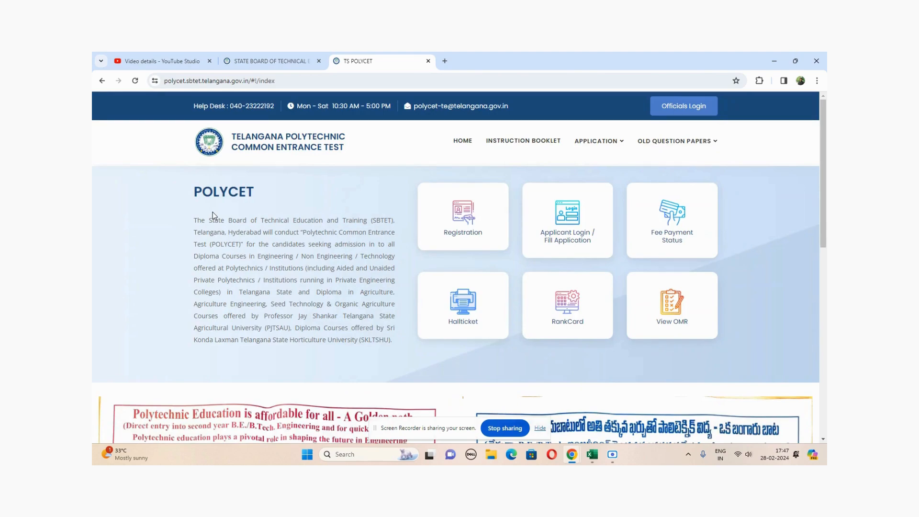
pyautogui.scroll(-6, 215, 276)
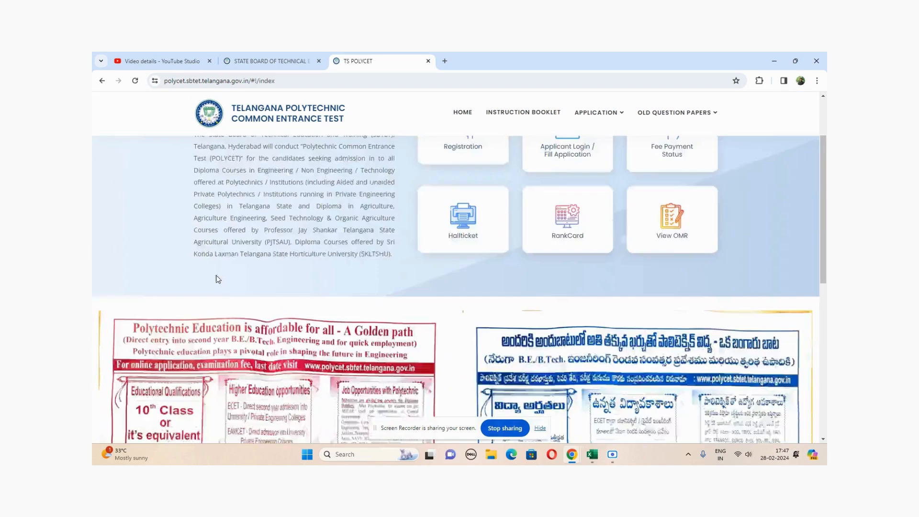
pyautogui.scroll(6, 214, 217)
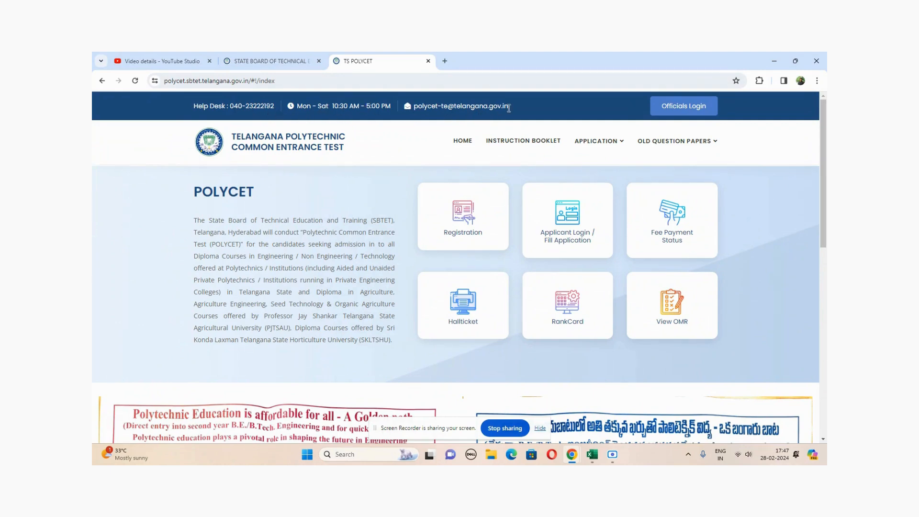
pyautogui.scroll(-15, 197, 281)
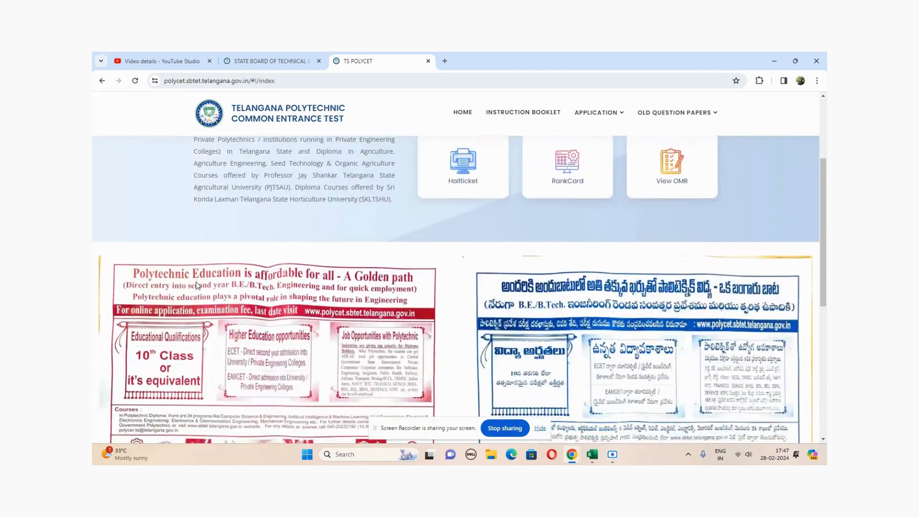
pyautogui.scroll(12, 204, 313)
pyautogui.scroll(3, 205, 313)
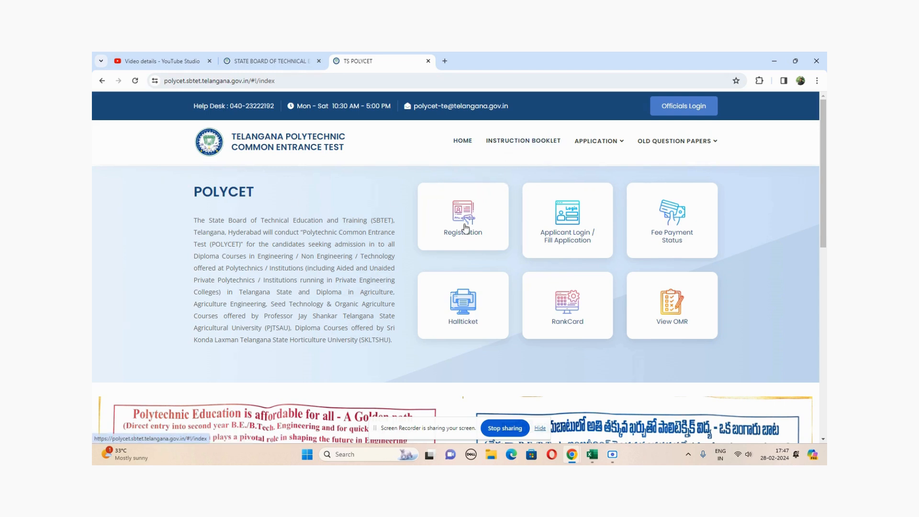
# - View the POLYCET 2024 instruction booklet's contents page, then go back to the TS POLYCET tab
pyautogui.click(512, 142)
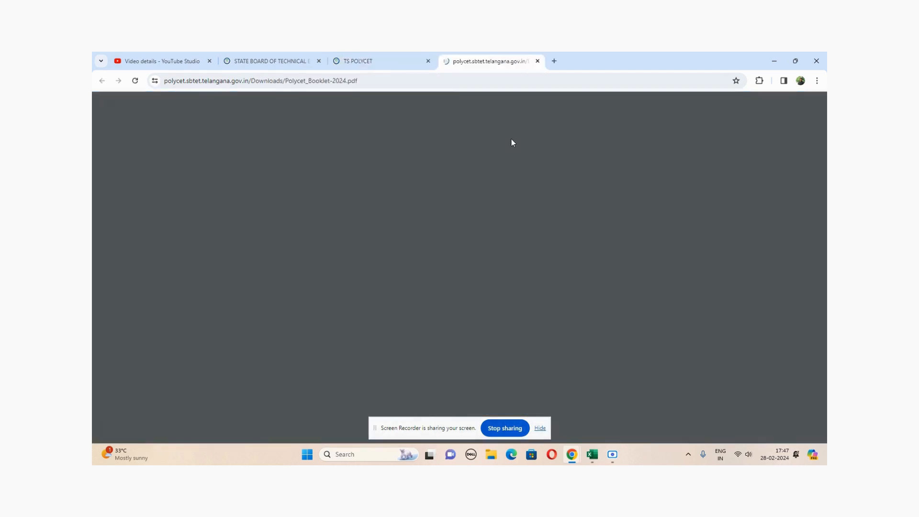
pyautogui.scroll(-1, 438, 263)
pyautogui.scroll(-20, 438, 266)
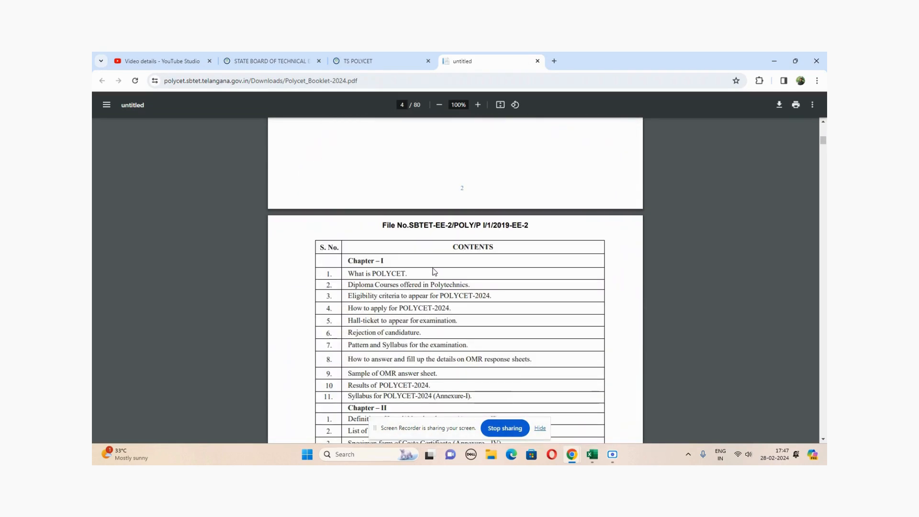
pyautogui.scroll(-2, 424, 271)
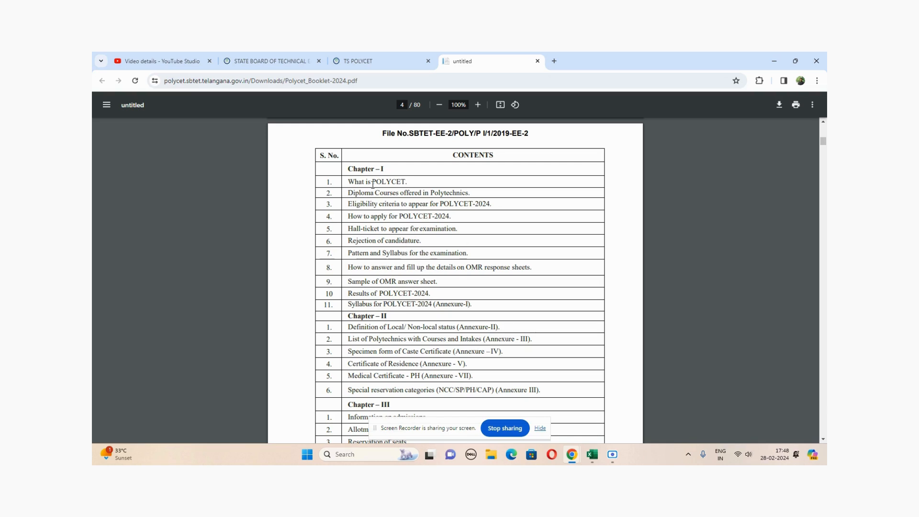
pyautogui.click(375, 61)
pyautogui.moveTo(592, 149)
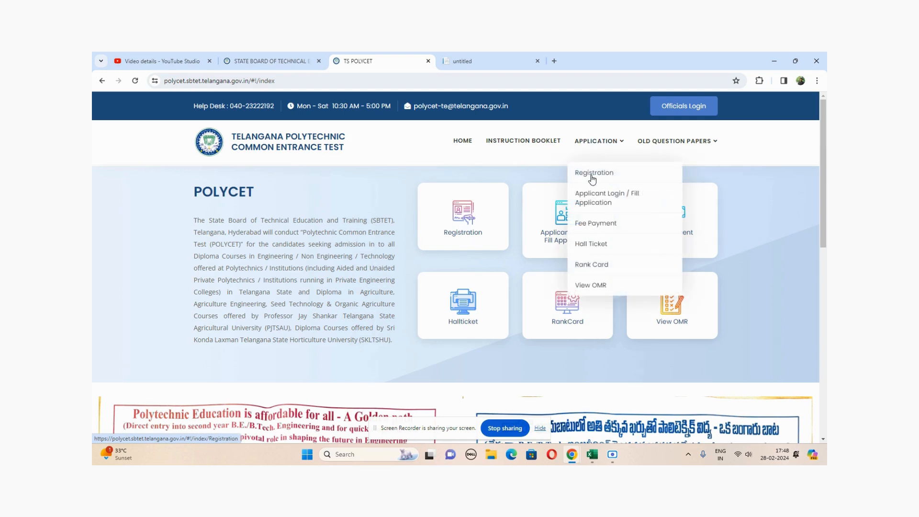
# - Open the Registration form and highlight the Applicant Name label's SSC/10th class name requirement
pyautogui.click(456, 235)
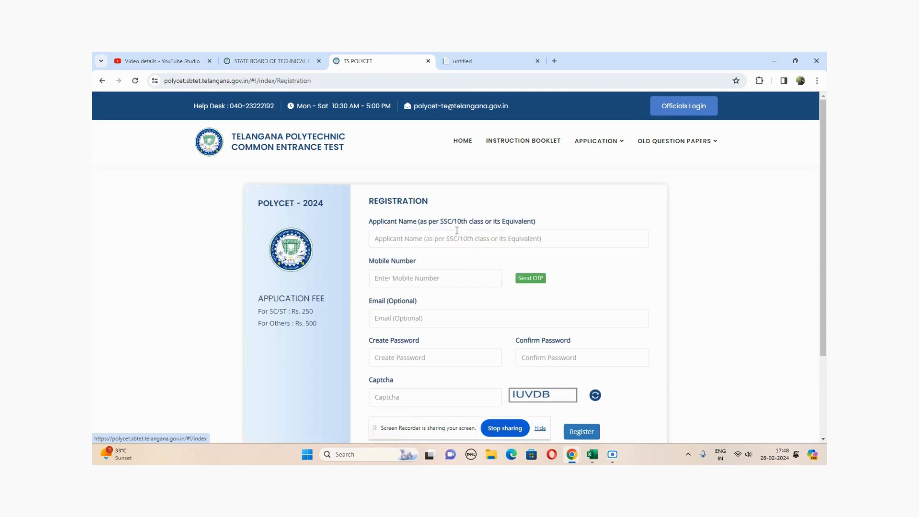
pyautogui.click(408, 244)
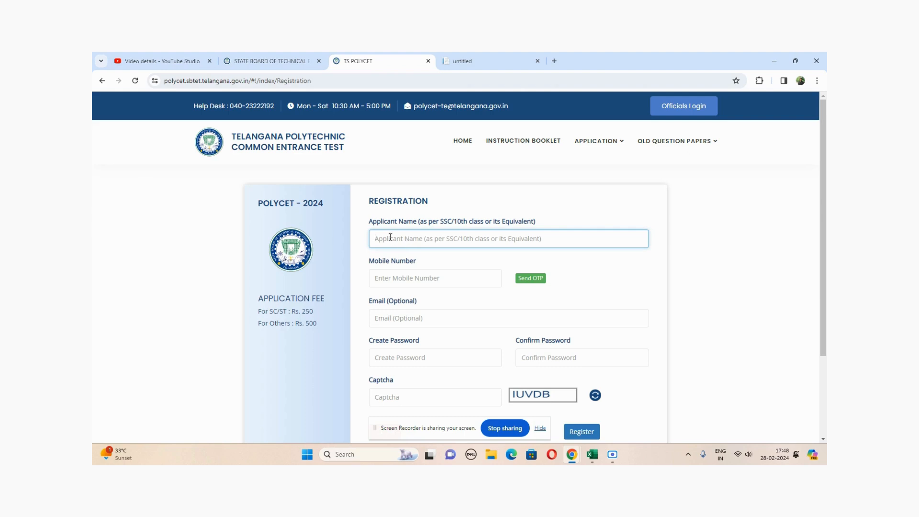
pyautogui.moveTo(372, 222); pyautogui.dragTo(550, 229)
pyautogui.click(549, 229)
pyautogui.click(417, 226)
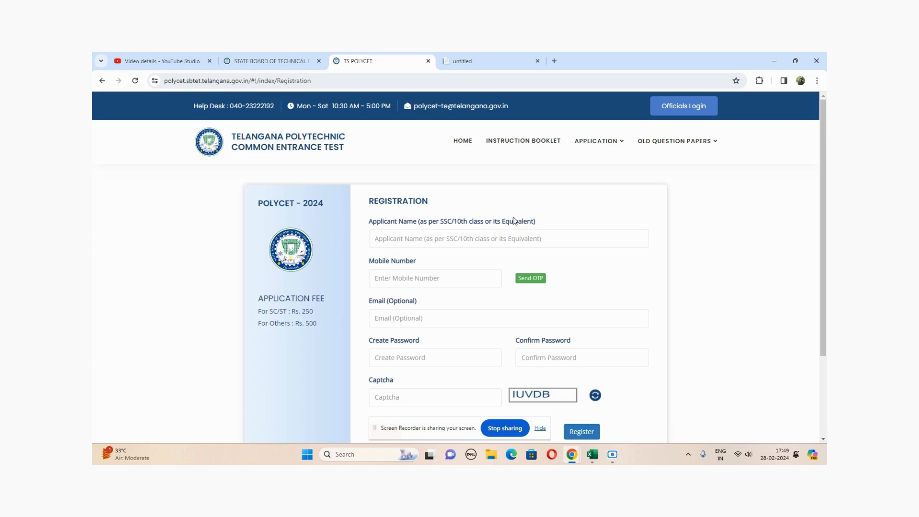
pyautogui.moveTo(492, 222); pyautogui.dragTo(530, 225)
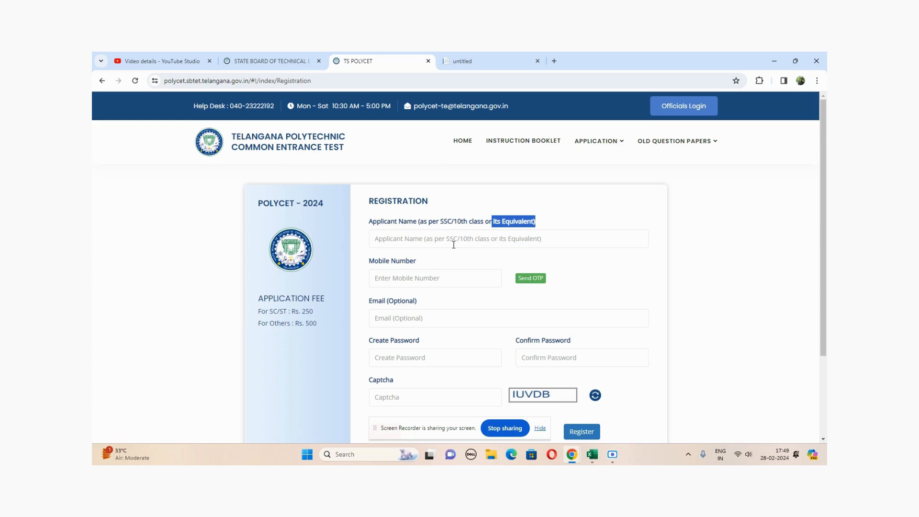
pyautogui.click(413, 222)
pyautogui.click(396, 242)
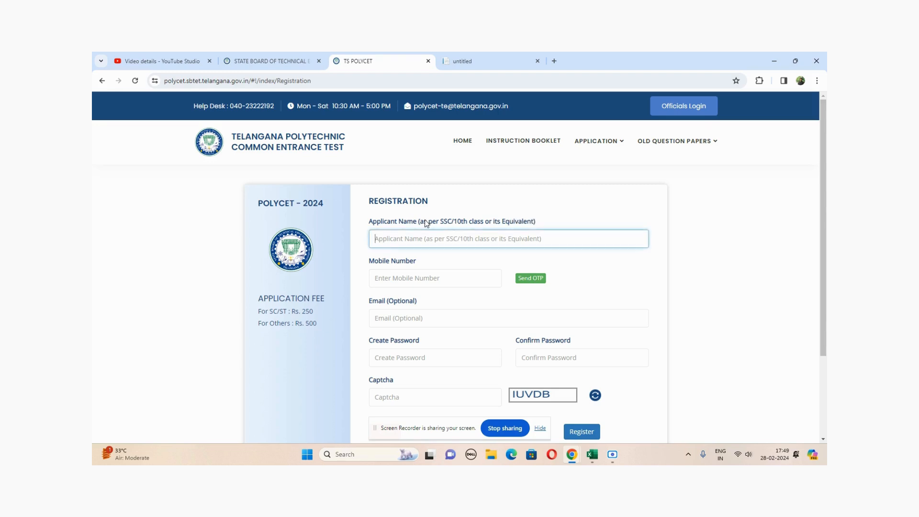
pyautogui.moveTo(424, 222); pyautogui.dragTo(536, 225)
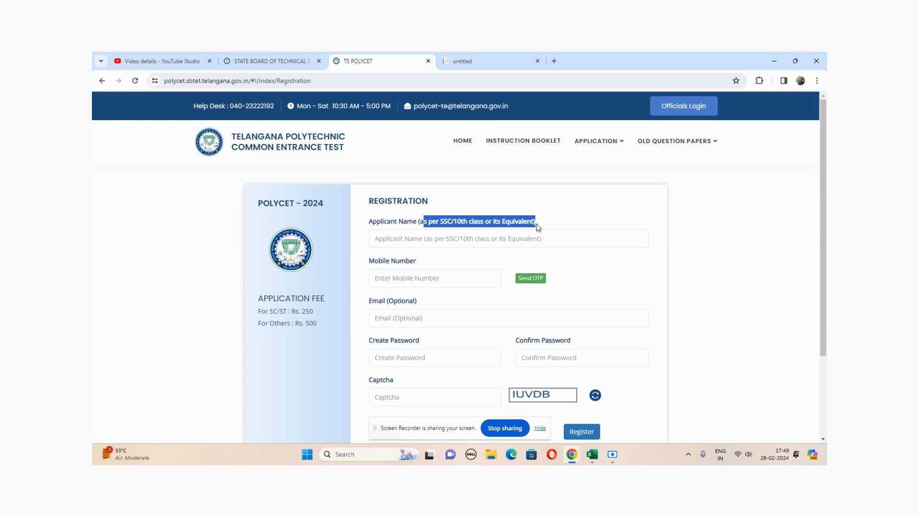
pyautogui.click(538, 227)
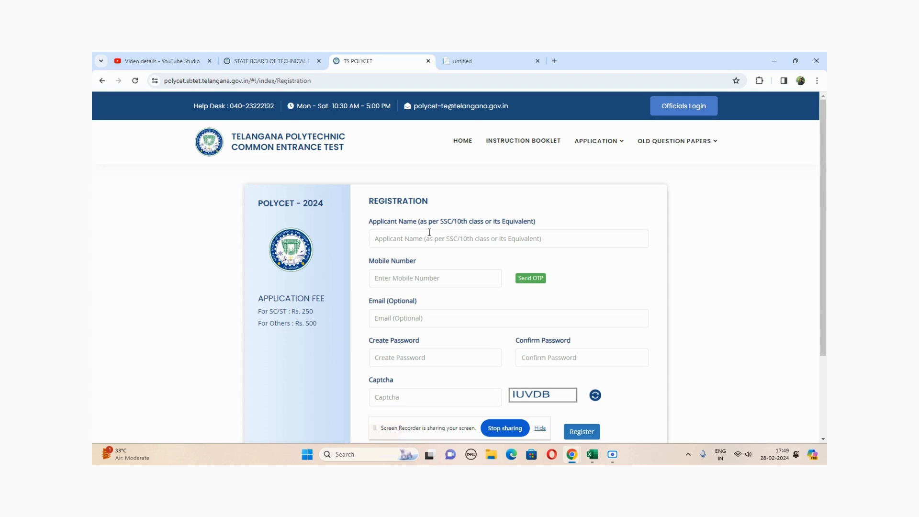
pyautogui.click(397, 240)
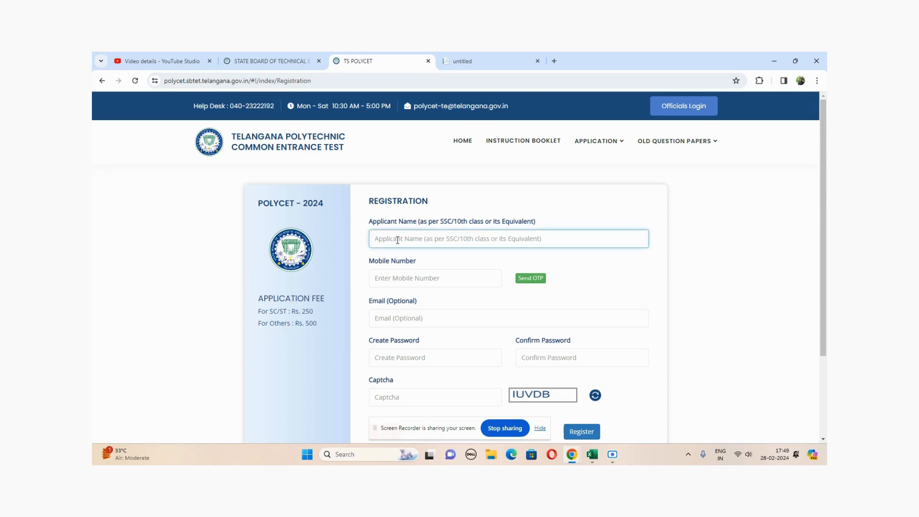
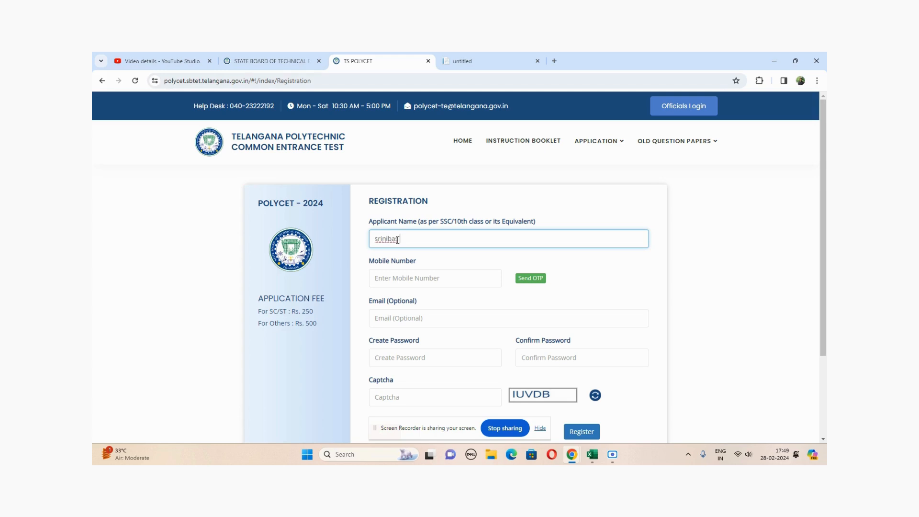
# - Enter the applicant's full name in Applicant Name, fixing a typo, and highlight it
pyautogui.press('Tab')
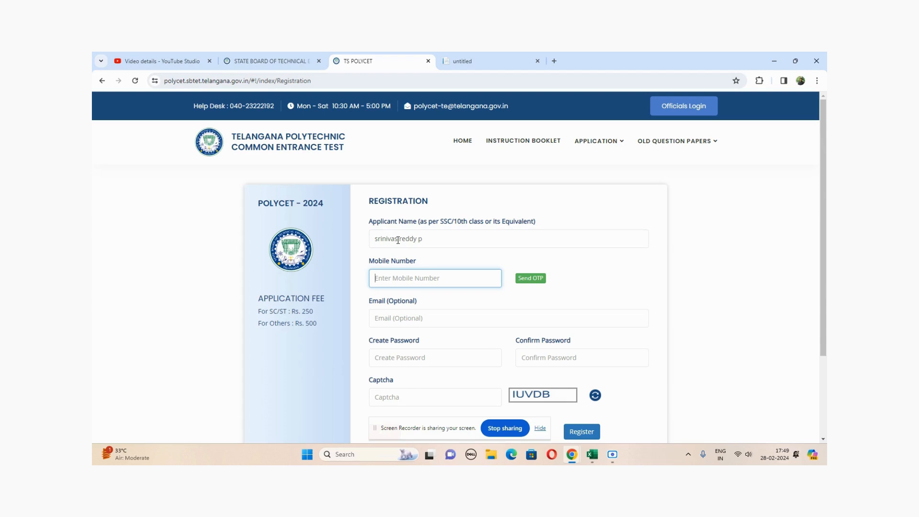
pyautogui.click(433, 239)
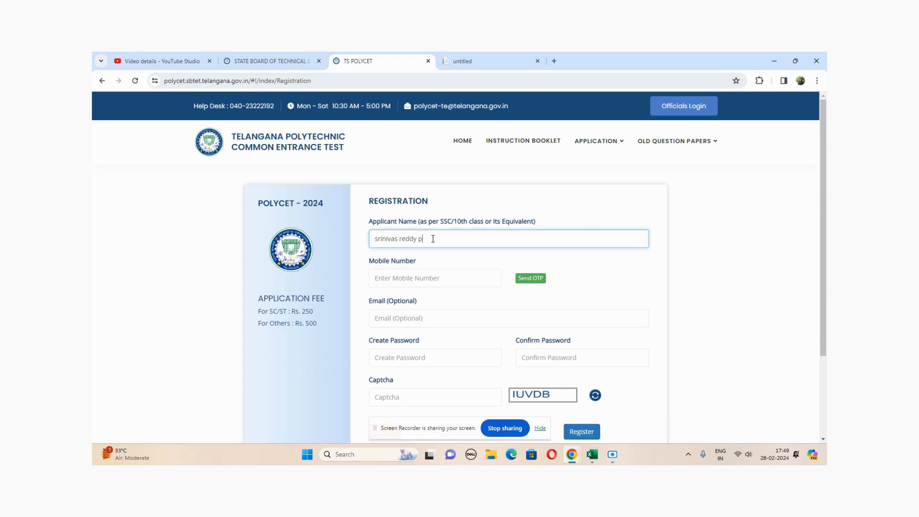
pyautogui.moveTo(433, 238); pyautogui.dragTo(367, 246)
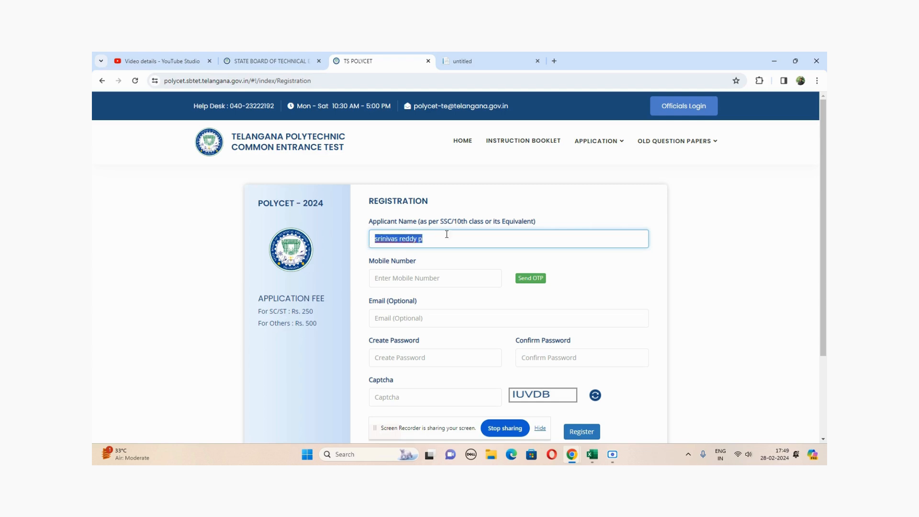
pyautogui.click(727, 205)
pyautogui.click(431, 240)
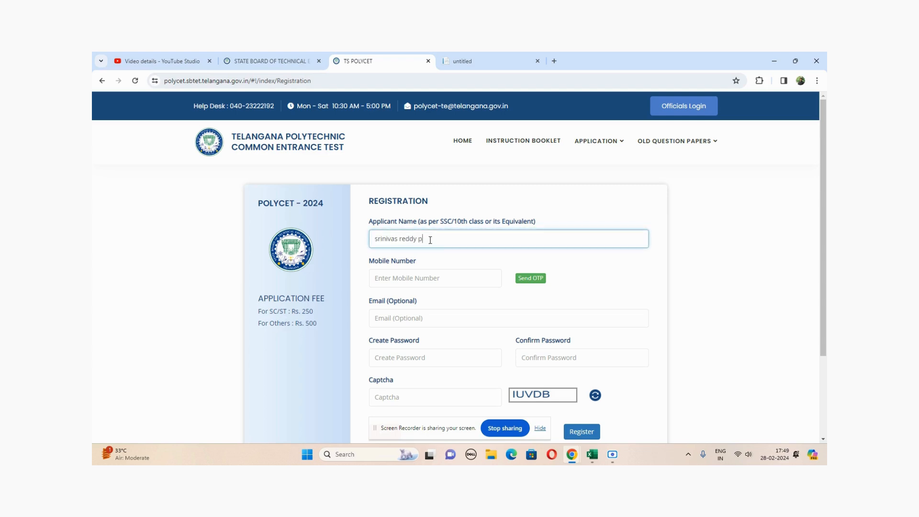
pyautogui.moveTo(373, 240); pyautogui.dragTo(431, 240)
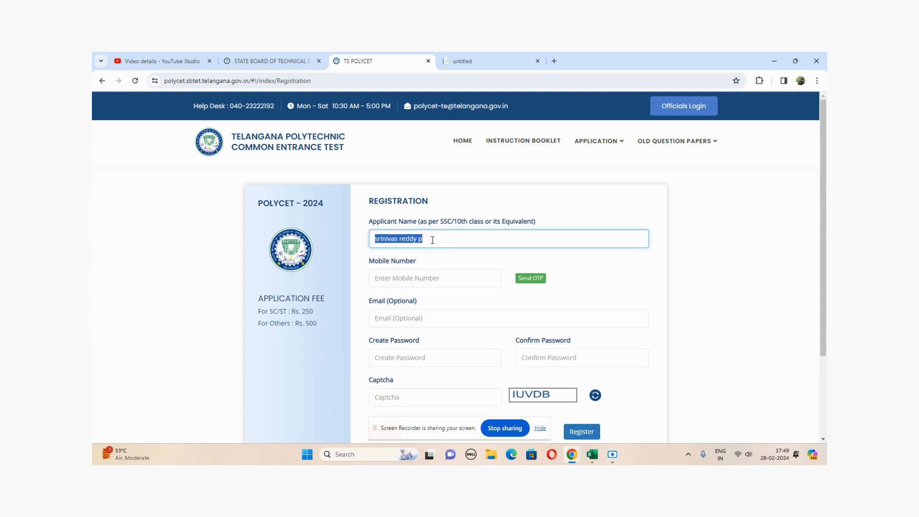
pyautogui.click(431, 240)
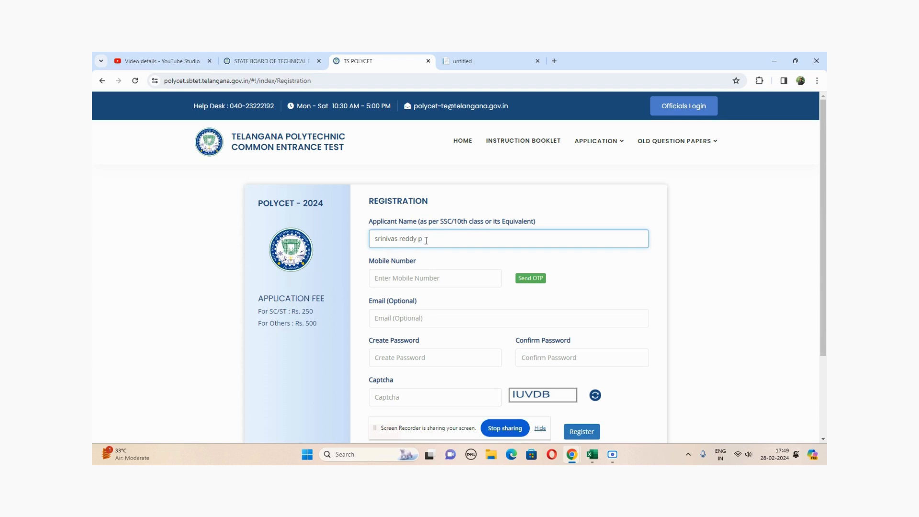
# - Enter the applicant's mobile number in the Mobile Number field
pyautogui.click(412, 276)
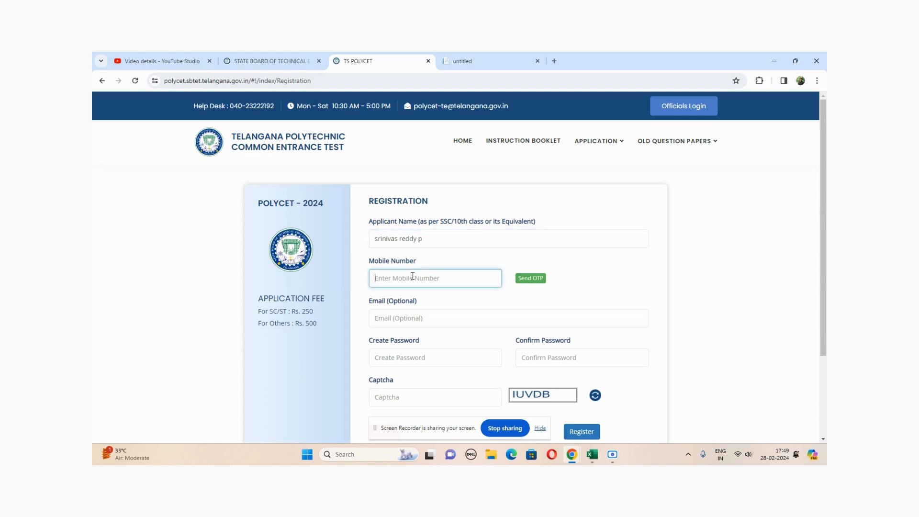
pyautogui.write('98663')
pyautogui.write('385')
pyautogui.scroll(-2, 435, 308)
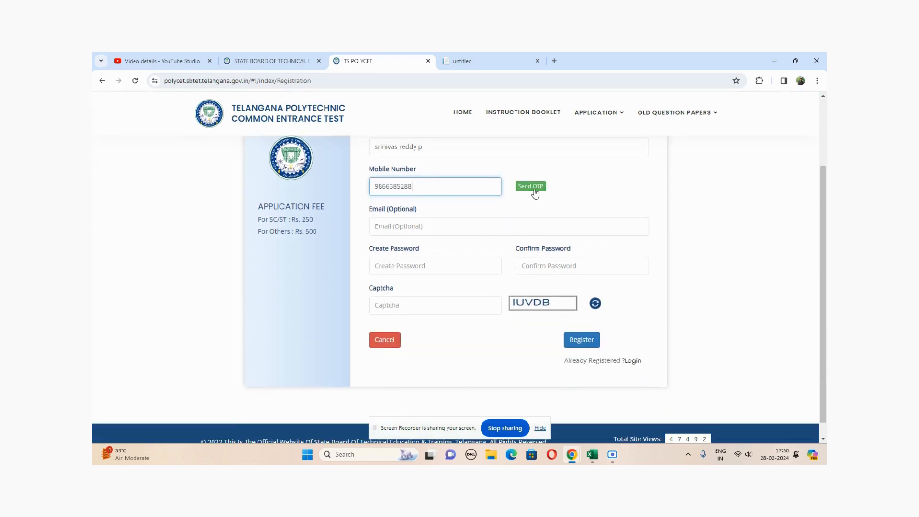
# - Dismiss the Email field's autofill suggestions, leaving the email empty
pyautogui.click(386, 230)
pyautogui.click(636, 182)
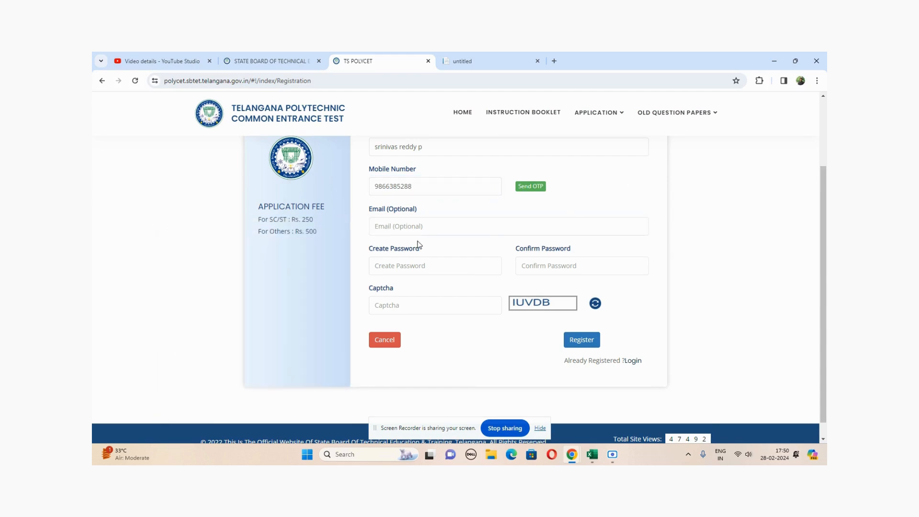
pyautogui.click(393, 230)
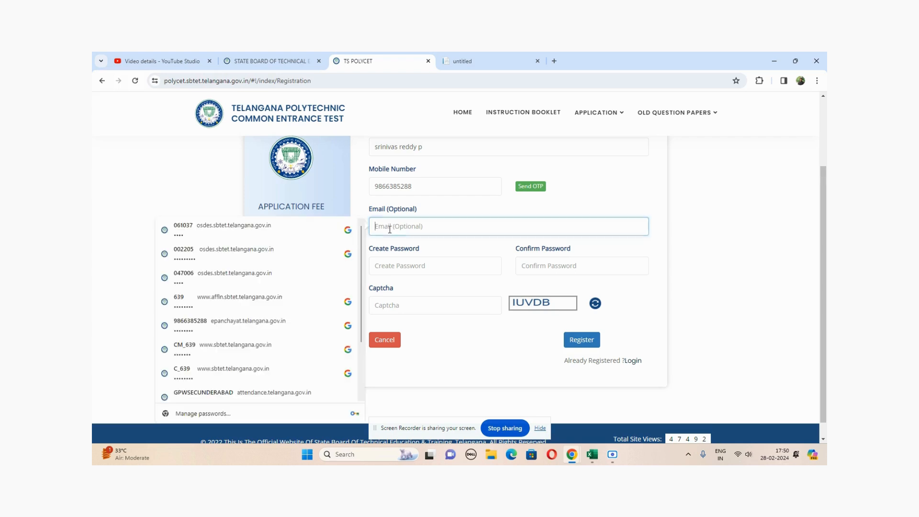
pyautogui.click(689, 189)
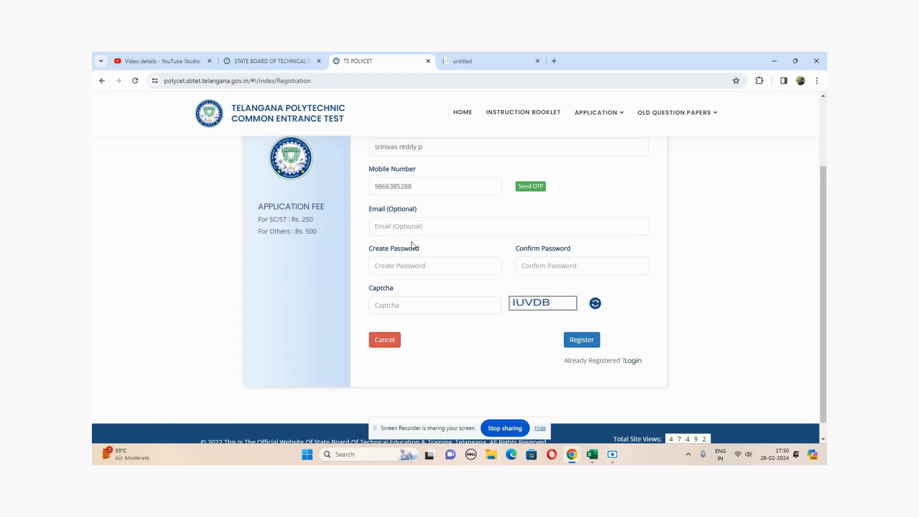
# - Type the new account password in Create Password and repeat it in Confirm Password
pyautogui.click(385, 266)
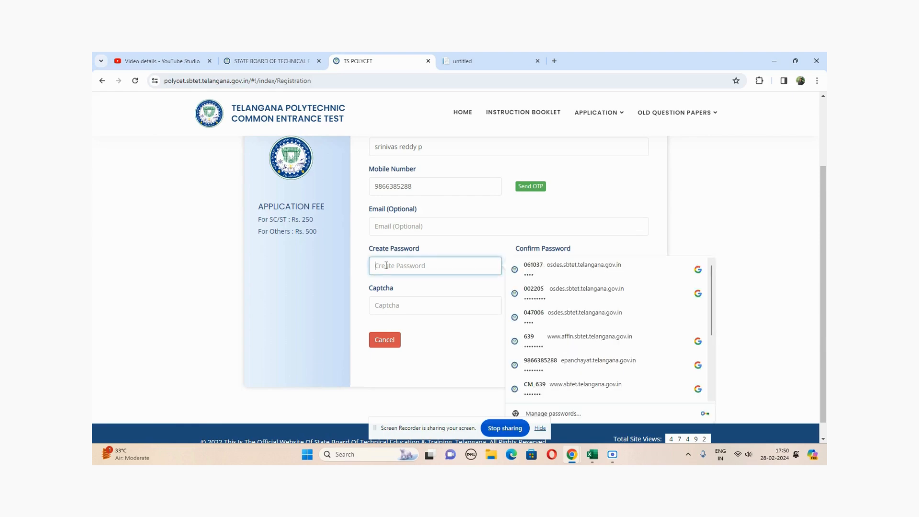
pyautogui.click(751, 262)
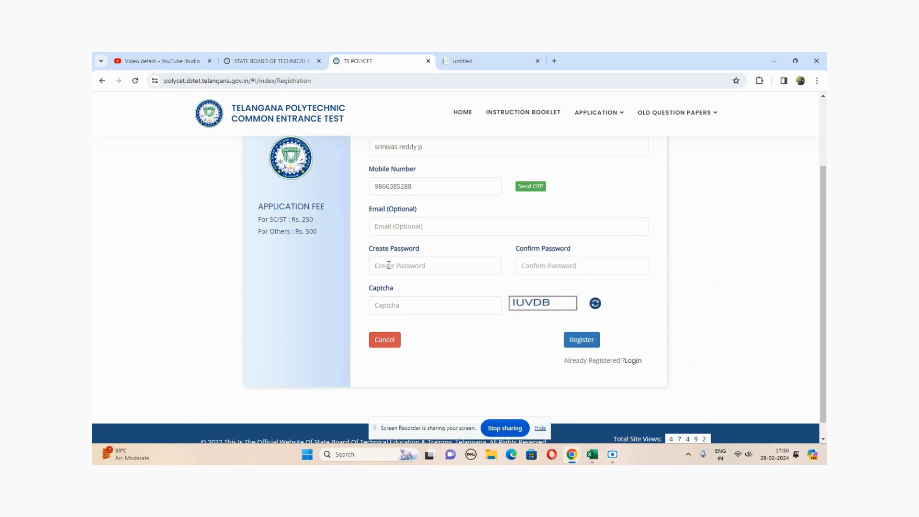
pyautogui.click(408, 269)
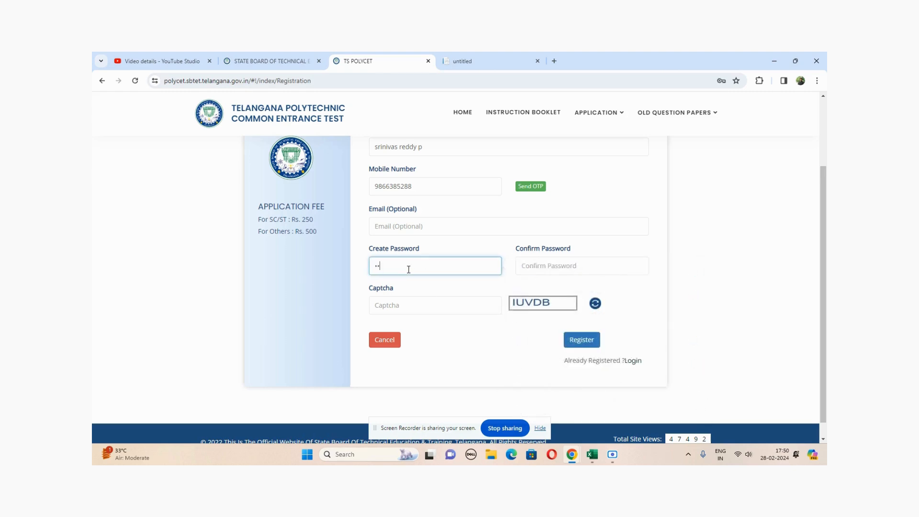
pyautogui.press('BackSpace')
pyautogui.press('BackSpace')
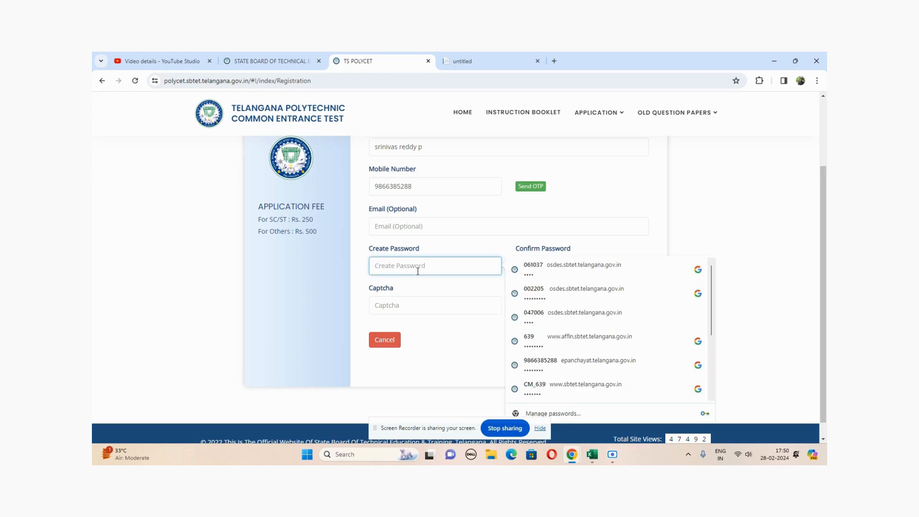
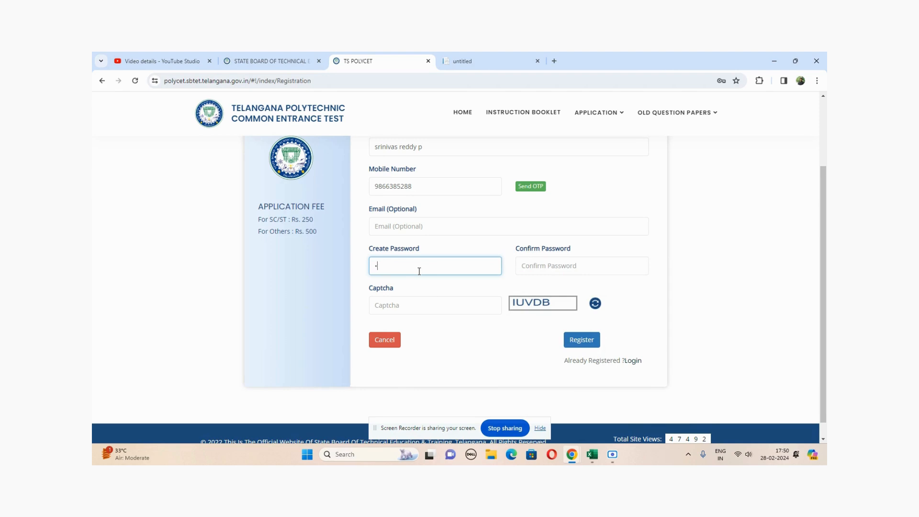
pyautogui.press('BackSpace')
pyautogui.press('Tab')
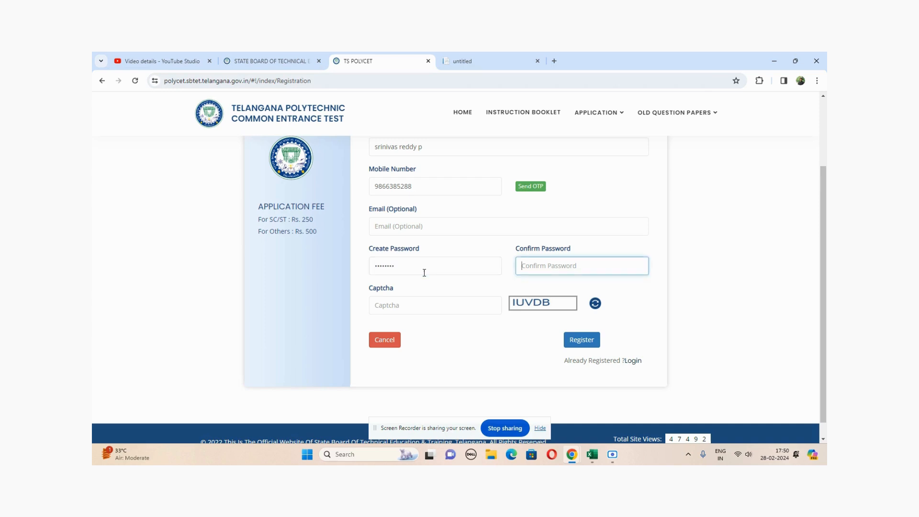
pyautogui.moveTo(571, 266); pyautogui.dragTo(479, 258)
# - Type the displayed captcha characters into the Captcha box
pyautogui.click(407, 304)
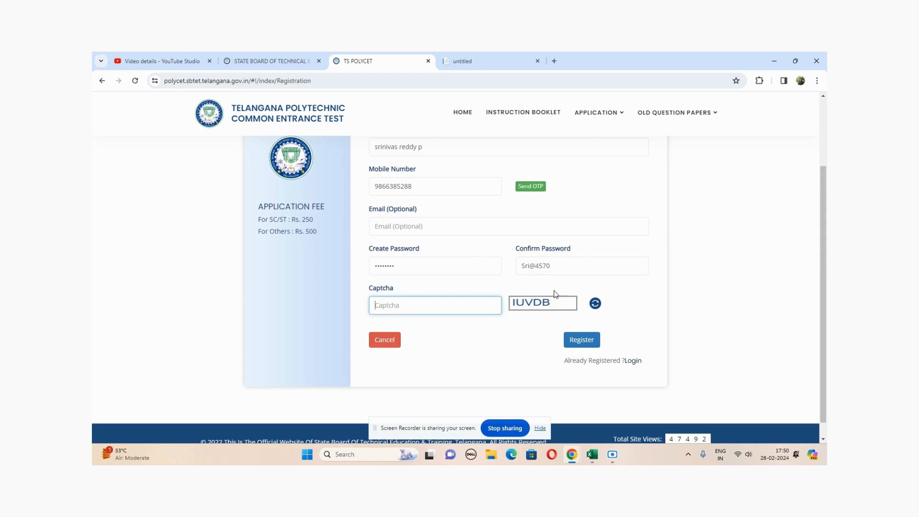
pyautogui.write('IUVDB')
pyautogui.click(455, 341)
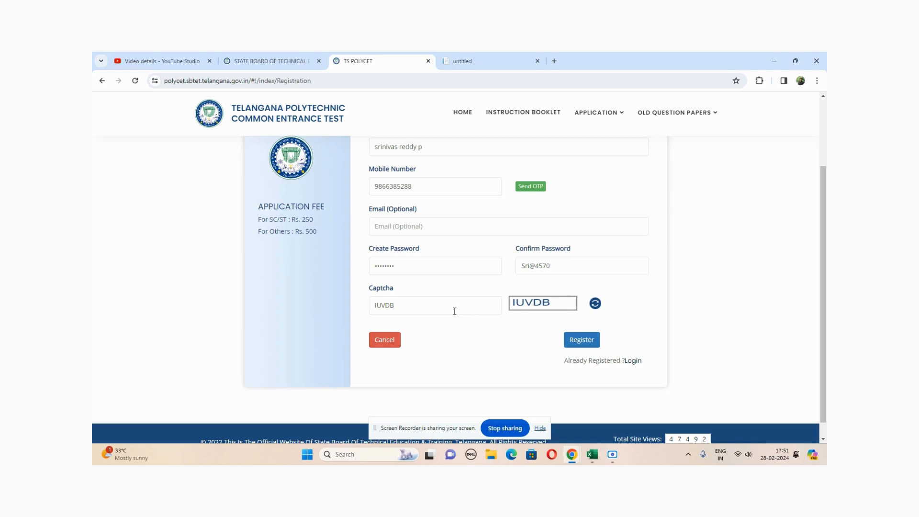
# - Request an OTP for the mobile number after Register warns it is unverified
pyautogui.scroll(2, 390, 298)
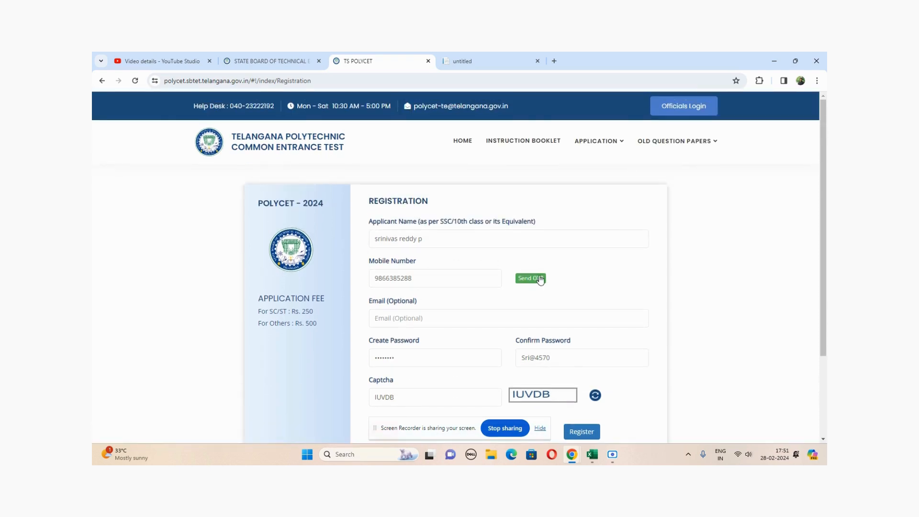
pyautogui.scroll(-2, 540, 280)
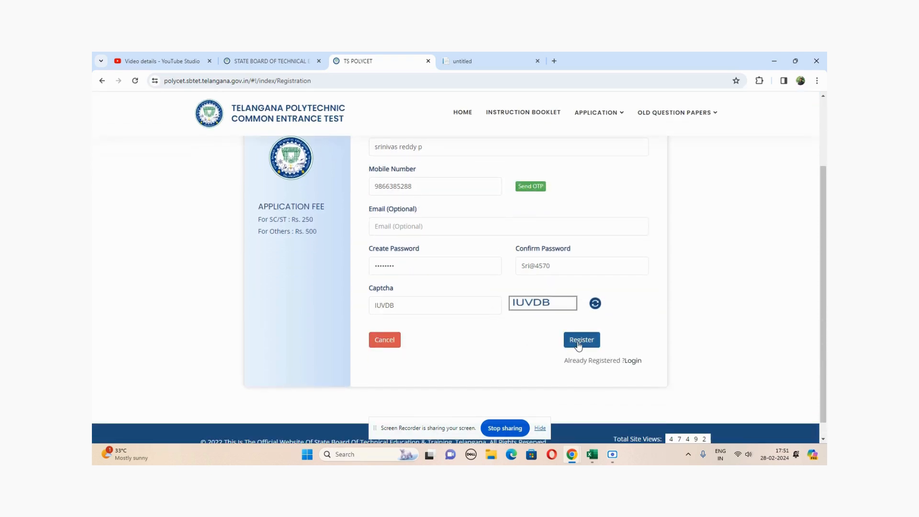
pyautogui.click(578, 344)
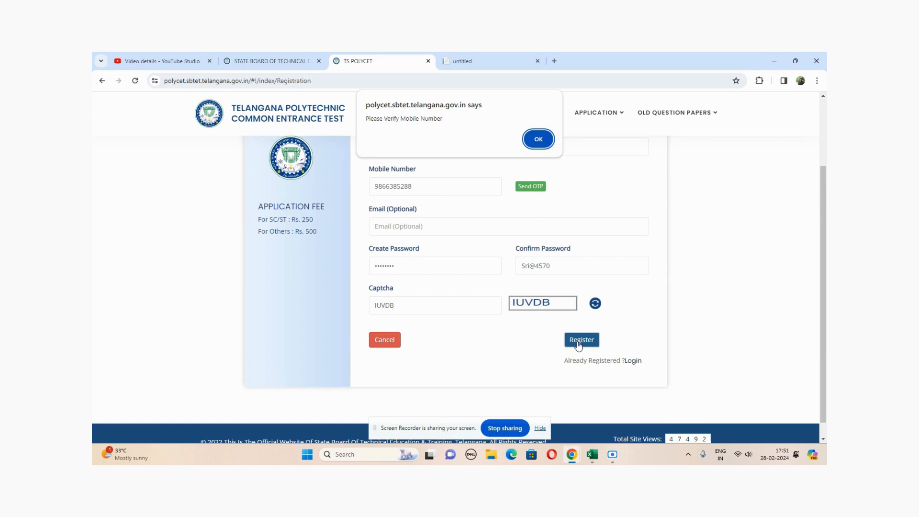
pyautogui.click(525, 140)
pyautogui.click(533, 188)
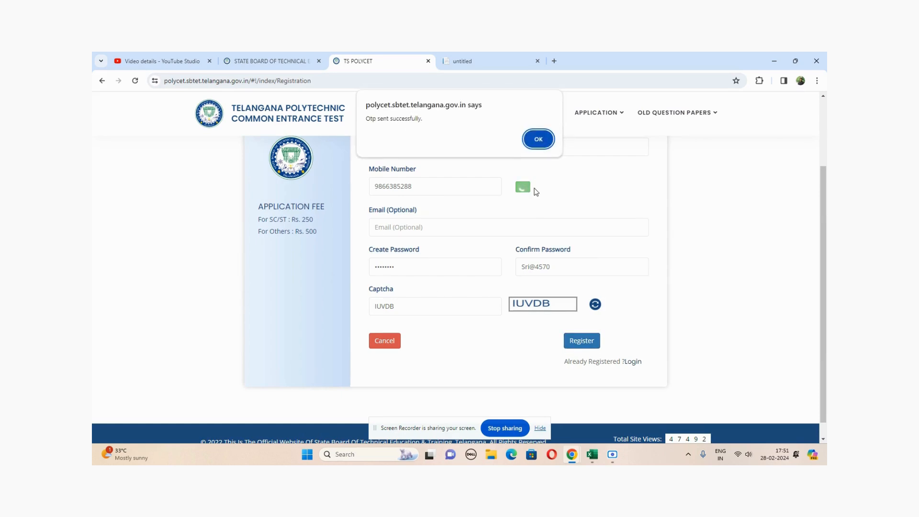
pyautogui.click(537, 139)
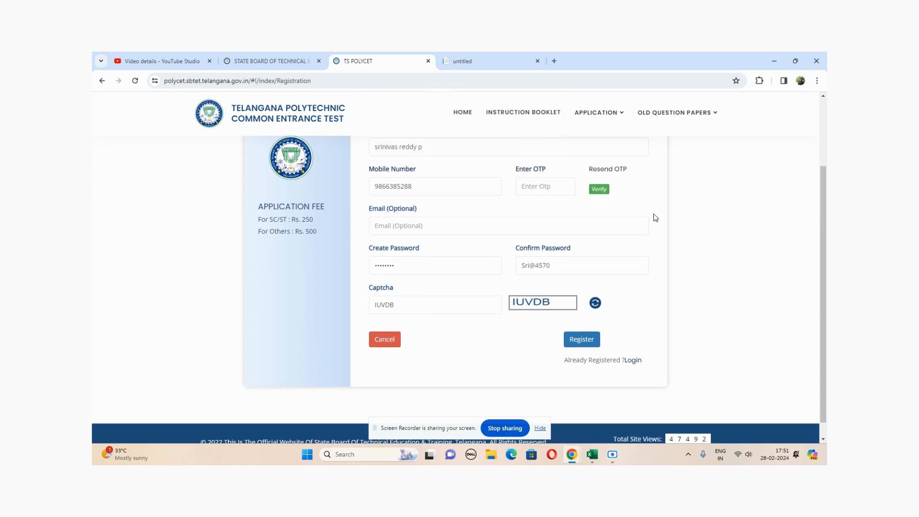
# - Enter the received OTP in the OTP box
pyautogui.click(554, 188)
pyautogui.click(715, 245)
pyautogui.click(538, 187)
# - Verify the mobile number with the OTP and submit the registration
pyautogui.click(579, 341)
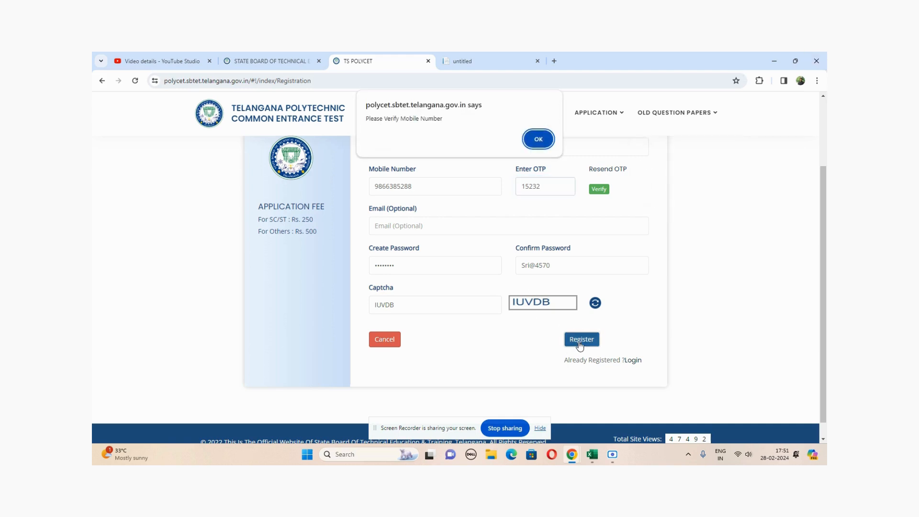
pyautogui.click(538, 137)
pyautogui.click(598, 188)
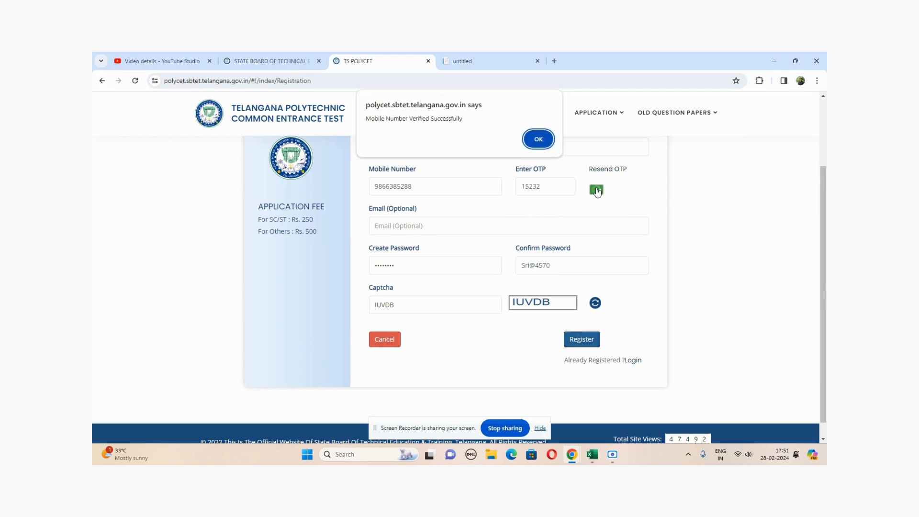
pyautogui.click(538, 140)
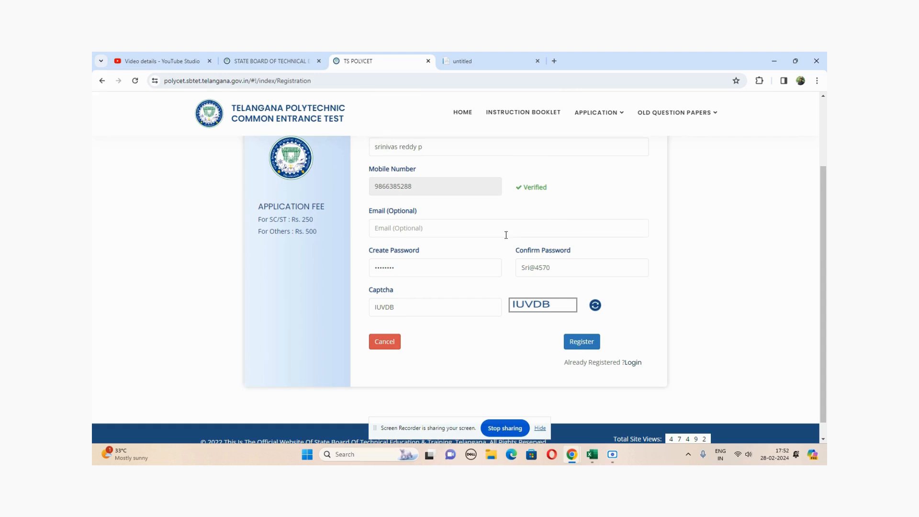
pyautogui.scroll(-1, 506, 234)
pyautogui.click(582, 325)
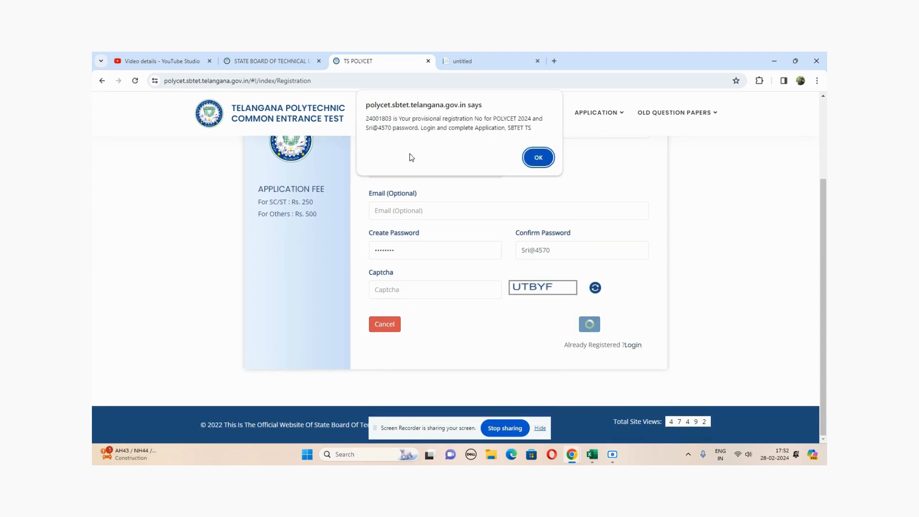
# - Note the provisional registration number, then log in with the autofilled details and captcha
pyautogui.moveTo(369, 118); pyautogui.dragTo(396, 117)
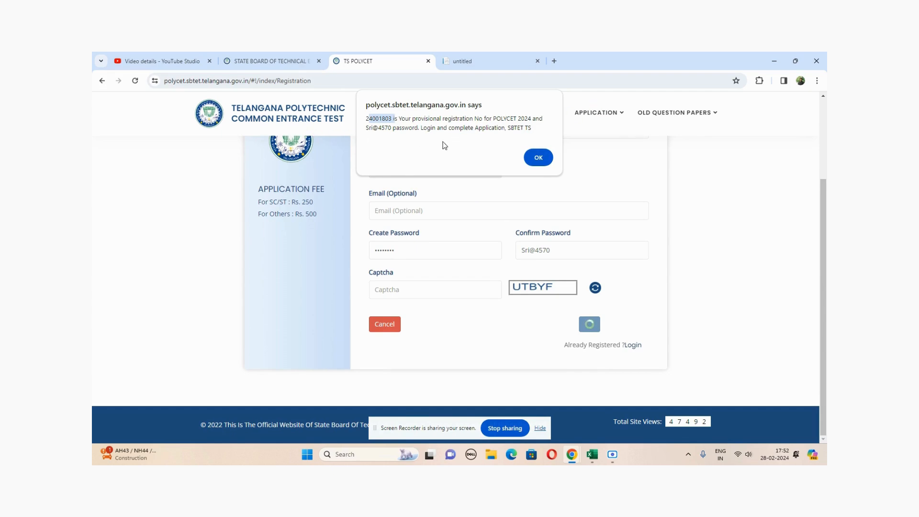
pyautogui.click(536, 160)
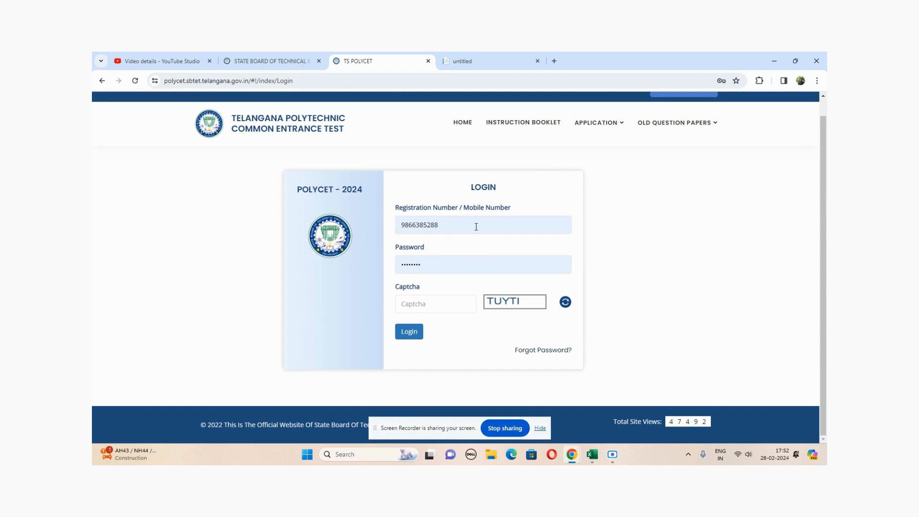
pyautogui.click(415, 305)
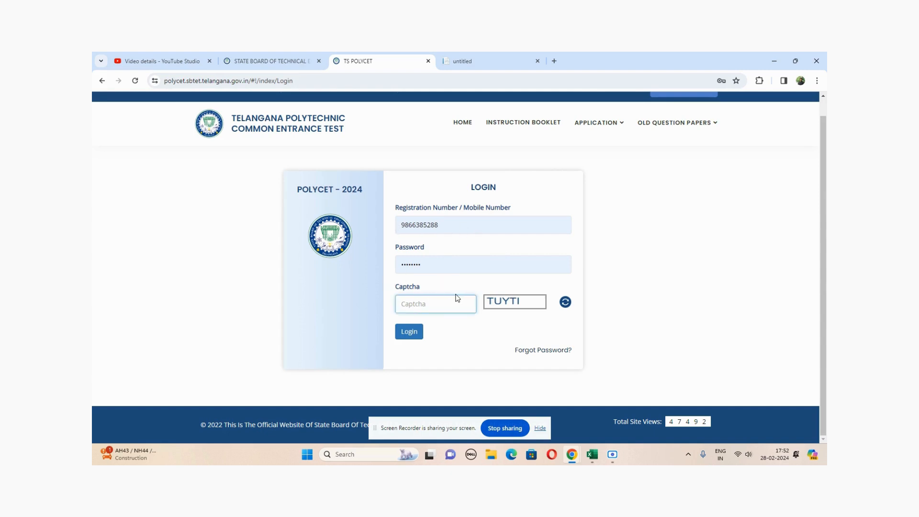
pyautogui.write('TUYTI')
pyautogui.click(413, 334)
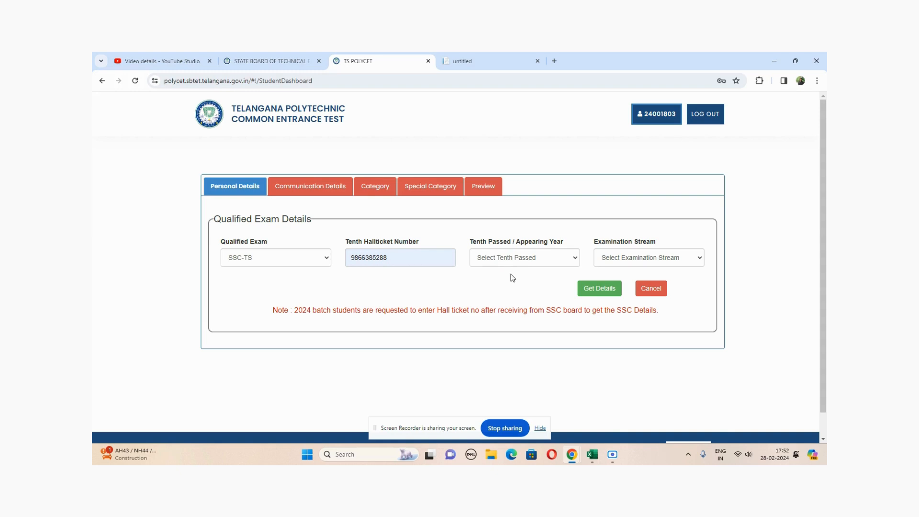
# - Highlight the red SSC hall ticket note, then check the Qualified Exam options, which show SSC-TS
pyautogui.moveTo(508, 311); pyautogui.dragTo(591, 315)
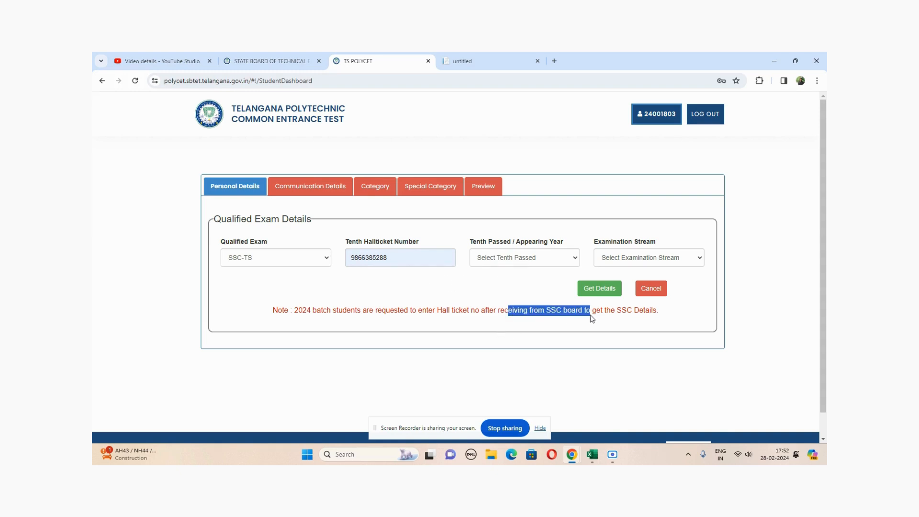
pyautogui.click(497, 300)
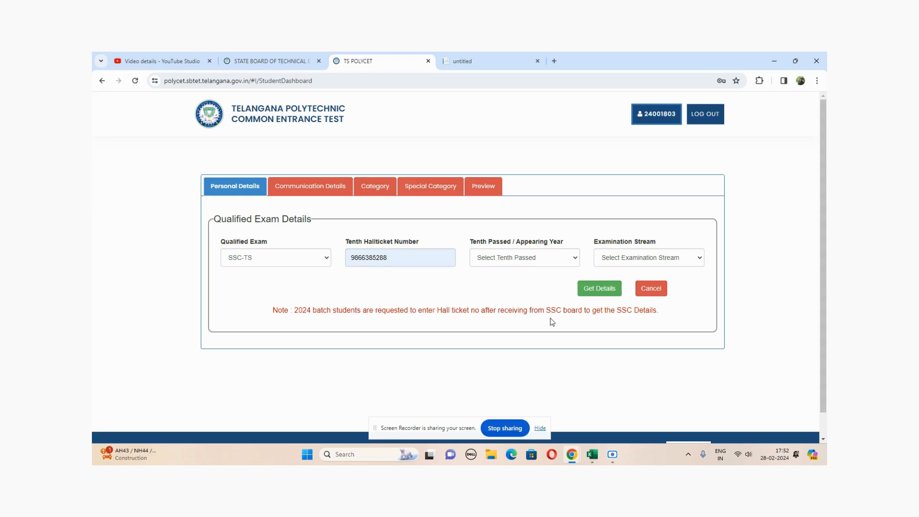
pyautogui.moveTo(551, 311); pyautogui.dragTo(575, 312)
pyautogui.click(519, 283)
pyautogui.click(274, 260)
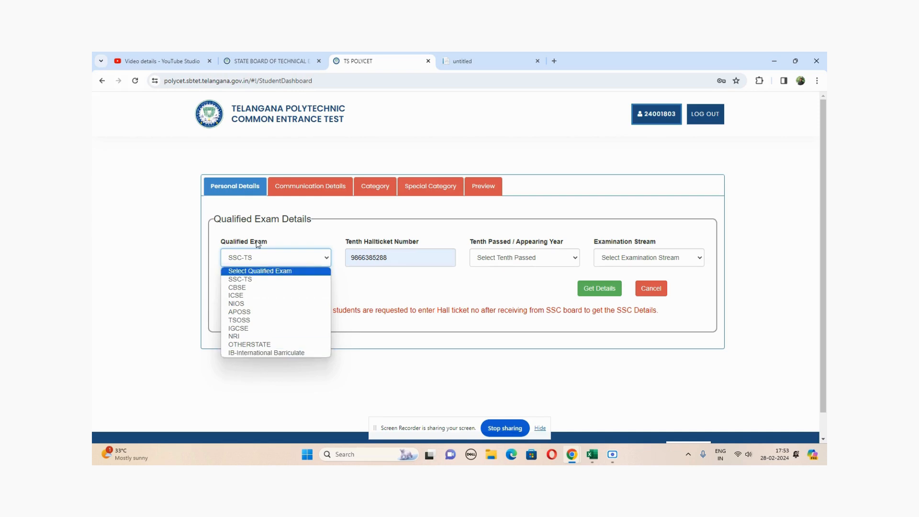
# - Keep SSC-TS as the qualified exam and pick 2024 as the tenth passed year
pyautogui.click(373, 282)
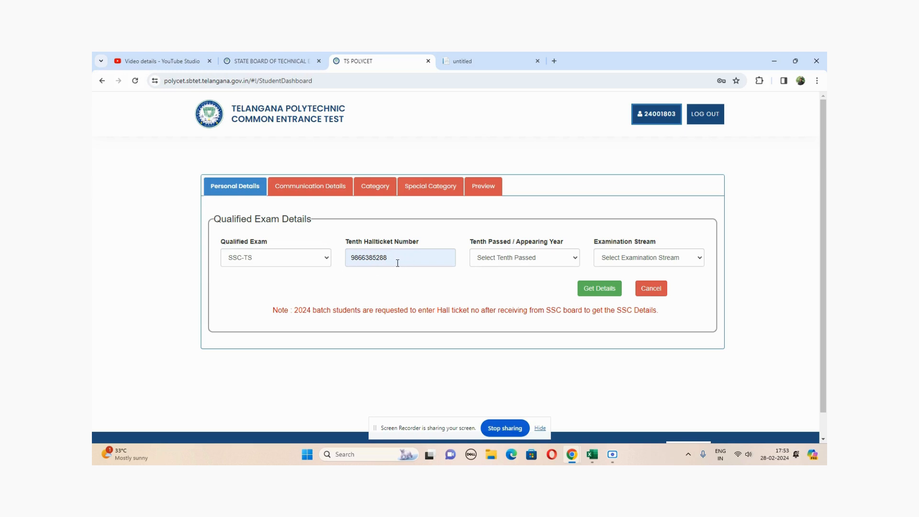
pyautogui.moveTo(397, 260); pyautogui.dragTo(313, 259)
pyautogui.click(346, 282)
pyautogui.click(534, 259)
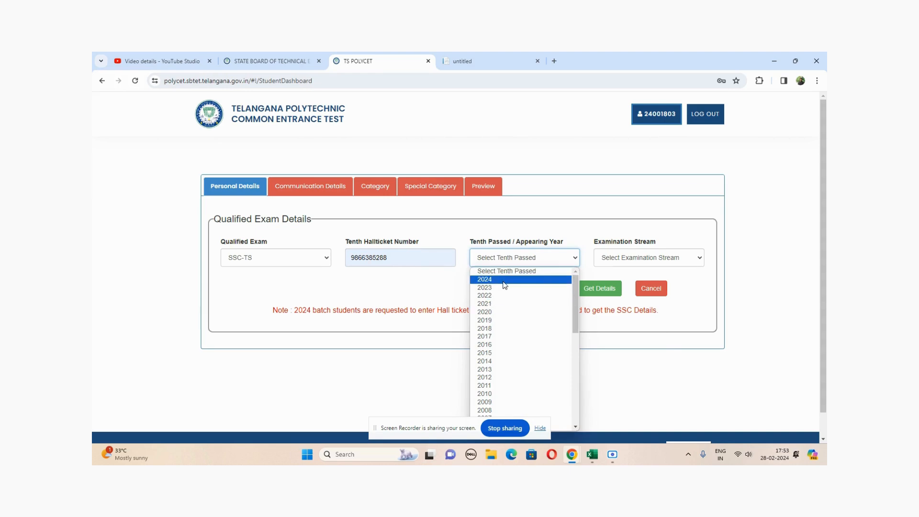
pyautogui.click(505, 282)
# - Try examination stream and year options, ending with Supplementary stream and year 2023
pyautogui.click(642, 259)
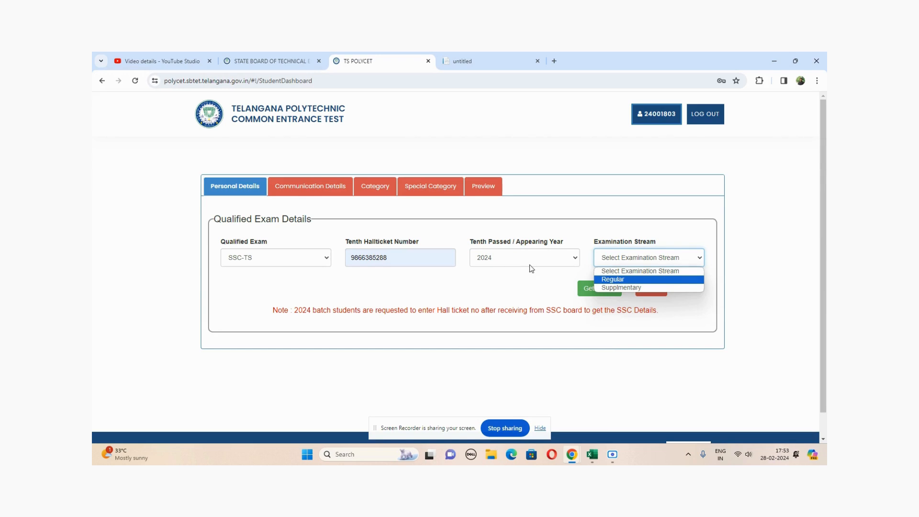
pyautogui.click(498, 259)
pyautogui.click(628, 263)
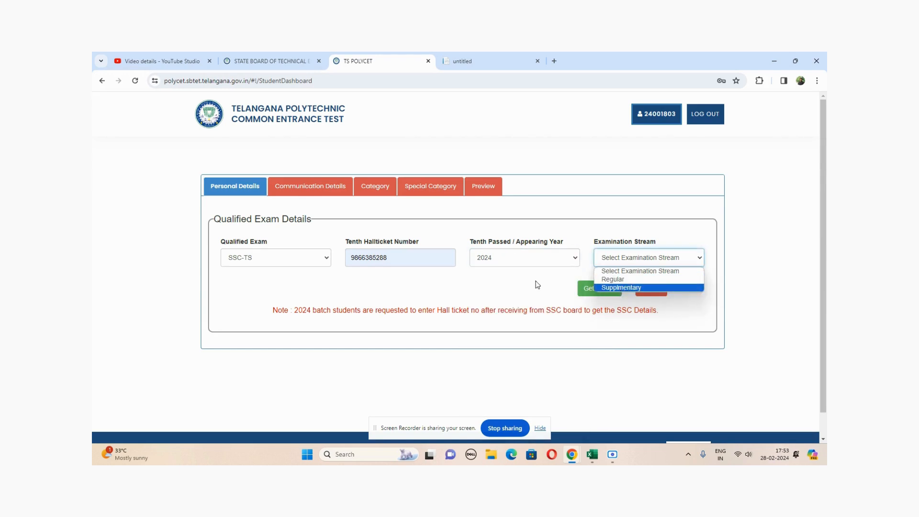
pyautogui.click(615, 288)
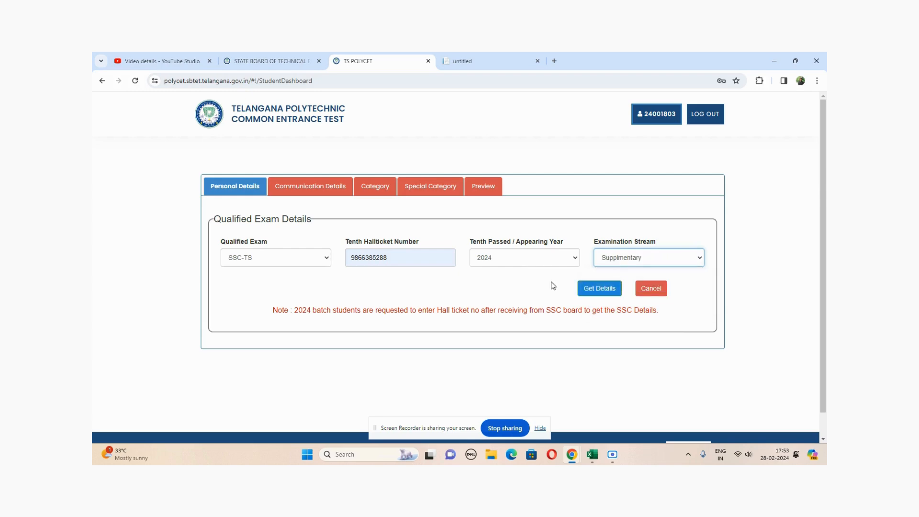
pyautogui.click(526, 261)
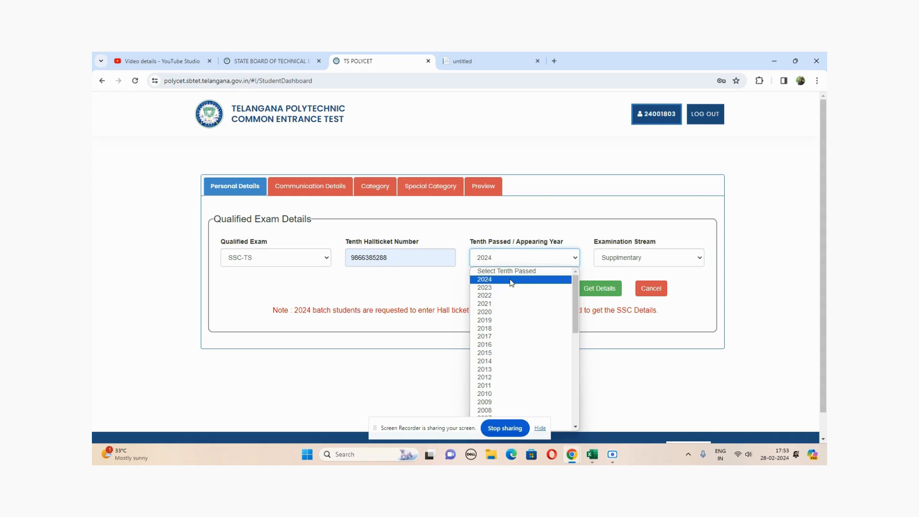
pyautogui.click(511, 280)
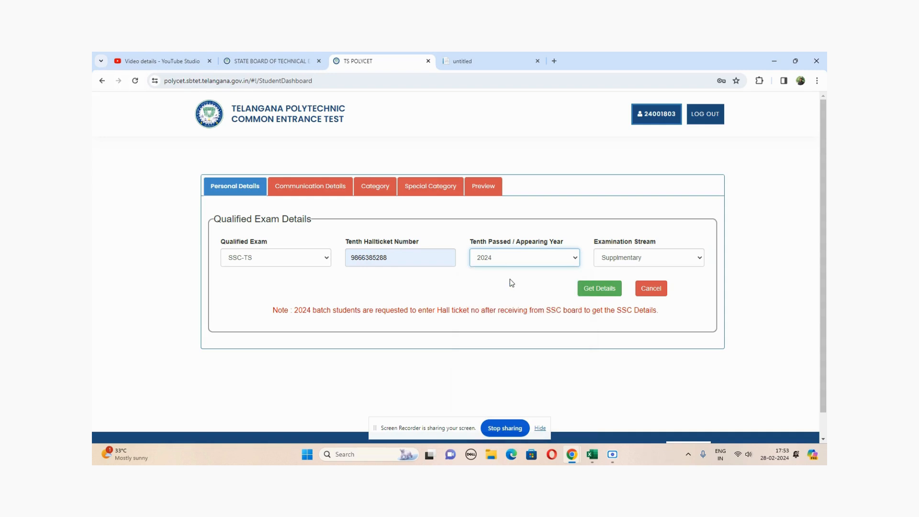
pyautogui.click(629, 261)
pyautogui.click(611, 277)
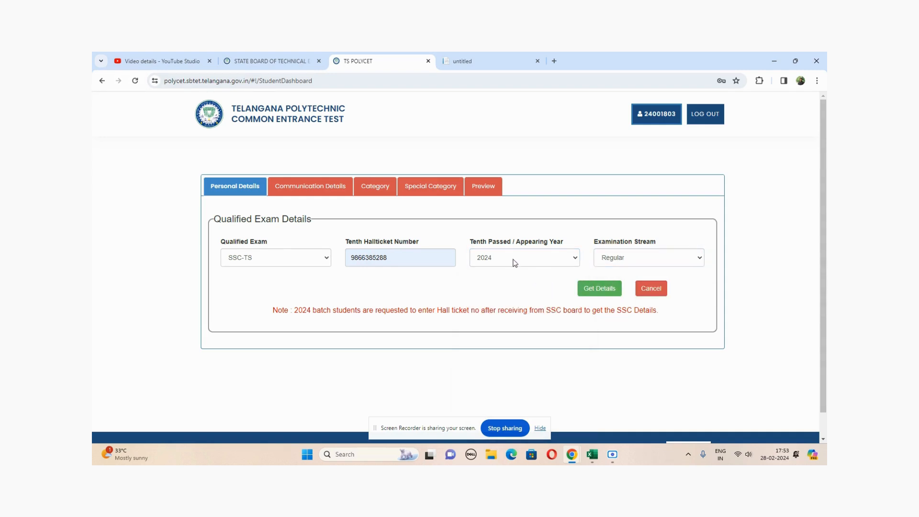
pyautogui.click(513, 260)
pyautogui.click(511, 287)
pyautogui.click(514, 287)
pyautogui.click(622, 260)
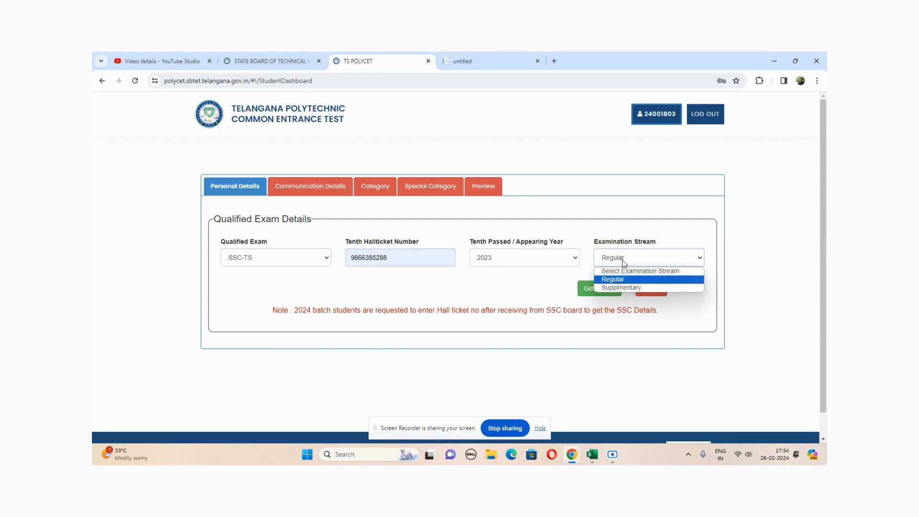
pyautogui.click(616, 287)
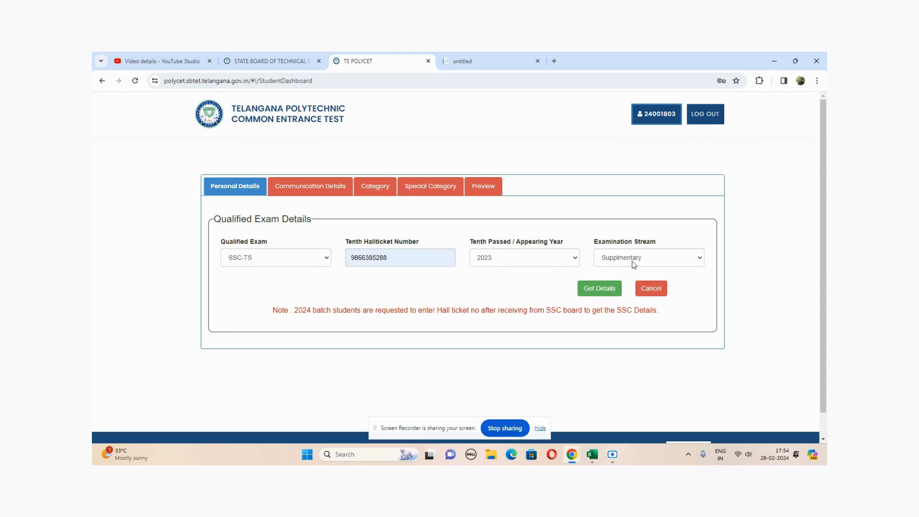
# - Change the Tenth Passed / Appearing Year to 2003
pyautogui.click(521, 261)
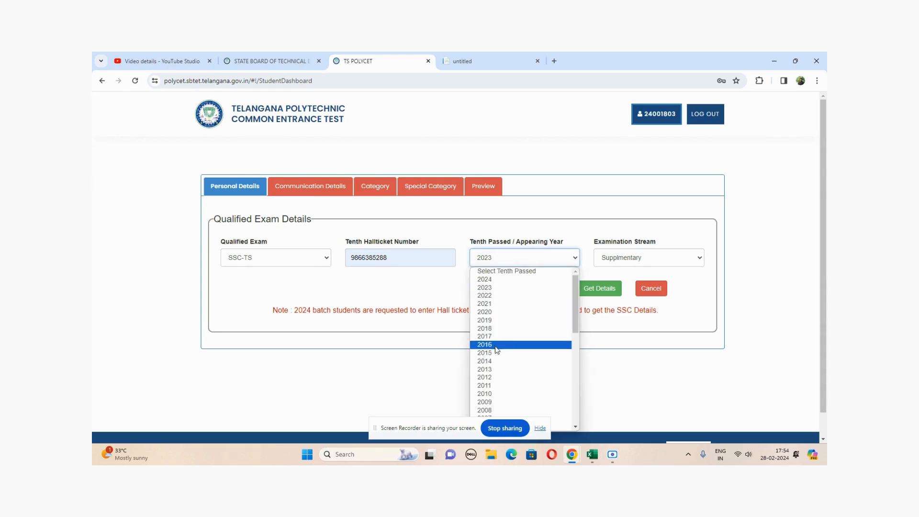
pyautogui.scroll(-5, 495, 388)
pyautogui.scroll(-1, 585, 301)
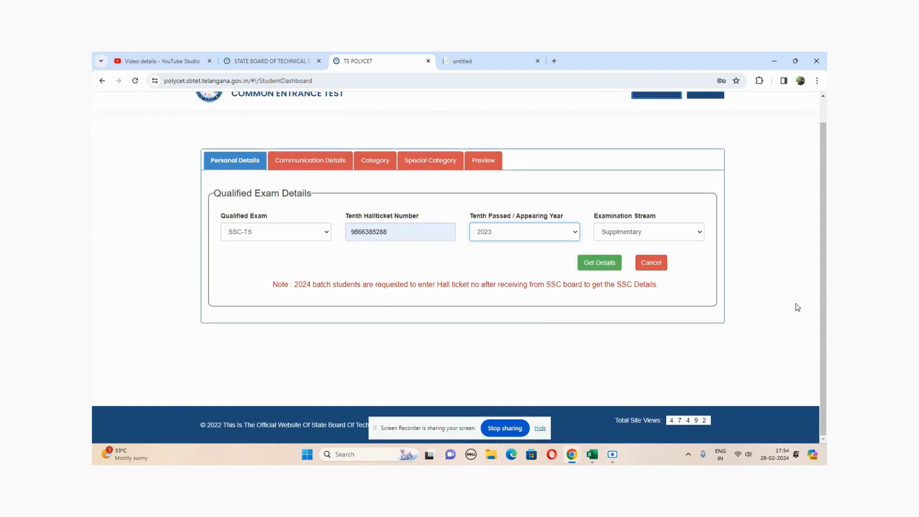
pyautogui.click(505, 229)
pyautogui.click(508, 233)
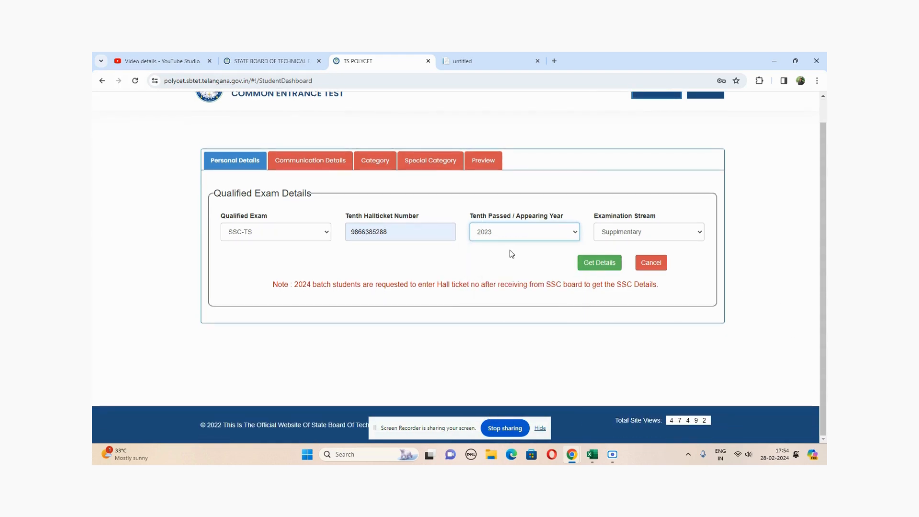
pyautogui.click(532, 234)
pyautogui.press('Down')
pyautogui.press('Down')
pyautogui.press('Down')
pyautogui.press('Down')
pyautogui.press('Down')
pyautogui.press('Down')
pyautogui.press('Down')
pyautogui.press('Down')
pyautogui.press('Down')
pyautogui.press('Down')
pyautogui.press('Down')
pyautogui.press('Down')
pyautogui.press('Down')
pyautogui.press('Down')
pyautogui.press('Down')
pyautogui.press('Down')
pyautogui.press('Down')
pyautogui.press('Down')
pyautogui.press('Down')
pyautogui.press('Down')
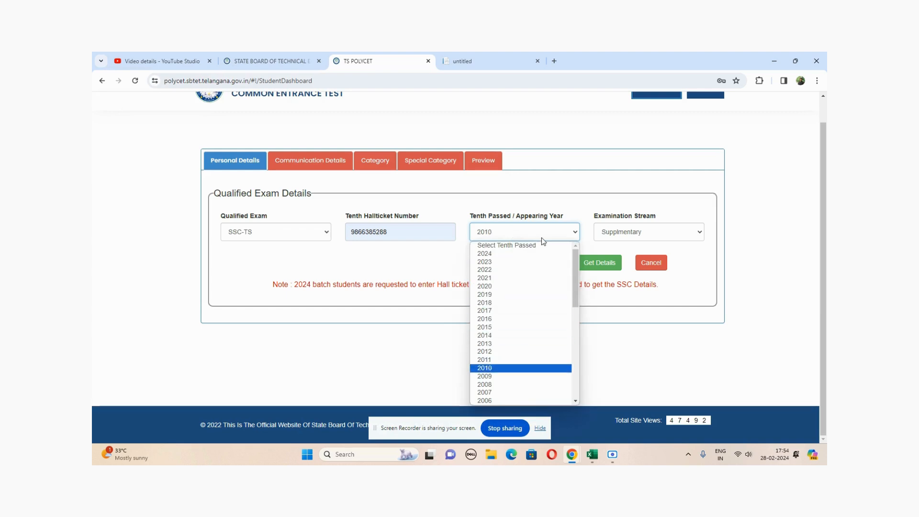
pyautogui.press('Down')
pyautogui.press('Down')
pyautogui.press('Down')
pyautogui.press('Down')
pyautogui.press('Down')
pyautogui.press('Down')
pyautogui.press('Down')
pyautogui.press('Down')
pyautogui.press('Down')
pyautogui.press('Down')
pyautogui.press('Down')
pyautogui.press('Down')
pyautogui.press('Down')
pyautogui.press('Down')
pyautogui.press('Down')
pyautogui.press('Down')
pyautogui.press('Down')
pyautogui.press('Down')
pyautogui.press('Down')
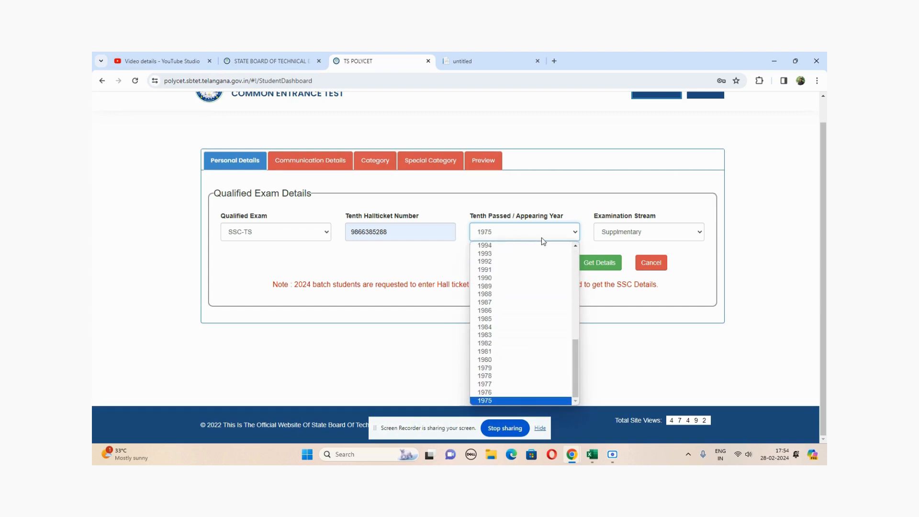
pyautogui.click(502, 402)
pyautogui.click(507, 338)
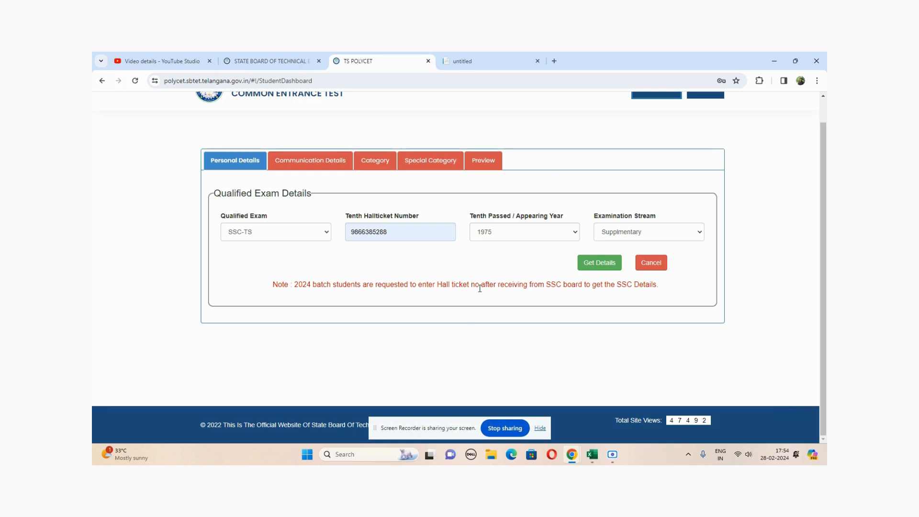
pyautogui.click(496, 229)
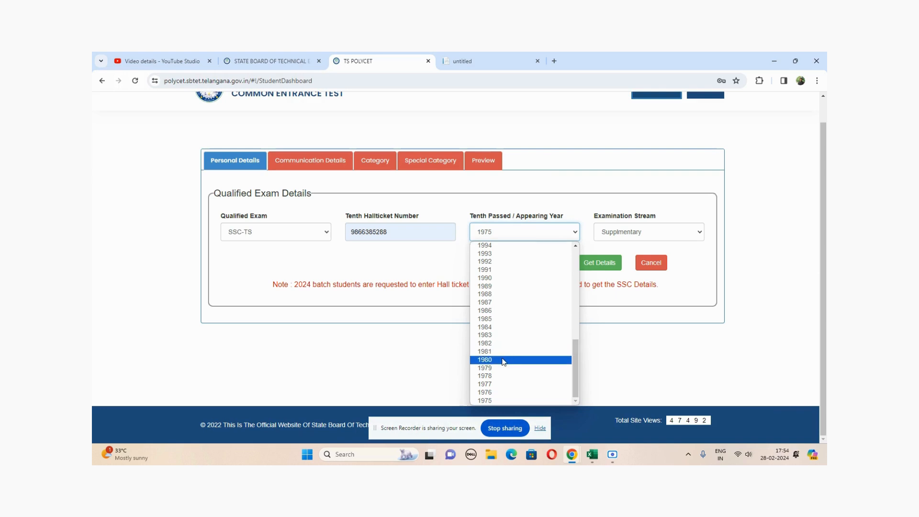
pyautogui.scroll(10, 510, 331)
pyautogui.scroll(-5, 508, 306)
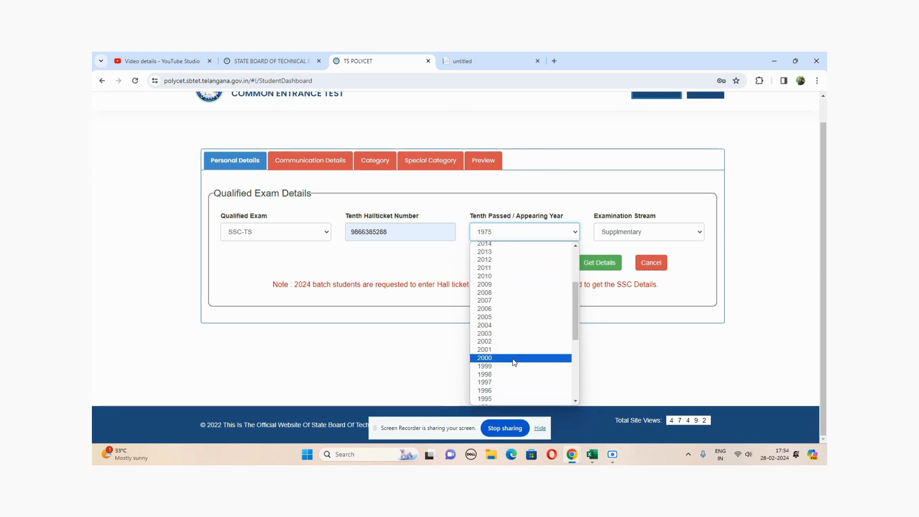
pyautogui.click(500, 335)
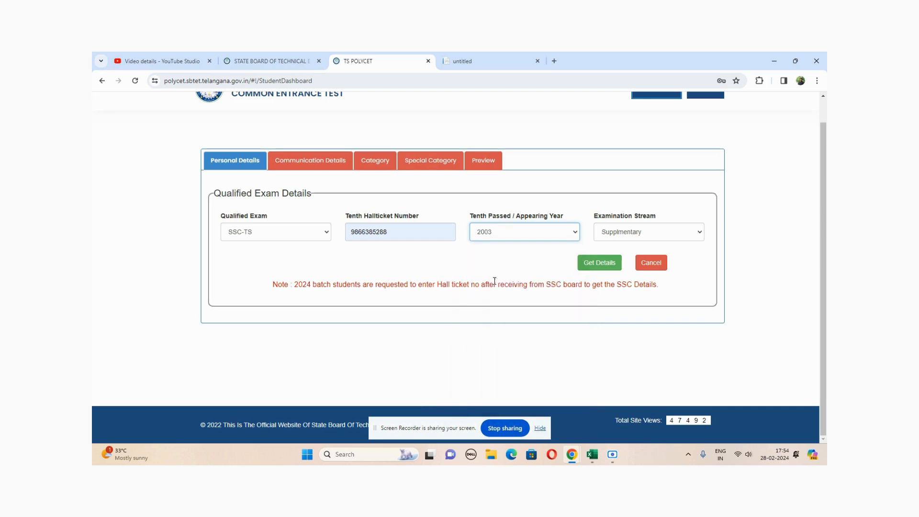
pyautogui.click(616, 234)
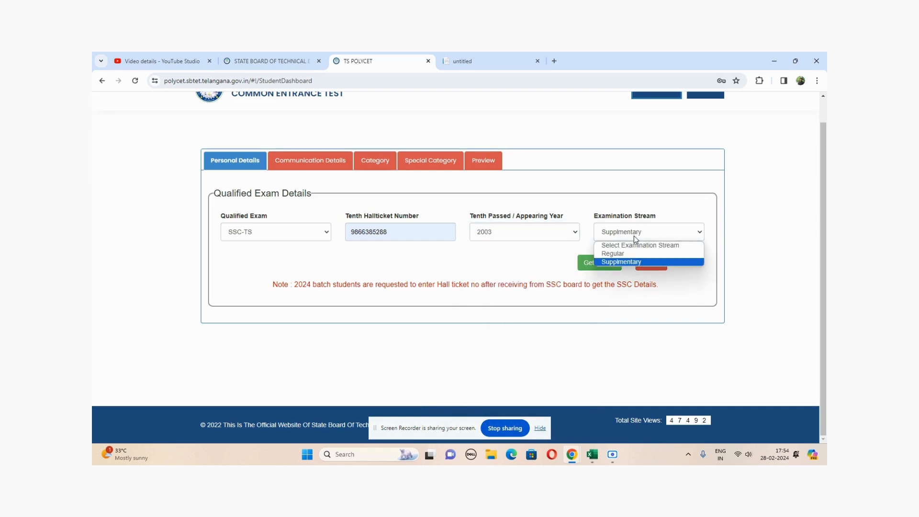
# - Switch the stream back to Regular, enter the new hall ticket number, and request its SSC details
pyautogui.click(620, 256)
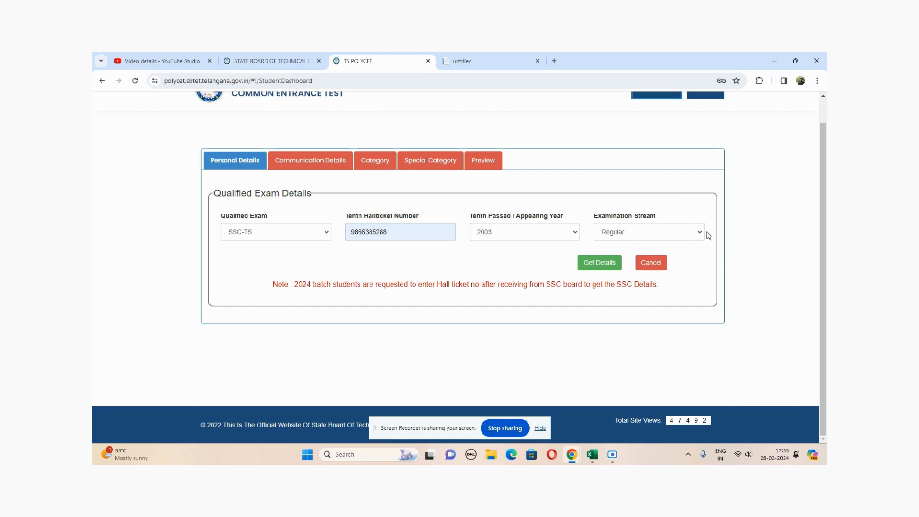
pyautogui.doubleClick(397, 233)
pyautogui.press('BackSpace')
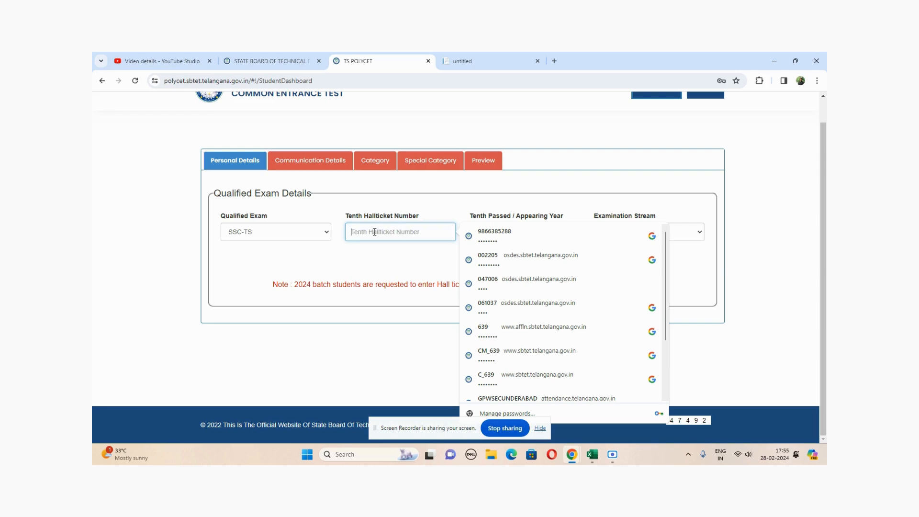
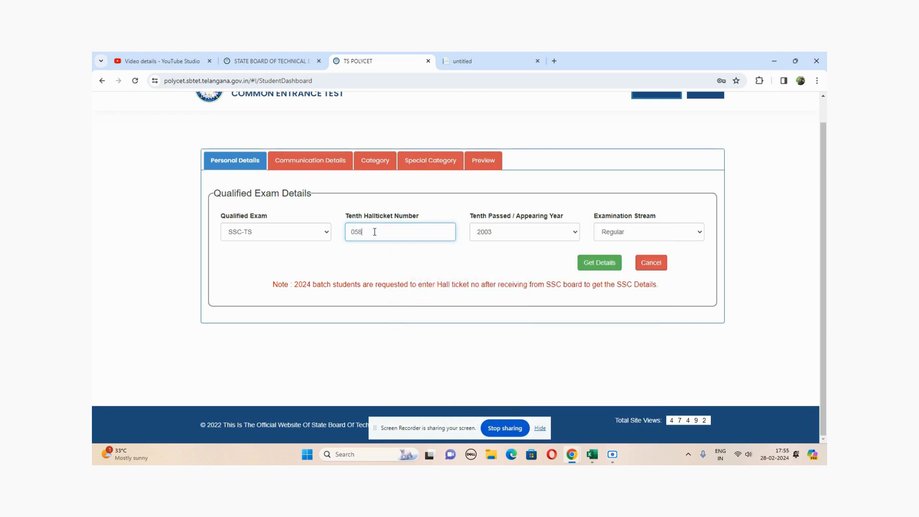
pyautogui.click(407, 253)
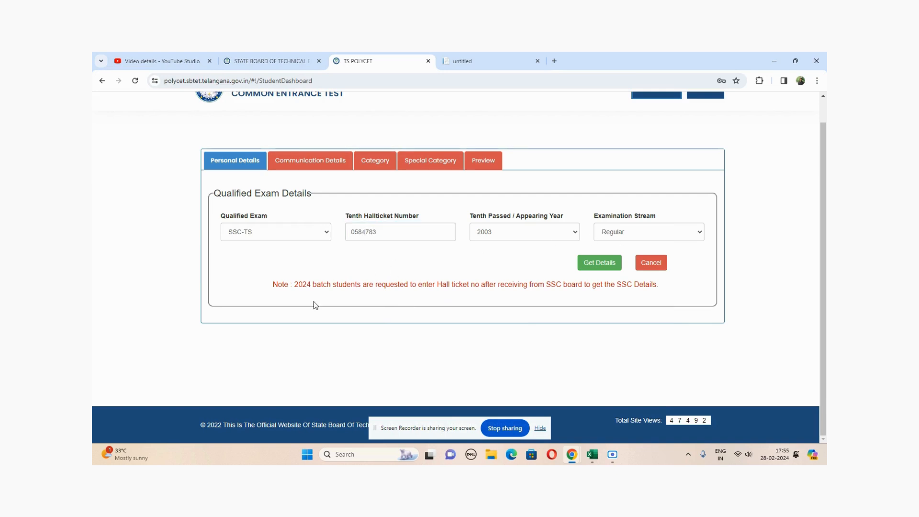
pyautogui.click(598, 269)
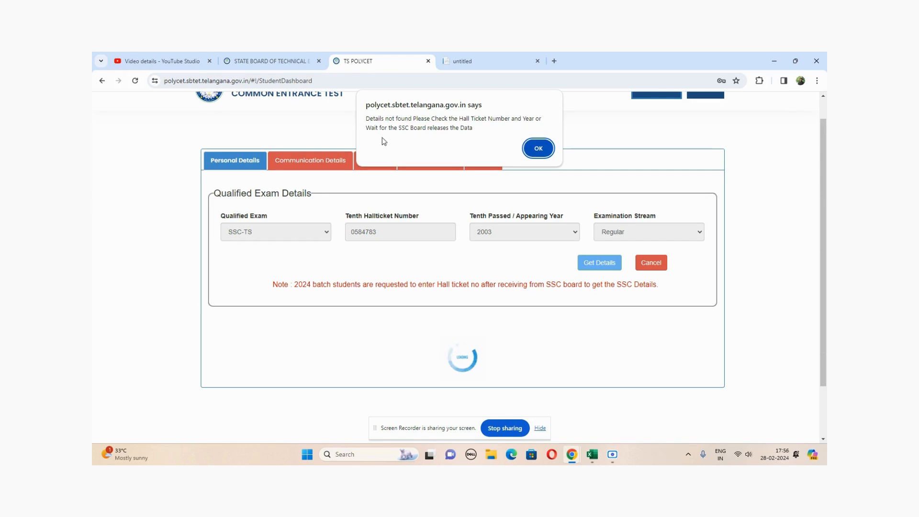
# - Dismiss the details-not-found alert and look over the form below the exam details
pyautogui.click(537, 148)
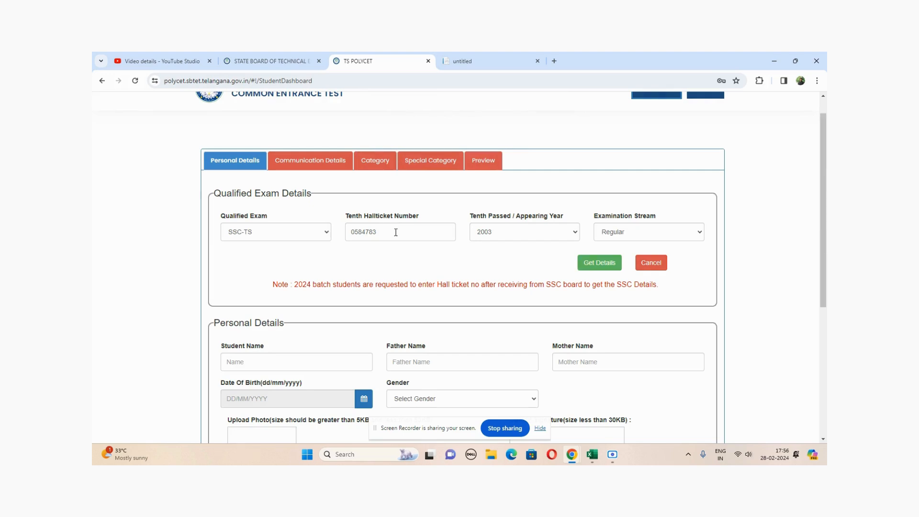
pyautogui.scroll(-2, 347, 291)
pyautogui.scroll(2, 346, 289)
pyautogui.moveTo(397, 235); pyautogui.dragTo(350, 244)
pyautogui.click(343, 261)
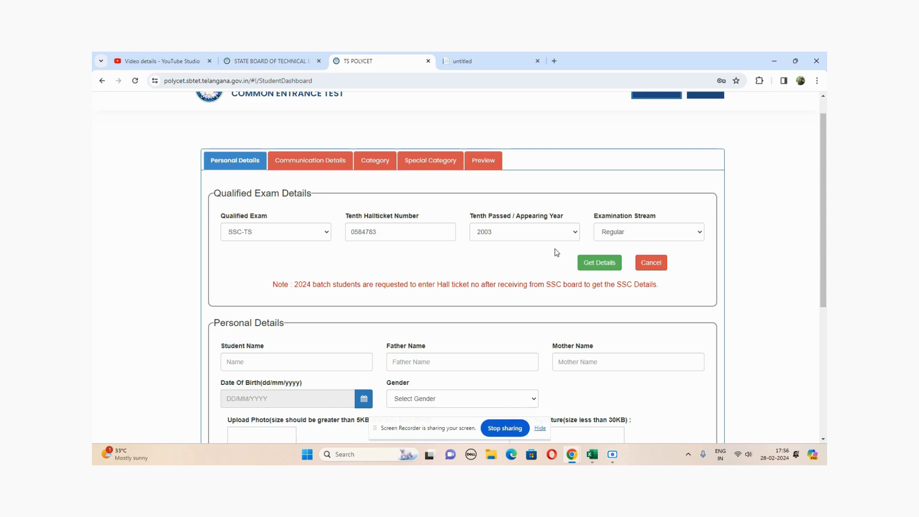
# - Confirm the passing year stays 2003 and retry fetching the SSC details
pyautogui.click(502, 233)
pyautogui.scroll(2, 502, 265)
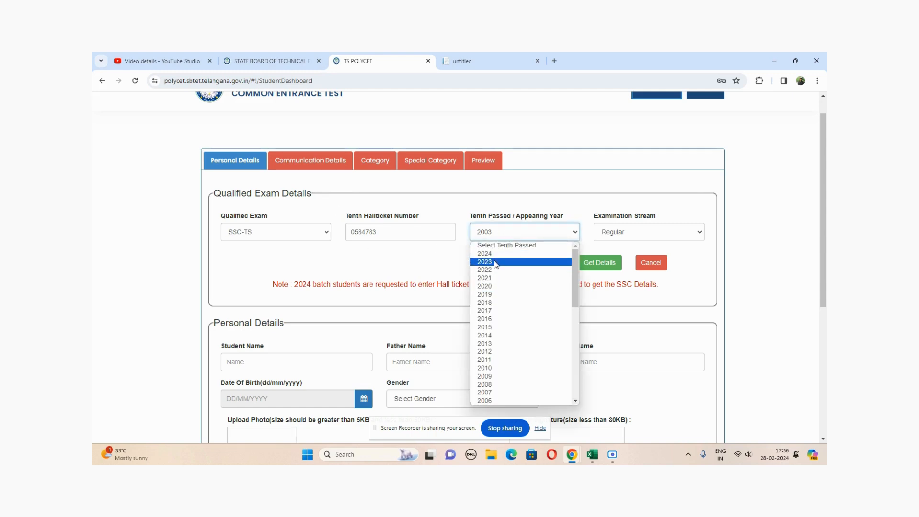
pyautogui.click(377, 246)
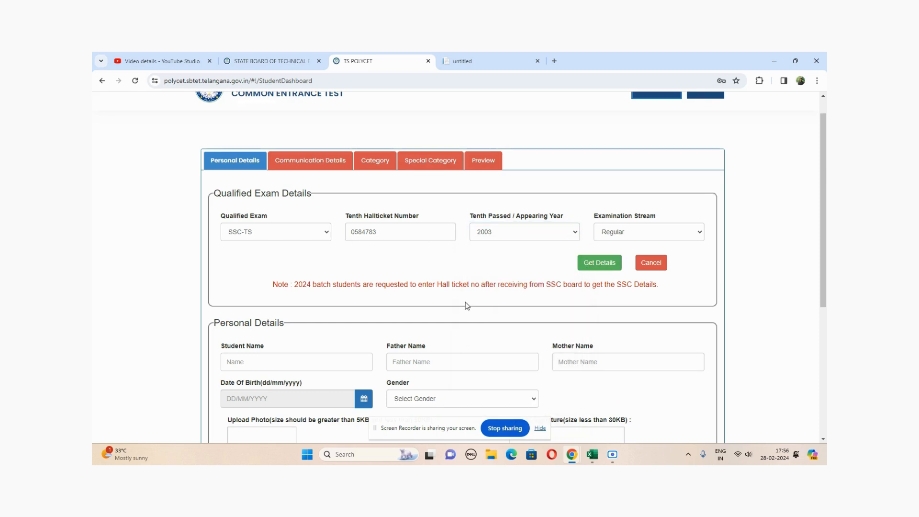
pyautogui.scroll(-1, 466, 287)
pyautogui.click(598, 220)
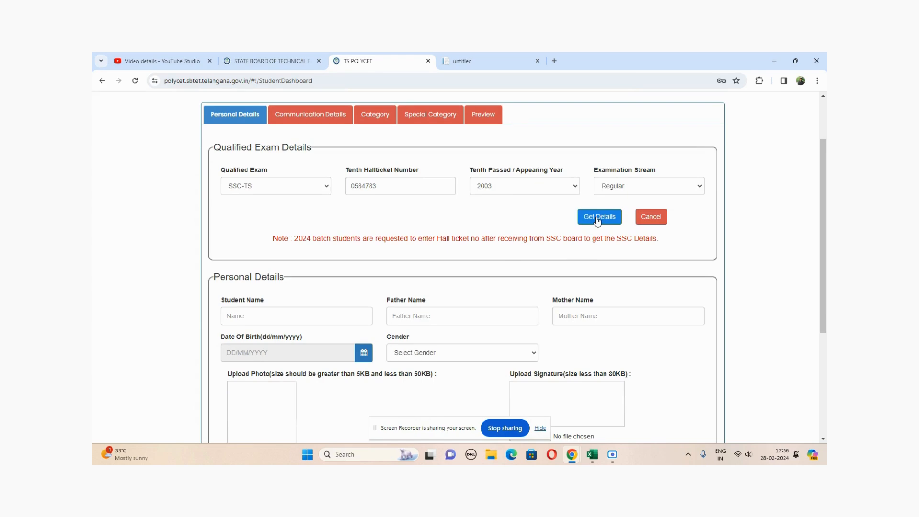
pyautogui.scroll(-3, 264, 347)
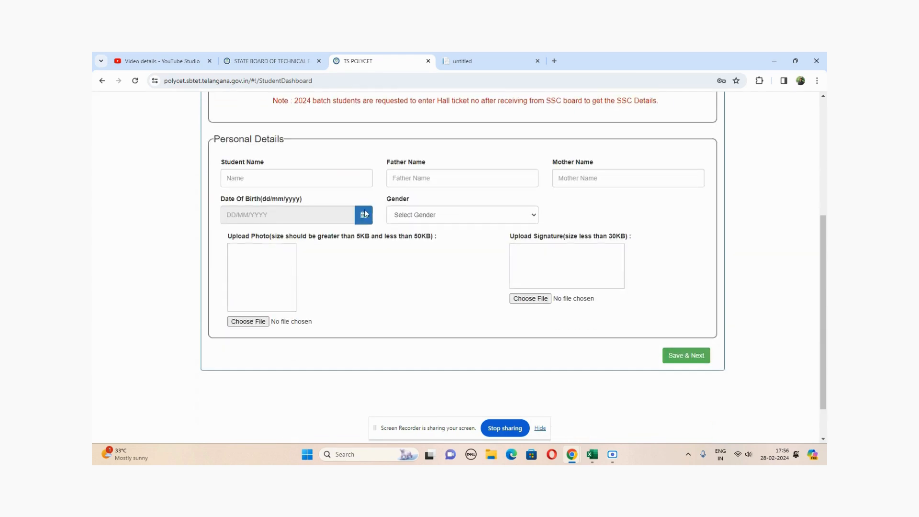
pyautogui.scroll(3, 371, 316)
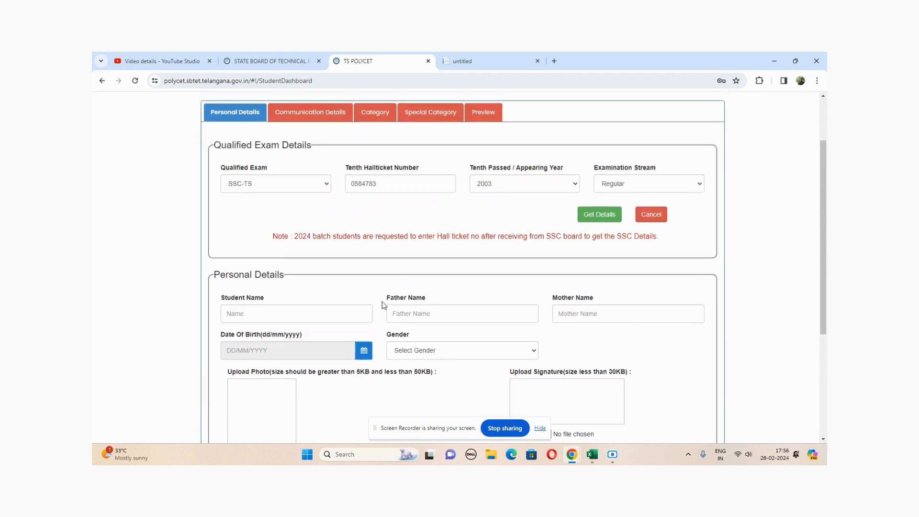
pyautogui.click(497, 189)
pyautogui.scroll(2, 495, 205)
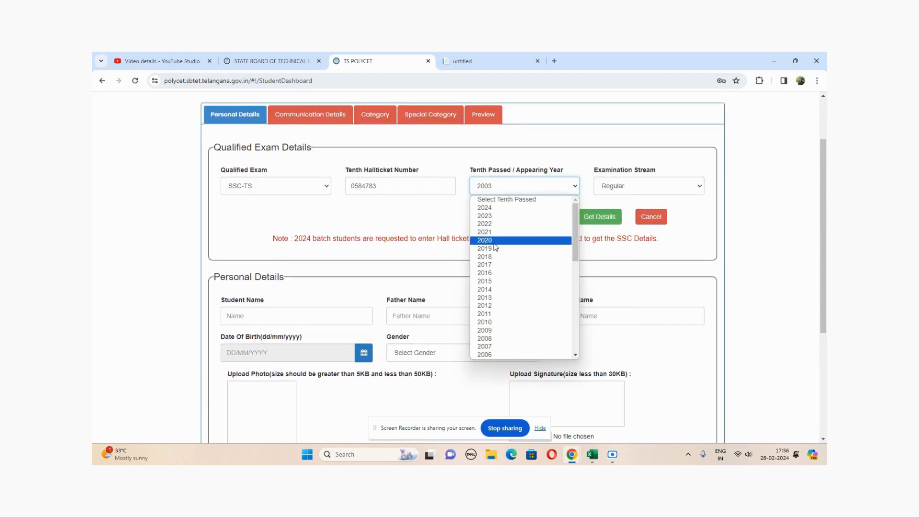
pyautogui.click(419, 225)
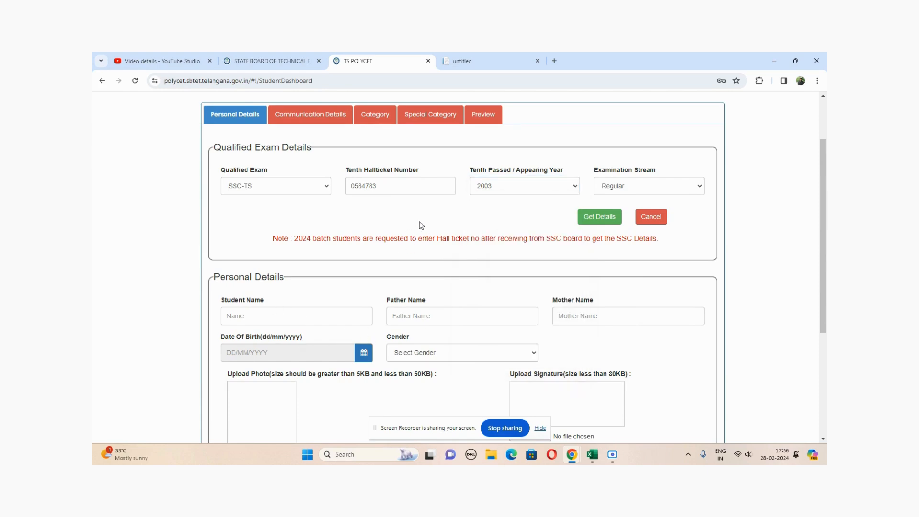
# - Enter the student's full name, keeping the qualified exam as SSC-TS
pyautogui.click(277, 323)
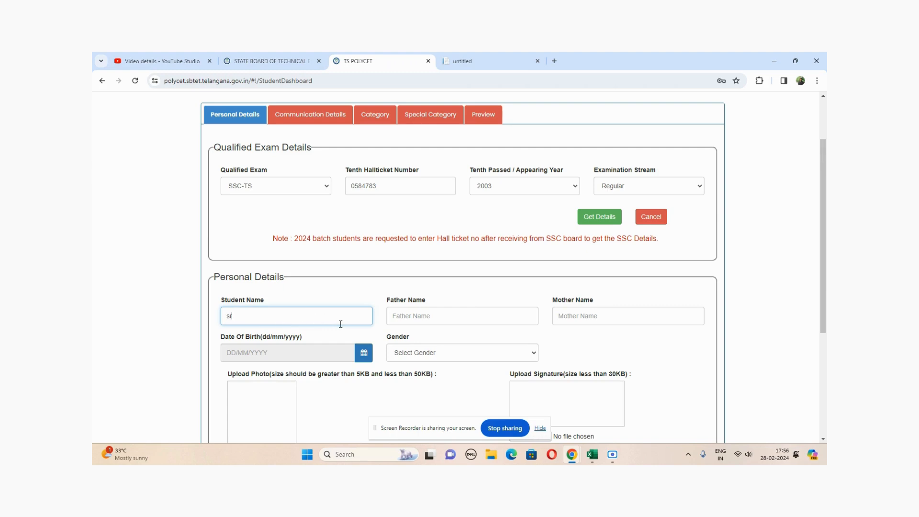
pyautogui.press('Tab')
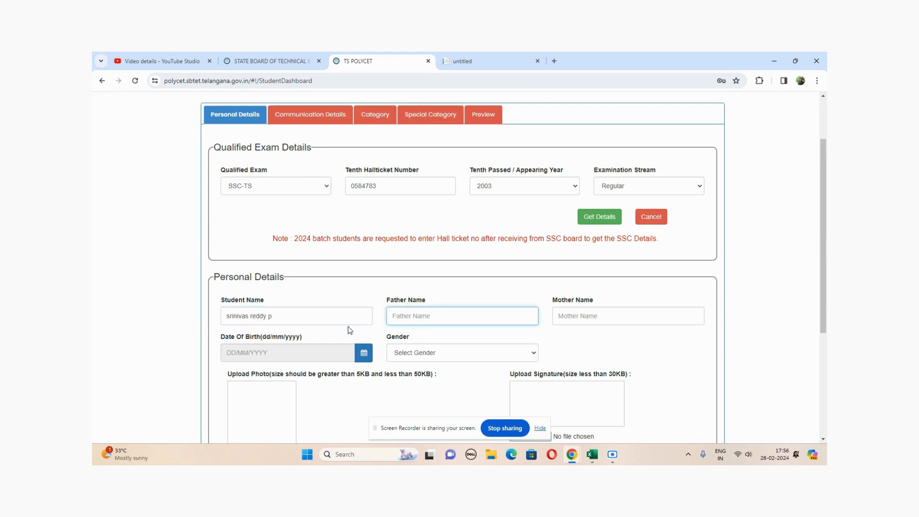
pyautogui.click(279, 185)
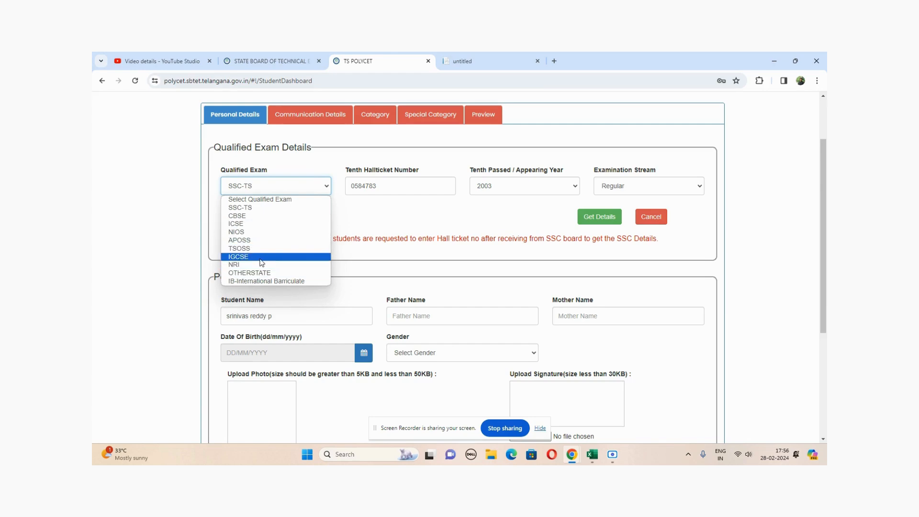
pyautogui.click(307, 302)
# - Enter the father's name, begin the mother's name, and bring up the date-of-birth calendar
pyautogui.click(408, 318)
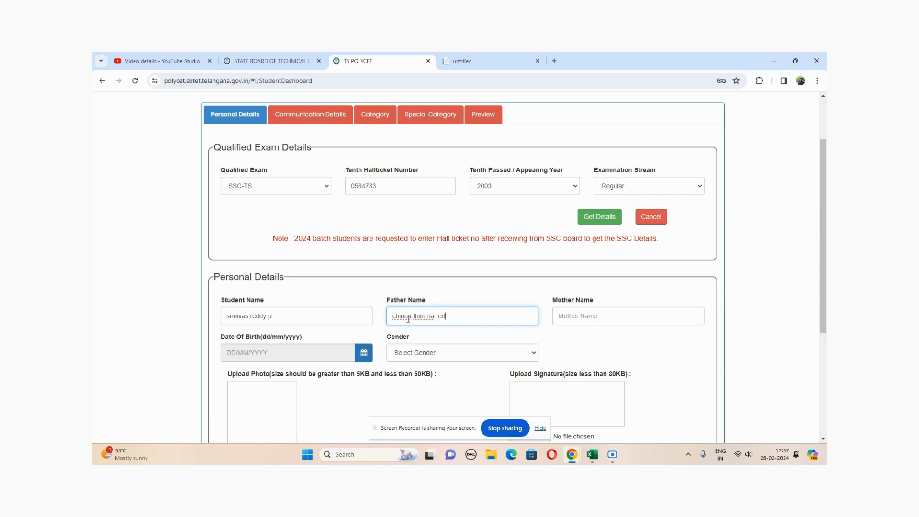
pyautogui.press('Tab')
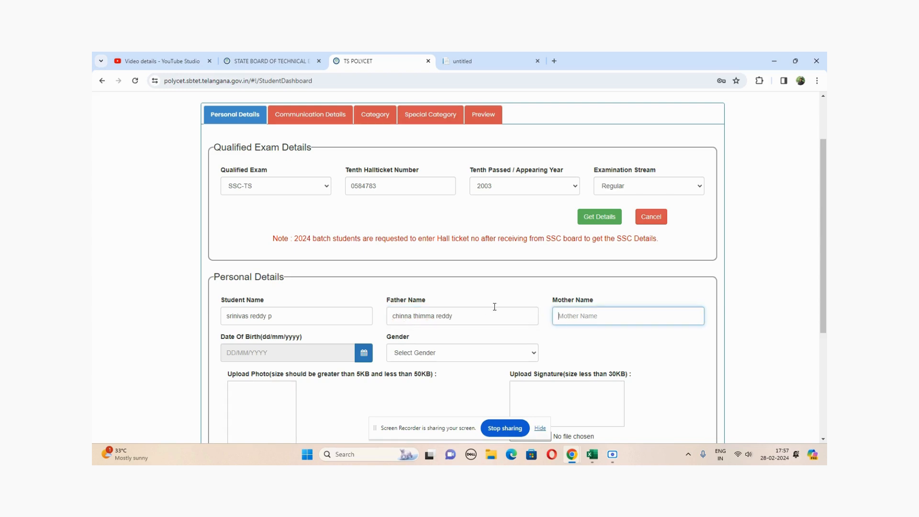
pyautogui.write('choudamma')
pyautogui.click(364, 360)
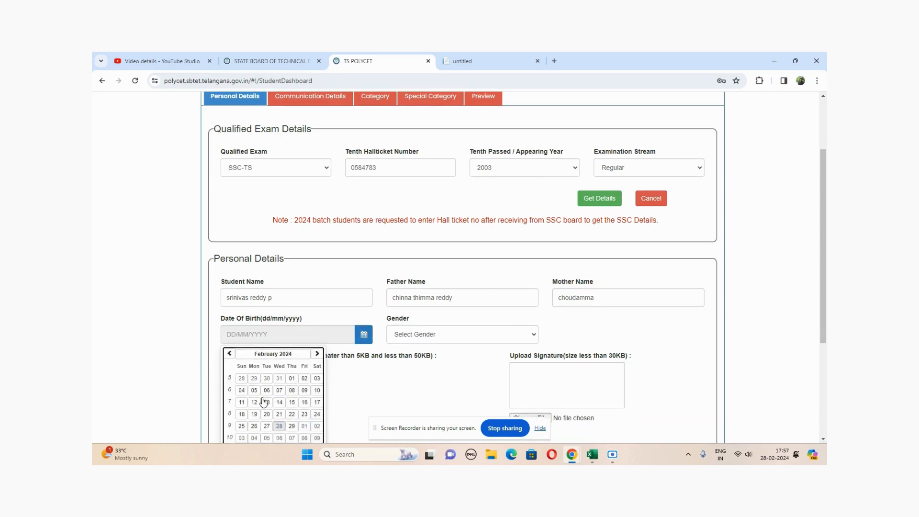
pyautogui.click(175, 335)
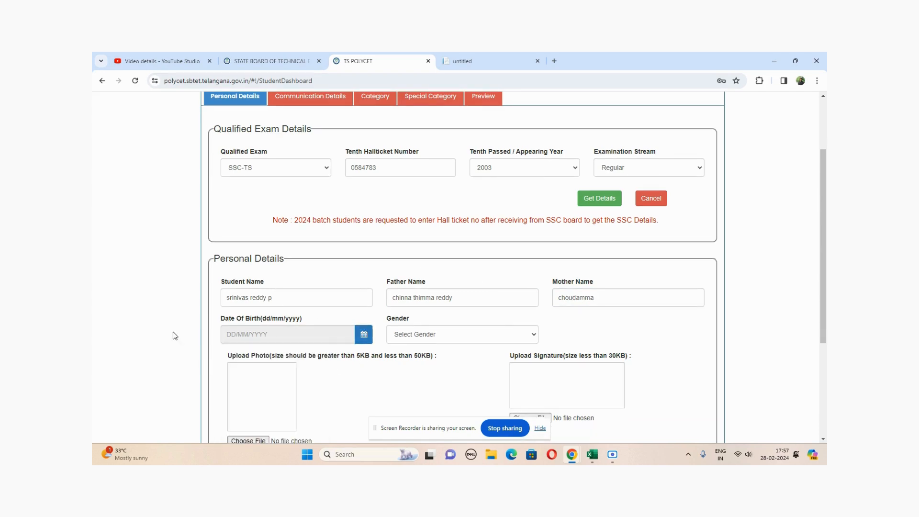
pyautogui.scroll(-1, 283, 335)
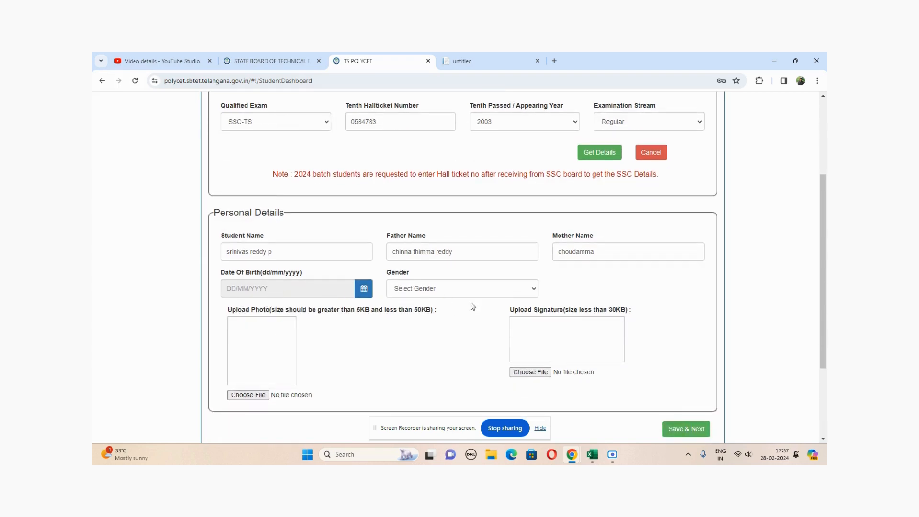
pyautogui.click(431, 289)
pyautogui.click(276, 291)
pyautogui.click(364, 288)
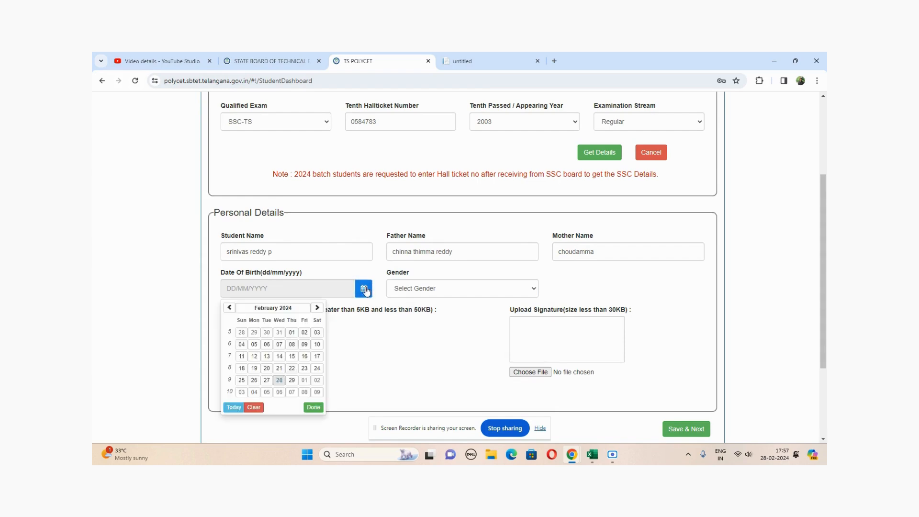
pyautogui.click(273, 308)
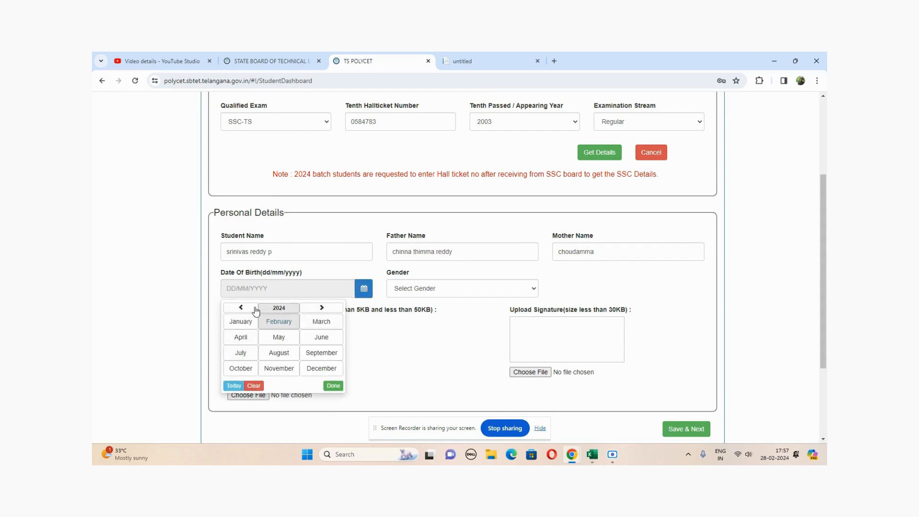
pyautogui.click(280, 308)
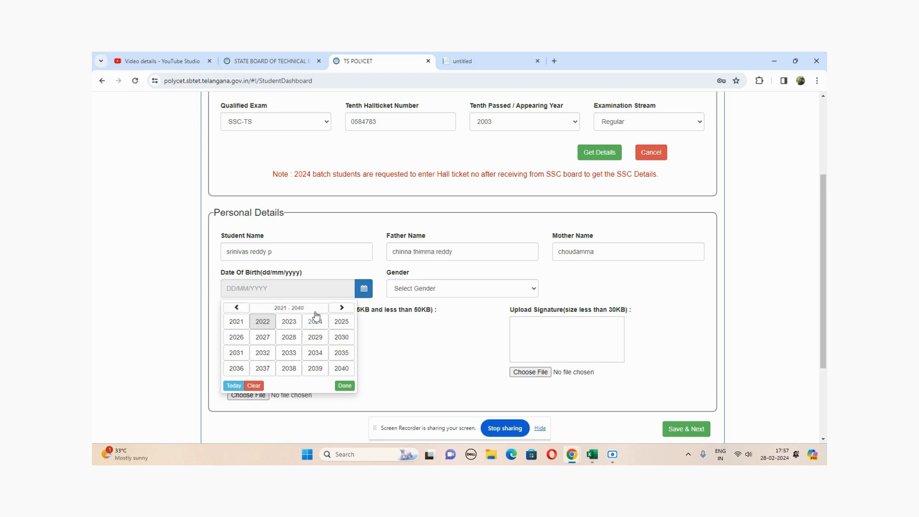
pyautogui.click(236, 308)
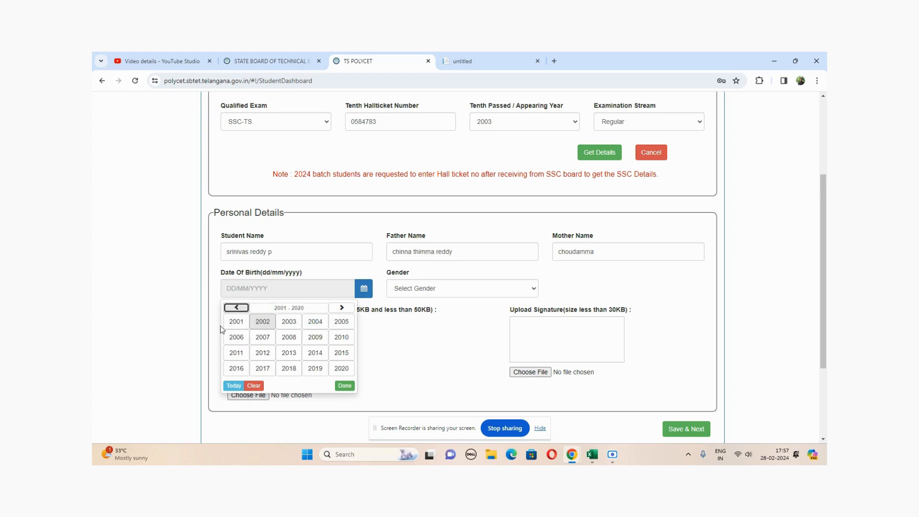
pyautogui.click(237, 308)
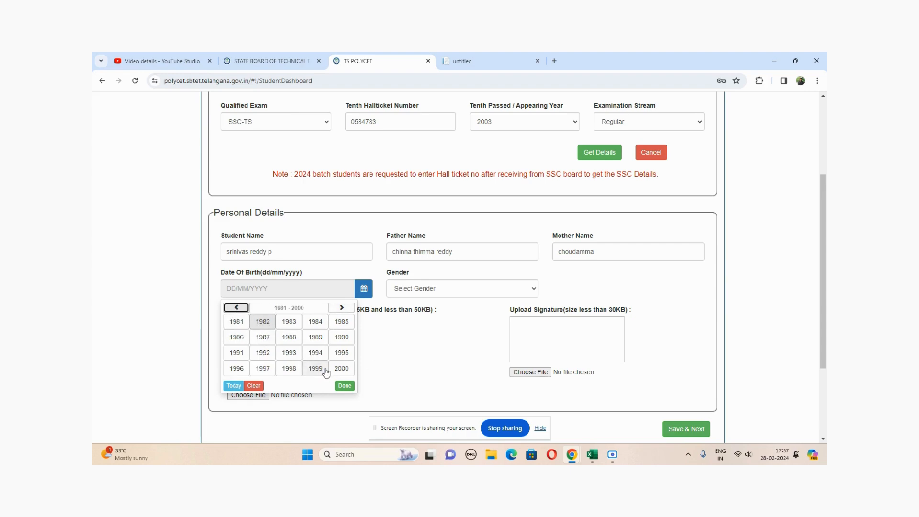
pyautogui.click(393, 333)
pyautogui.click(421, 288)
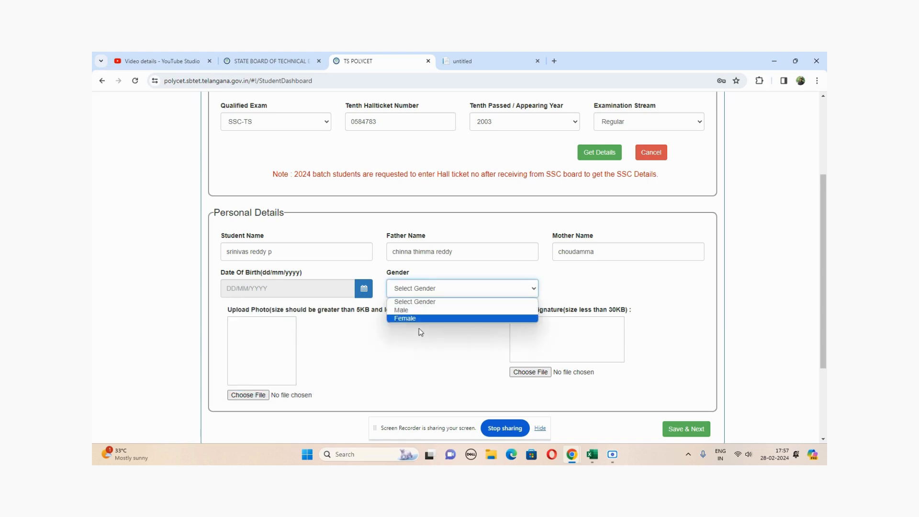
pyautogui.click(408, 335)
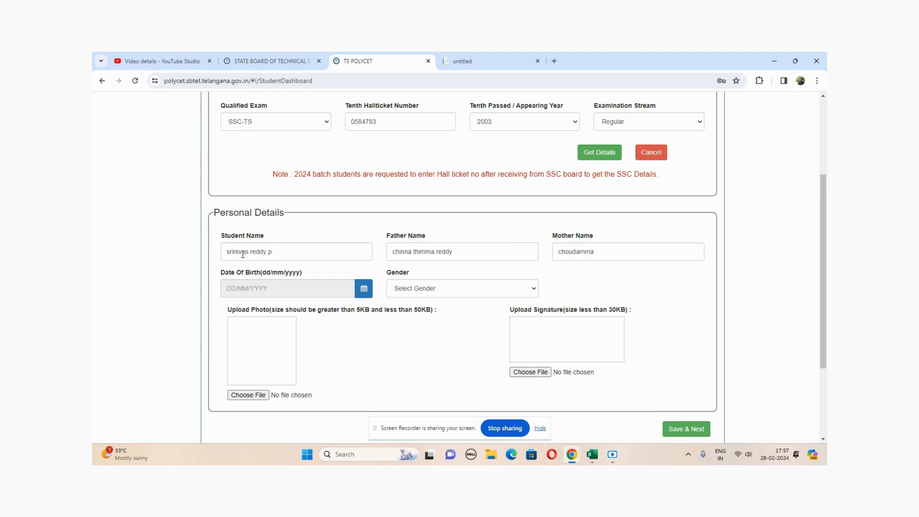
pyautogui.moveTo(243, 254); pyautogui.dragTo(295, 255)
pyautogui.click(328, 257)
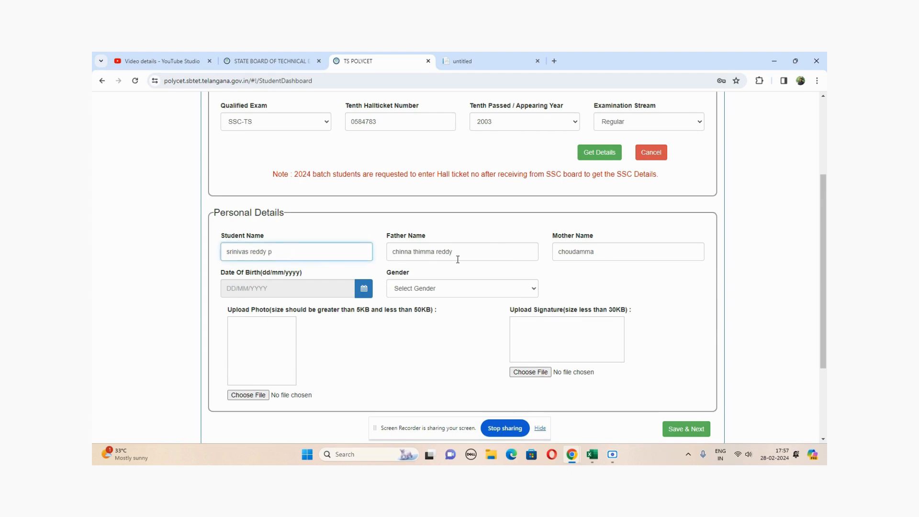
pyautogui.press('Tab')
pyautogui.press('Tab')
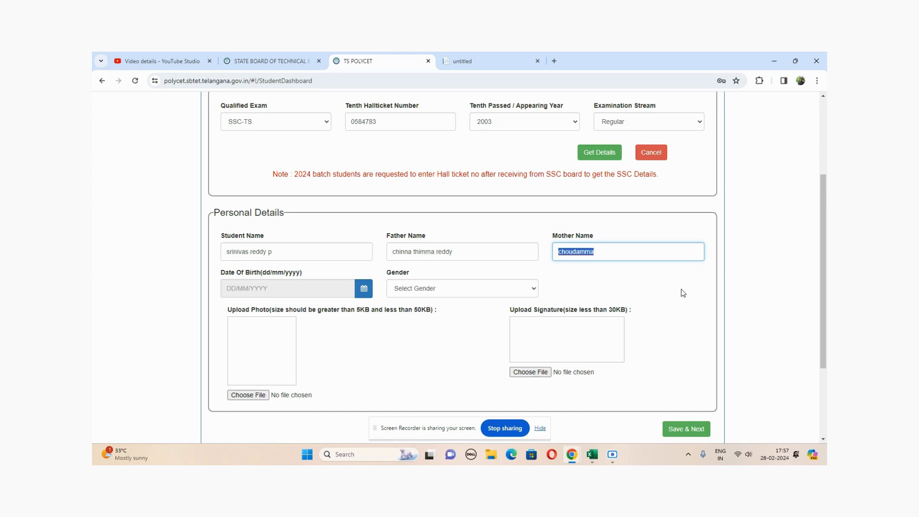
pyautogui.click(427, 383)
pyautogui.scroll(-2, 297, 331)
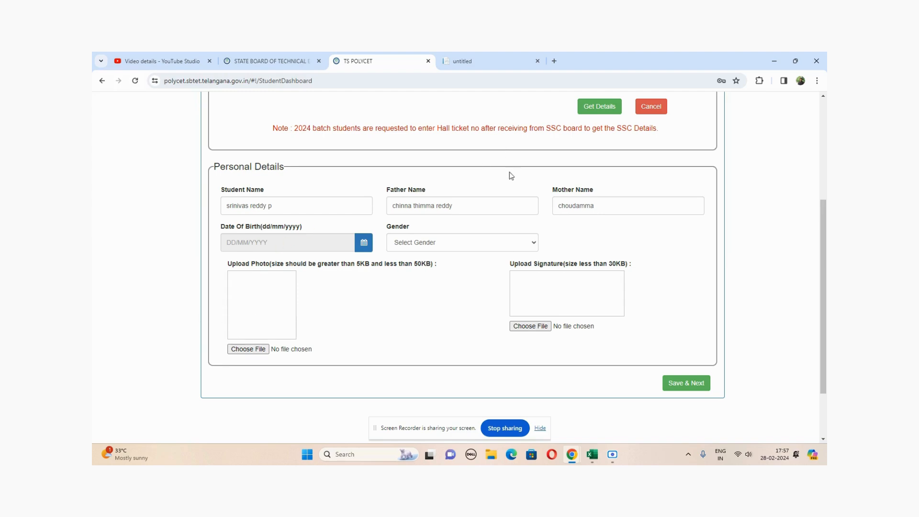
pyautogui.click(555, 61)
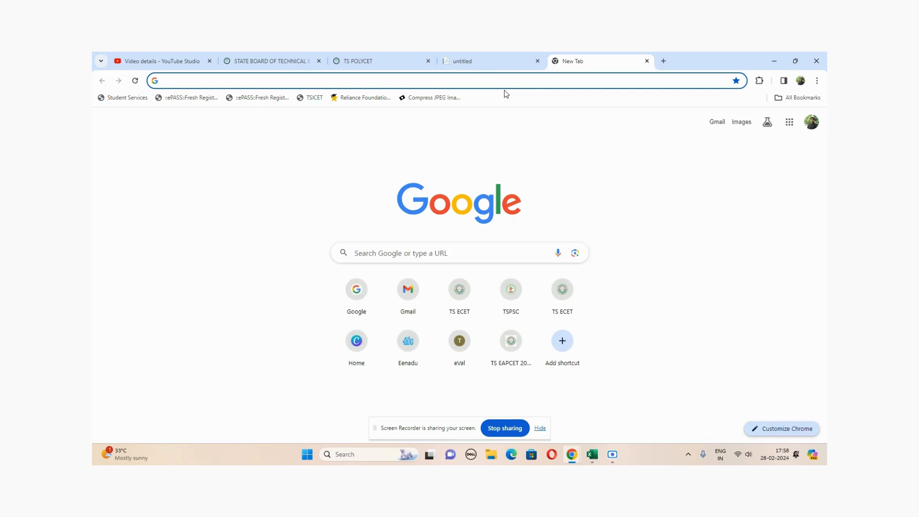
# - Search Google for 'reduce file size below 50 kb' and open CompressJPG.net's compress-to-50 KB page
pyautogui.write('redIRECTION ARROW IN RED')
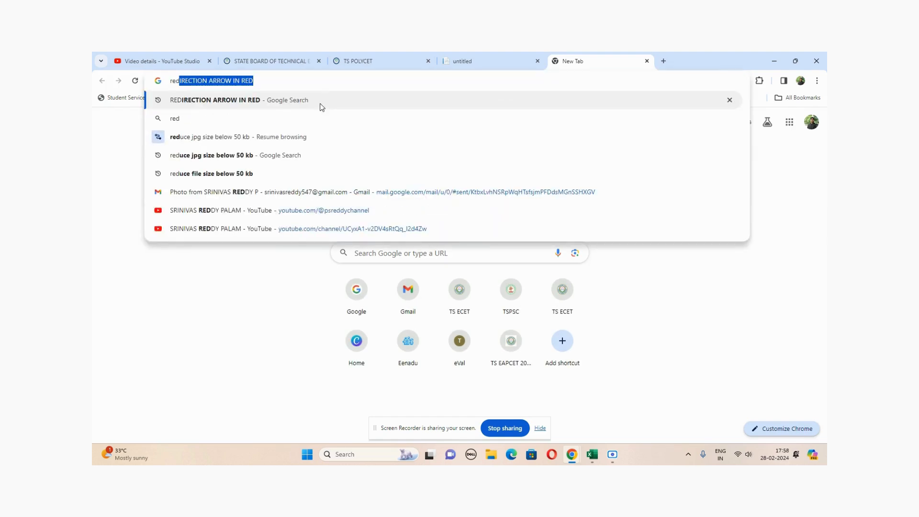
pyautogui.click(228, 176)
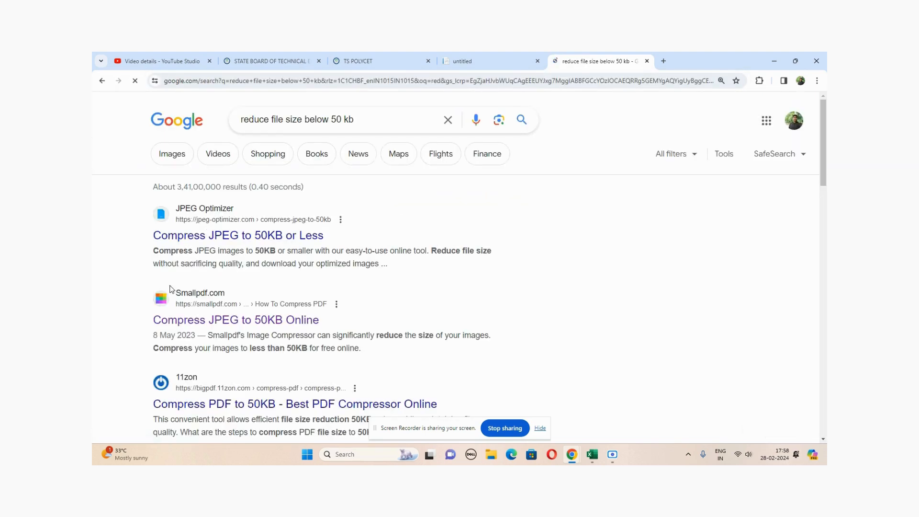
pyautogui.scroll(-4, 146, 264)
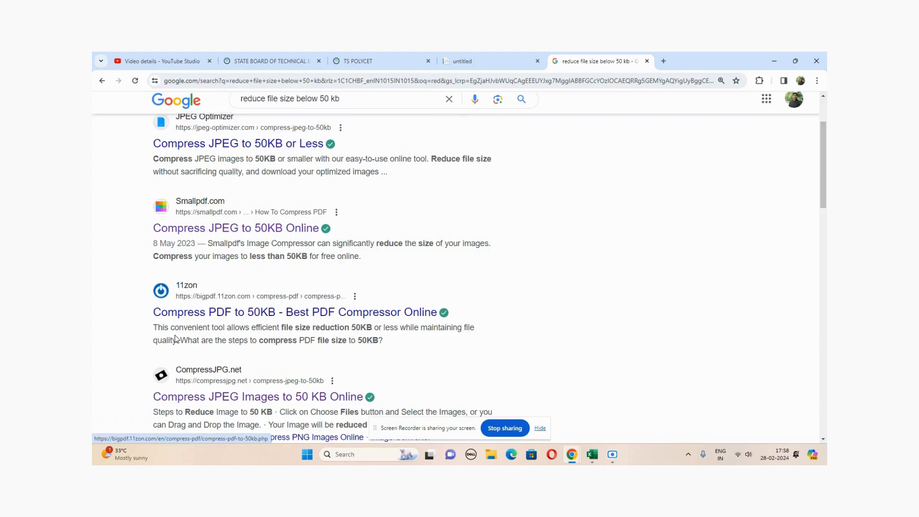
pyautogui.click(221, 298)
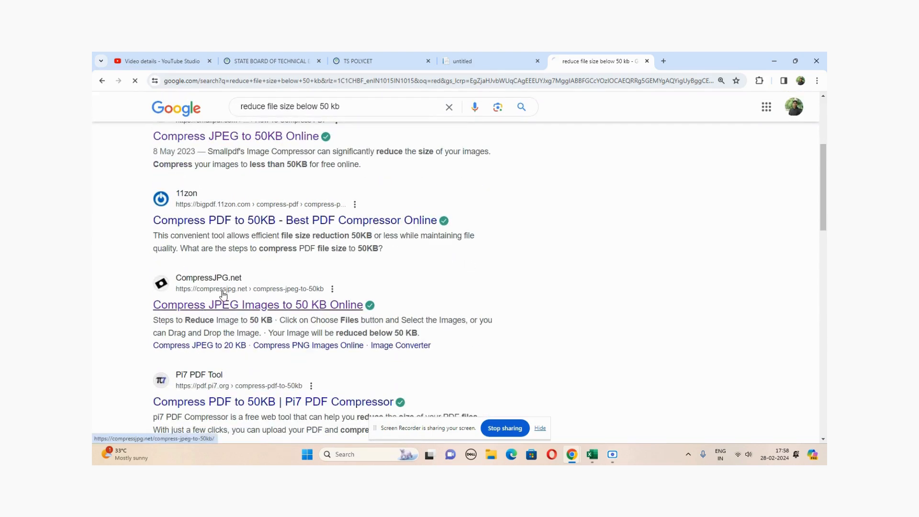
pyautogui.doubleClick(203, 195)
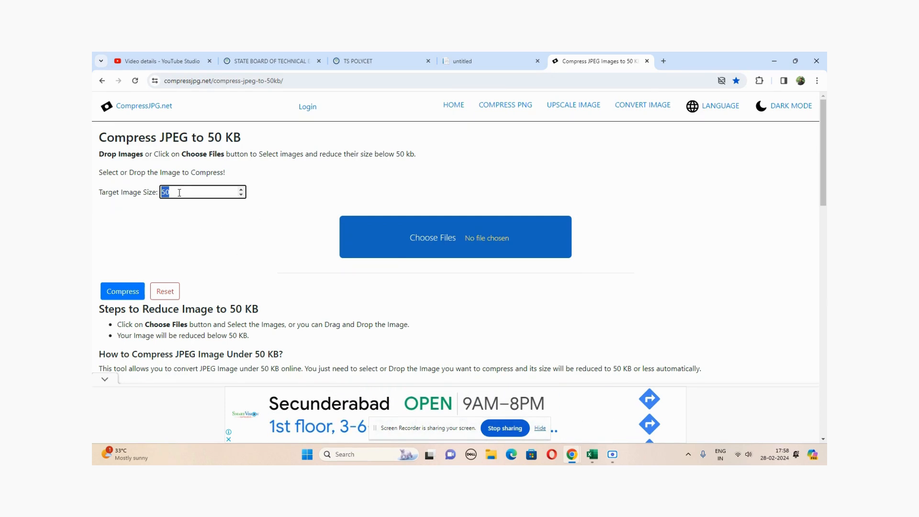
# - Lower the target size and compress the converted WhatsApp image down to 16.9 KB
pyautogui.write('5')
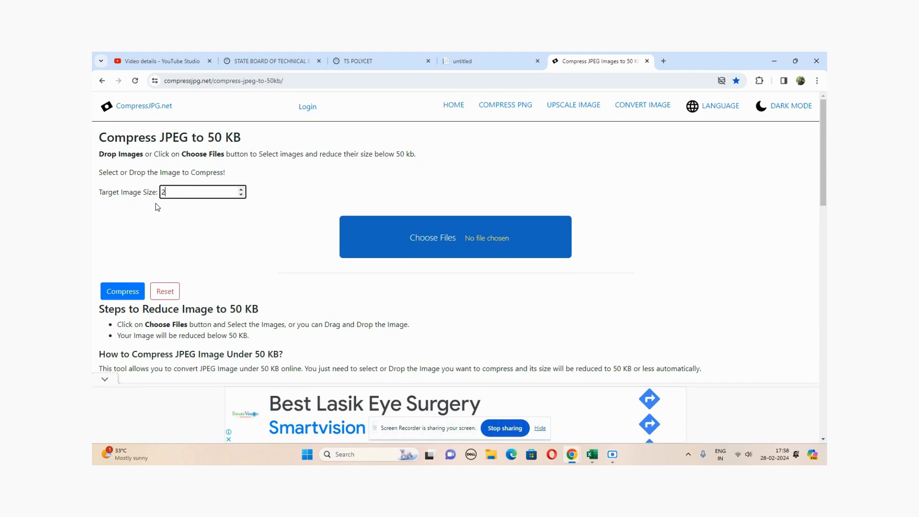
pyautogui.click(443, 249)
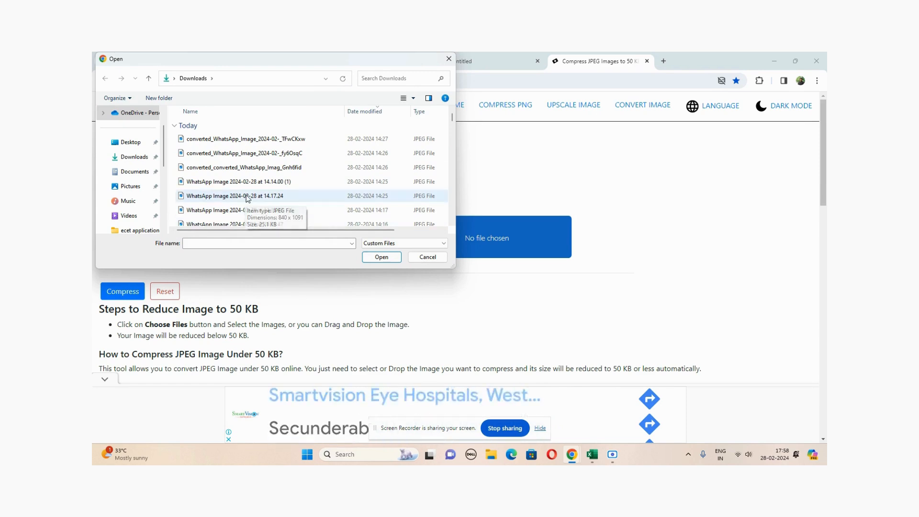
pyautogui.click(428, 258)
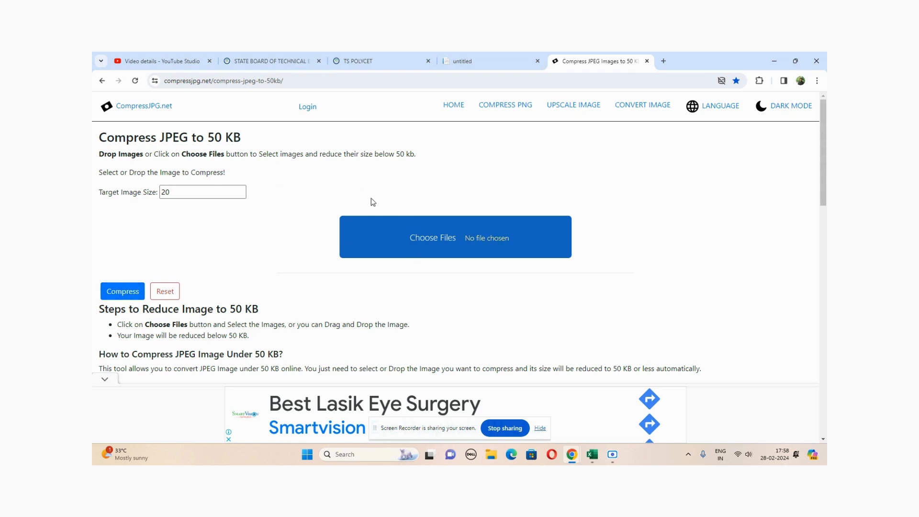
pyautogui.click(378, 246)
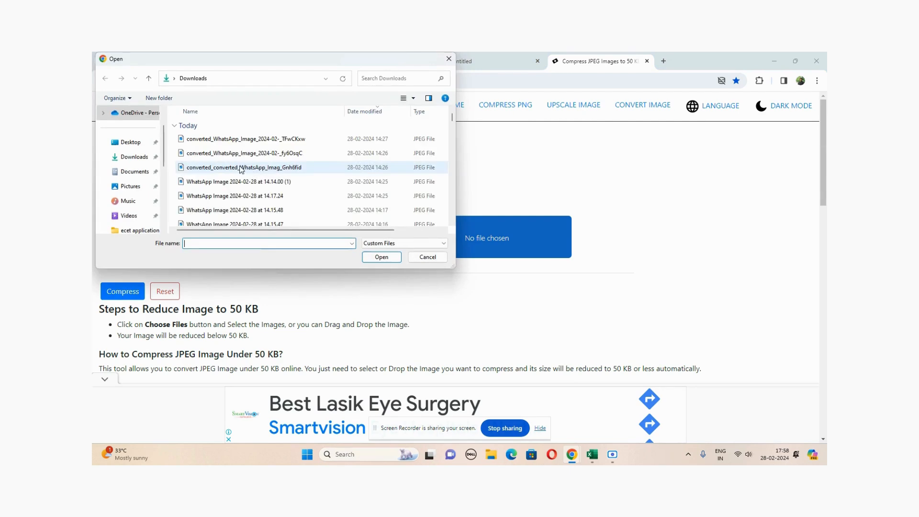
pyautogui.doubleClick(241, 169)
pyautogui.click(118, 291)
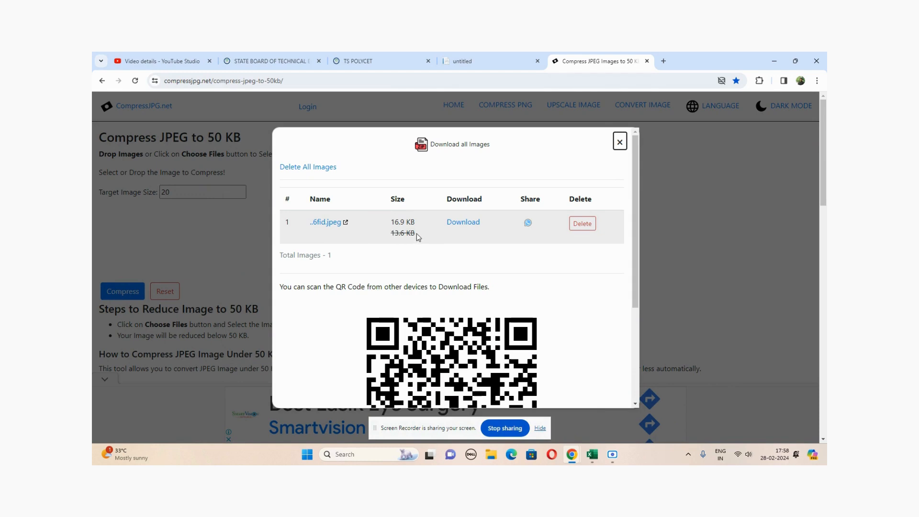
pyautogui.moveTo(394, 222); pyautogui.dragTo(390, 222)
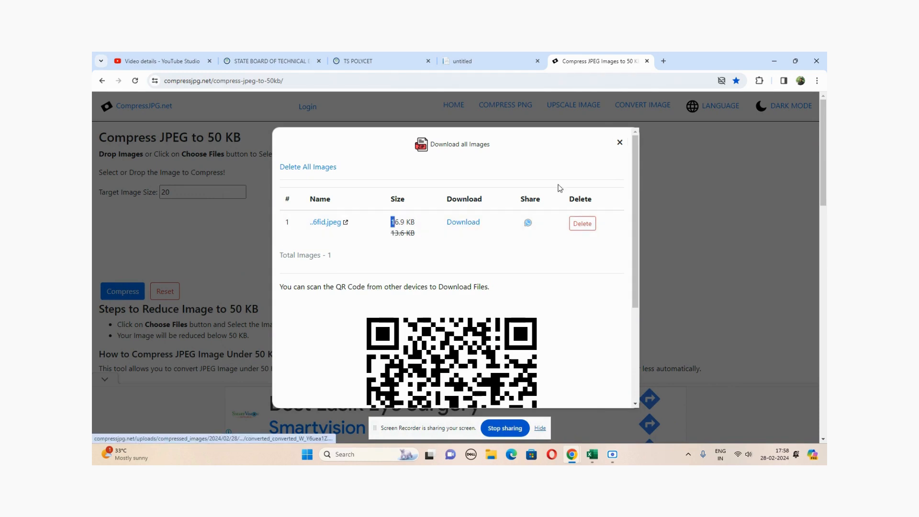
pyautogui.click(619, 143)
# - Attach converted_TS_PSC_HALL_TICKET.png as the student photo and the WhatsApp image as the signature
pyautogui.click(370, 59)
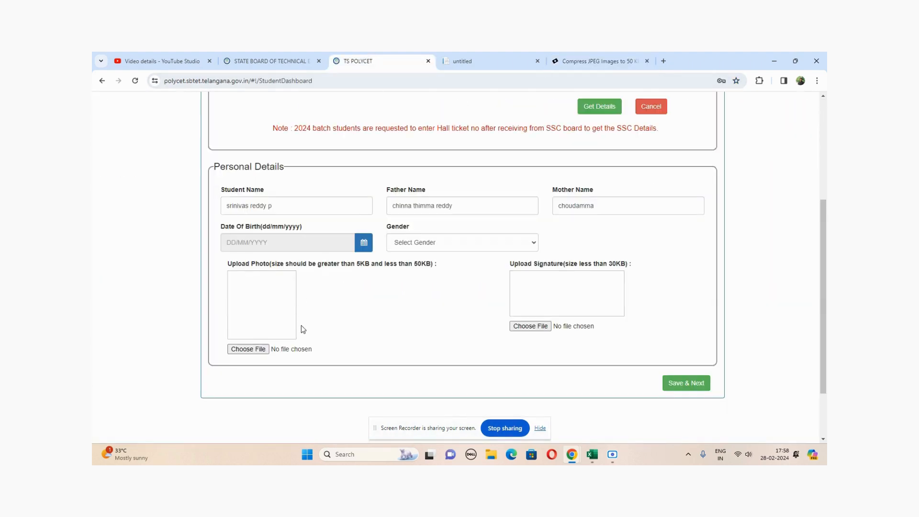
pyautogui.click(234, 350)
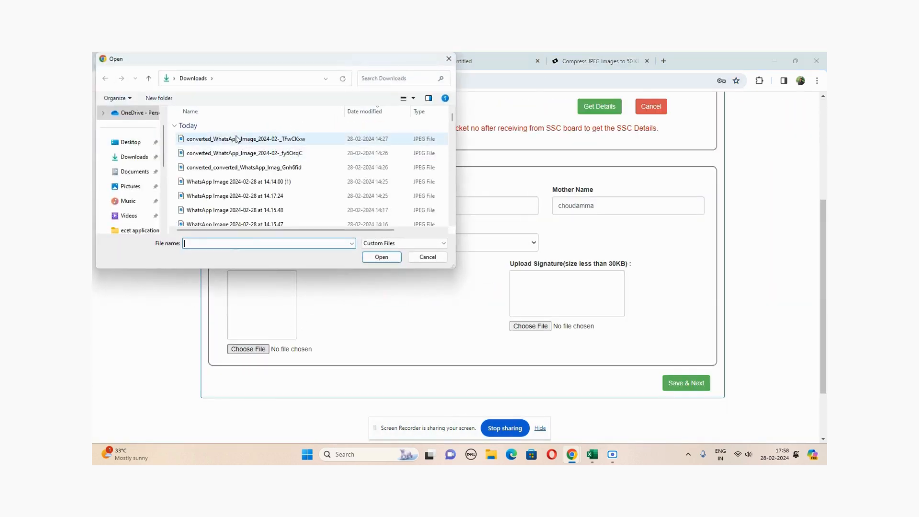
pyautogui.doubleClick(230, 139)
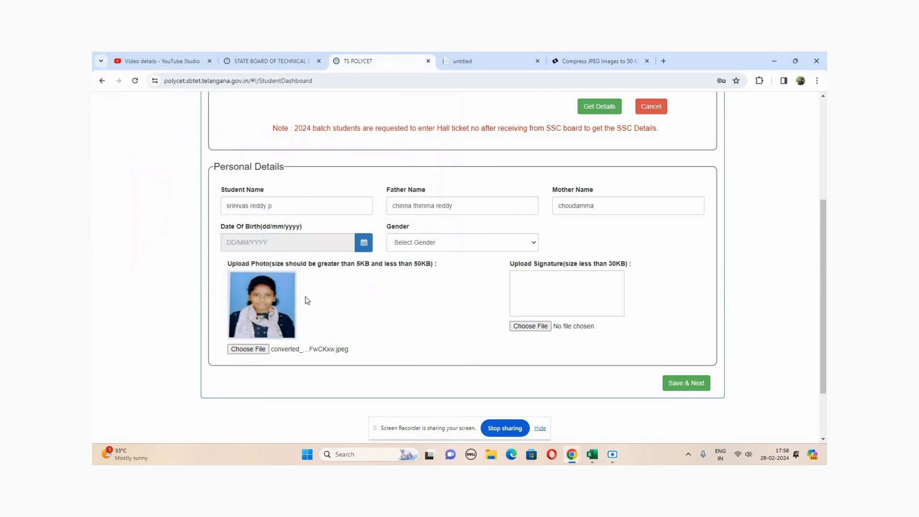
pyautogui.click(249, 349)
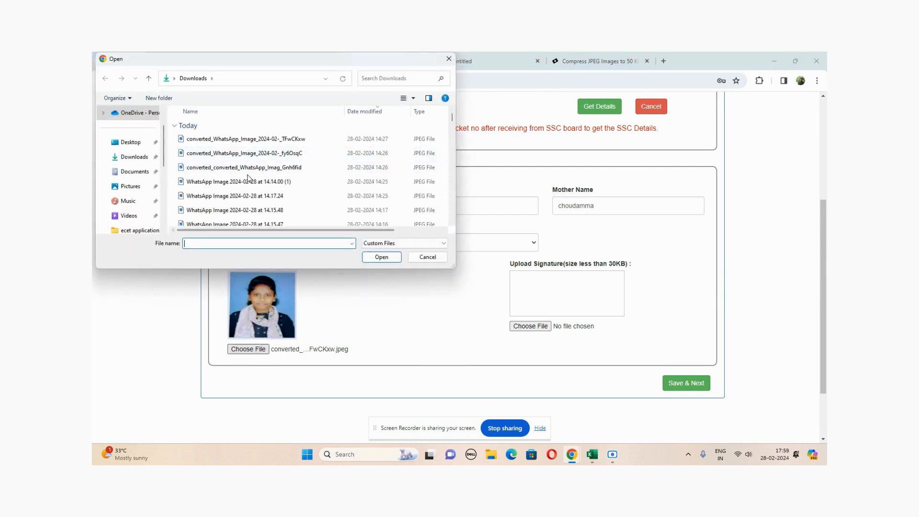
pyautogui.scroll(-5, 238, 222)
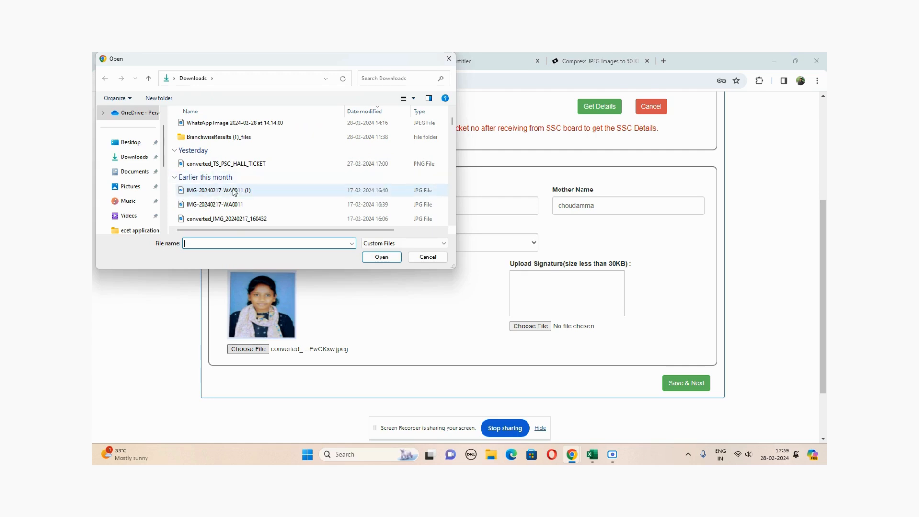
pyautogui.doubleClick(234, 164)
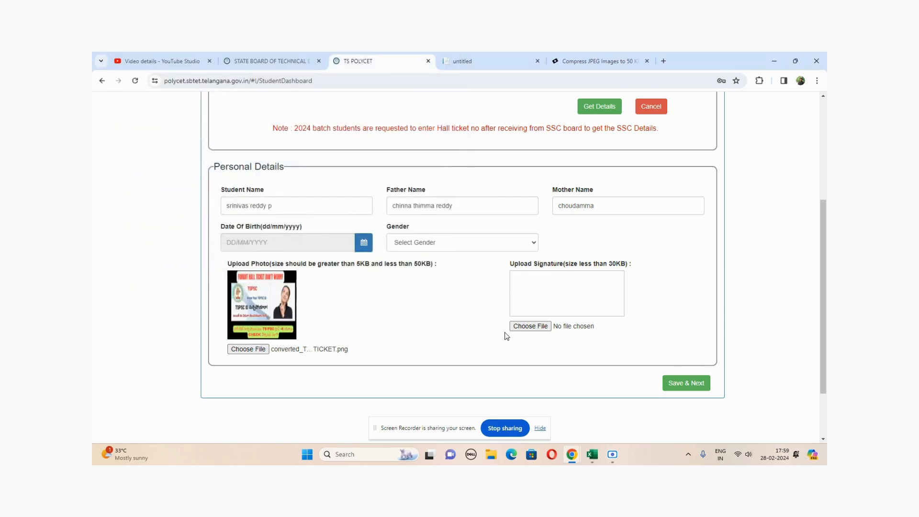
pyautogui.click(529, 327)
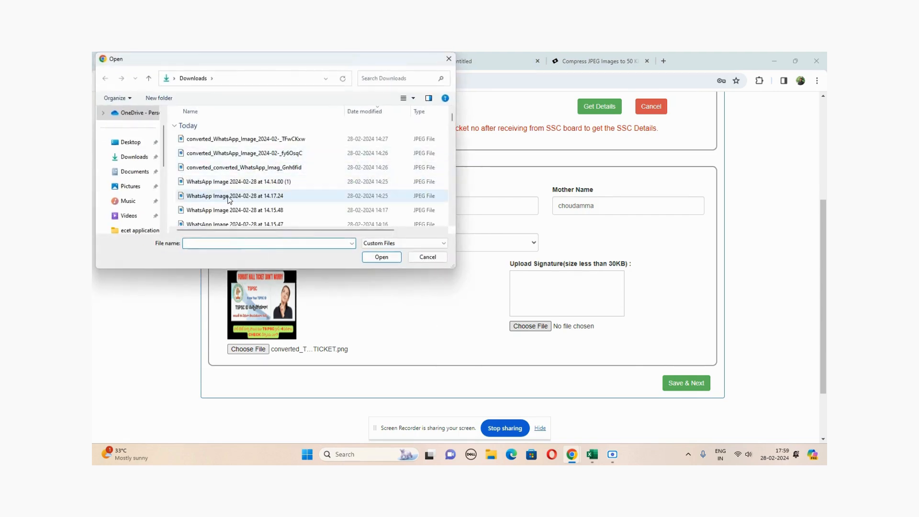
pyautogui.doubleClick(229, 197)
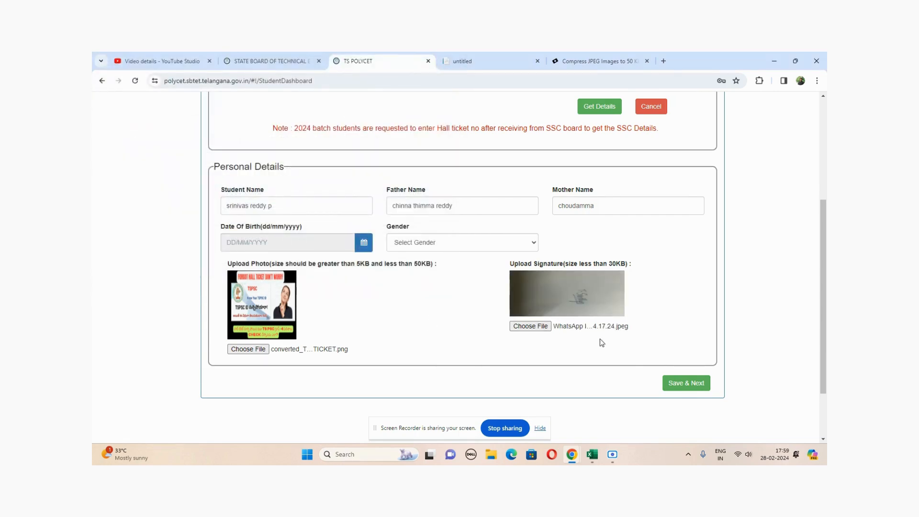
# - Try saving the personal details, which raises the missing date-of-birth alert
pyautogui.moveTo(621, 263)
pyautogui.mouseDown()
pyautogui.moveTo(484, 264)
pyautogui.moveTo(437, 282)
pyautogui.moveTo(318, 275)
pyautogui.mouseUp()
pyautogui.click(387, 321)
pyautogui.scroll(-2, 466, 367)
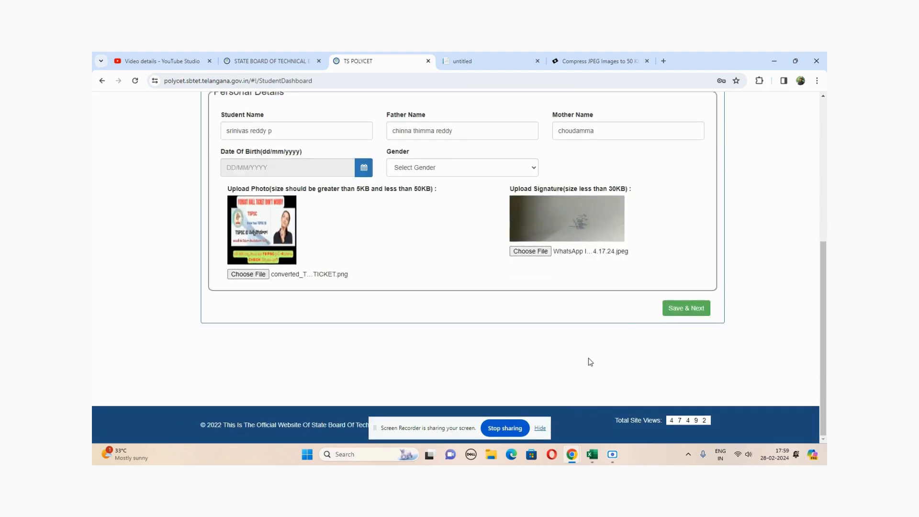
pyautogui.click(670, 307)
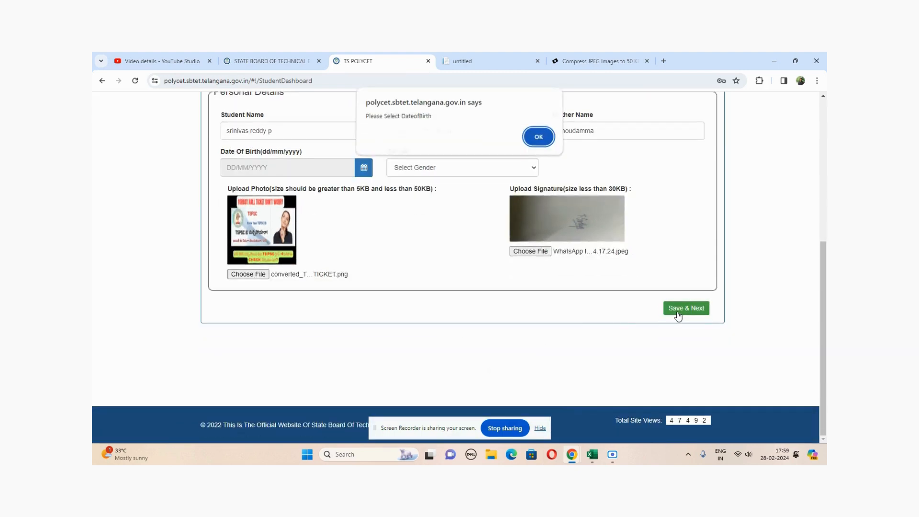
# - Dismiss the alert and set the date of birth to 14 May 2009
pyautogui.click(533, 137)
pyautogui.scroll(4, 322, 168)
pyautogui.click(364, 304)
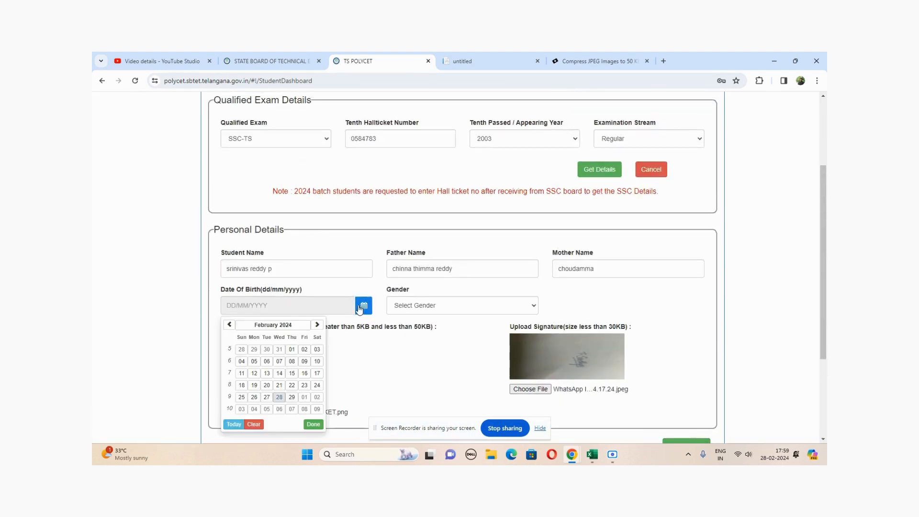
pyautogui.click(277, 325)
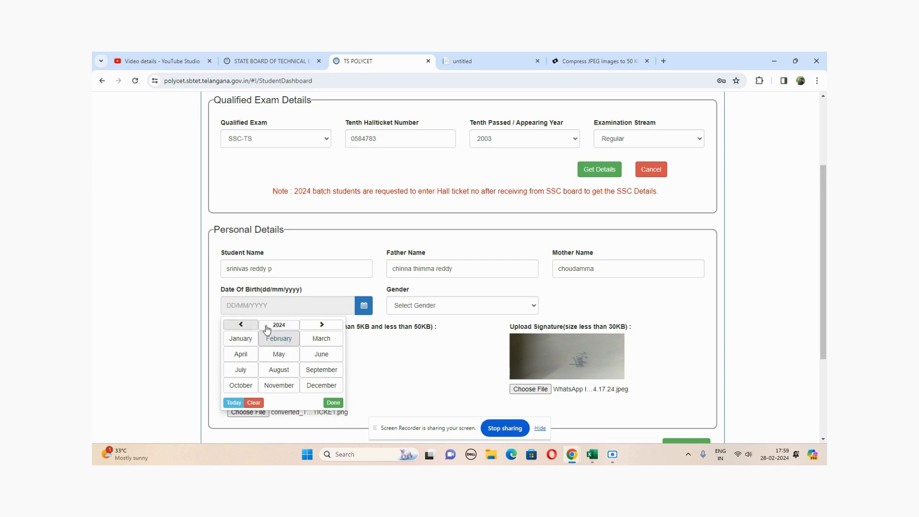
pyautogui.click(271, 326)
pyautogui.click(237, 324)
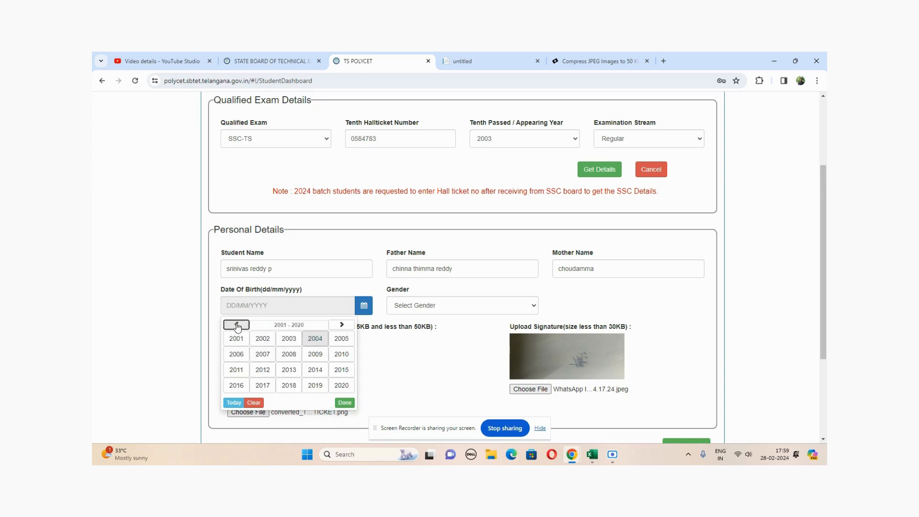
pyautogui.click(287, 371)
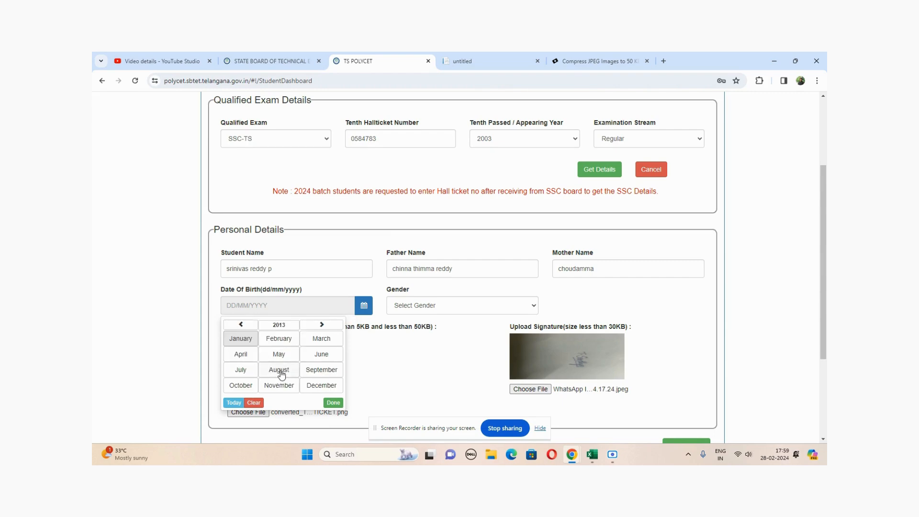
pyautogui.click(241, 324)
pyautogui.click(240, 325)
pyautogui.click(241, 324)
pyautogui.click(279, 355)
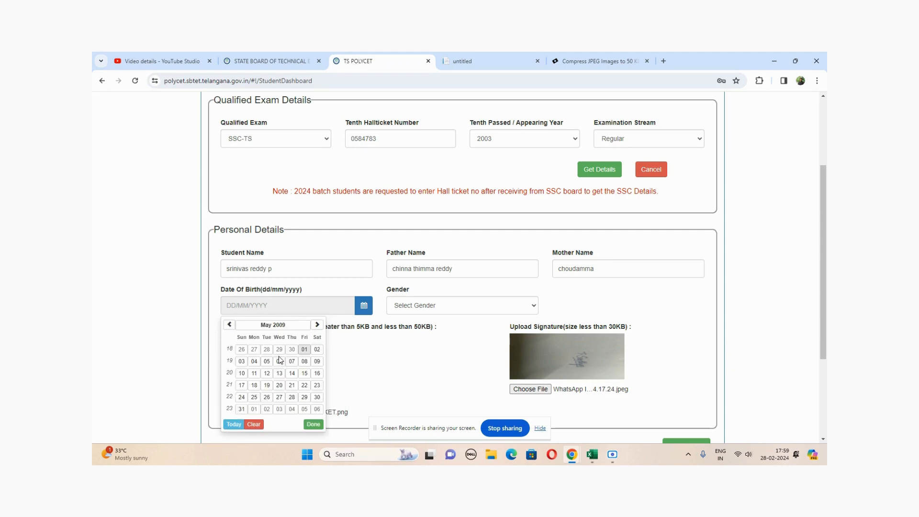
pyautogui.click(293, 372)
# - Set the gender to Male and save the personal details
pyautogui.click(488, 303)
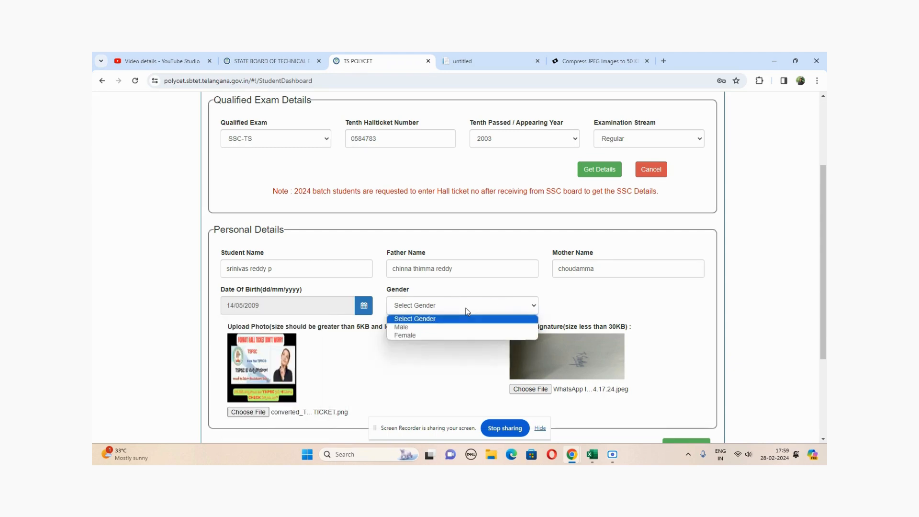
pyautogui.click(435, 337)
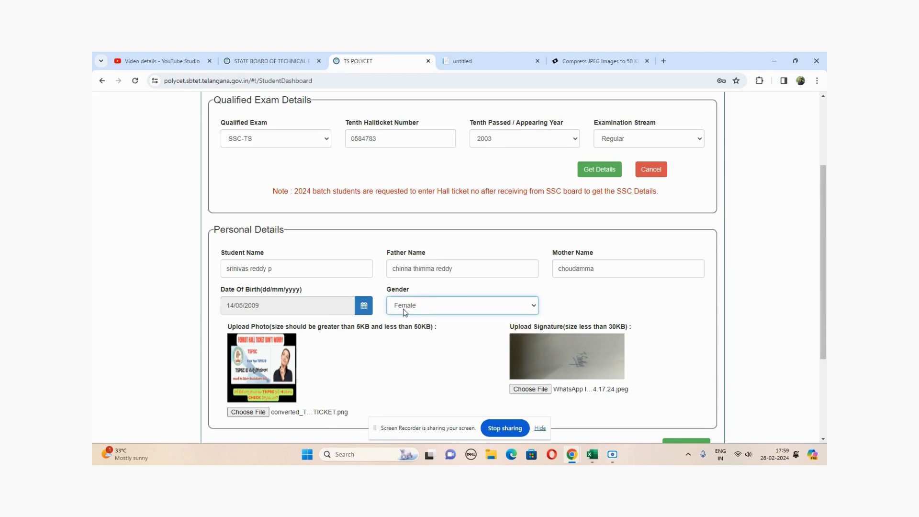
pyautogui.click(418, 311)
pyautogui.click(416, 328)
pyautogui.scroll(-2, 495, 390)
pyautogui.click(690, 356)
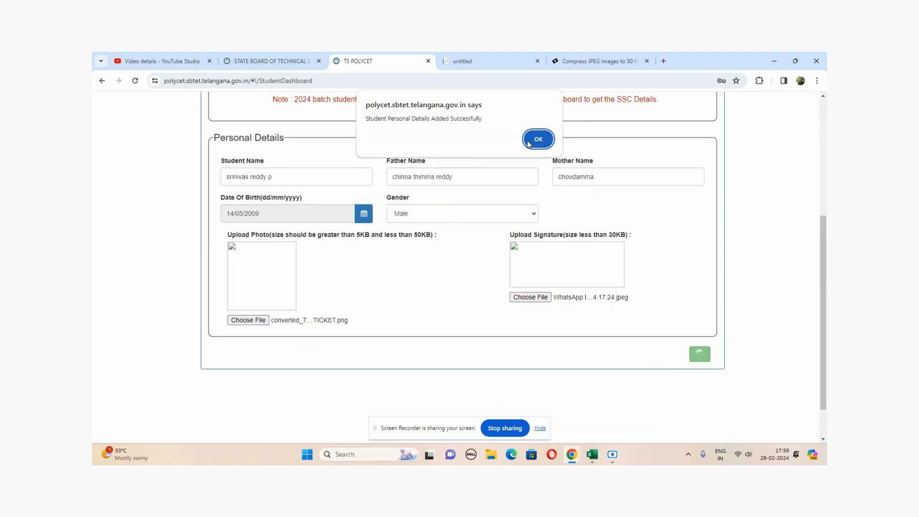
# - Acknowledge the success message, decline saving the password, and autofill the alternate mobile and e-mail
pyautogui.click(529, 144)
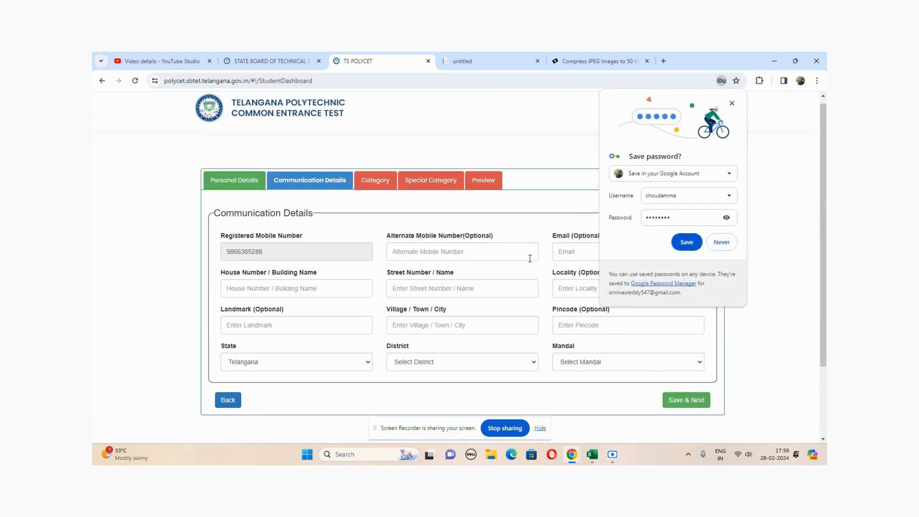
pyautogui.click(722, 243)
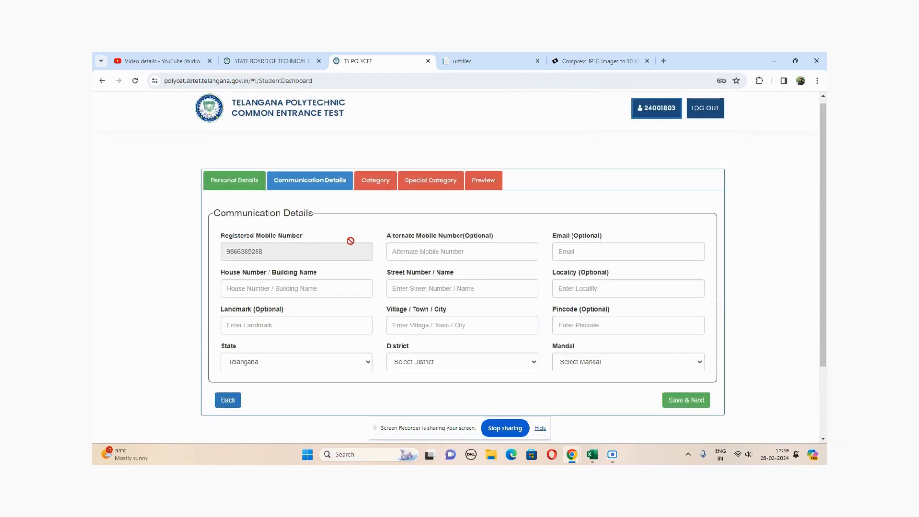
pyautogui.click(413, 251)
pyautogui.click(464, 276)
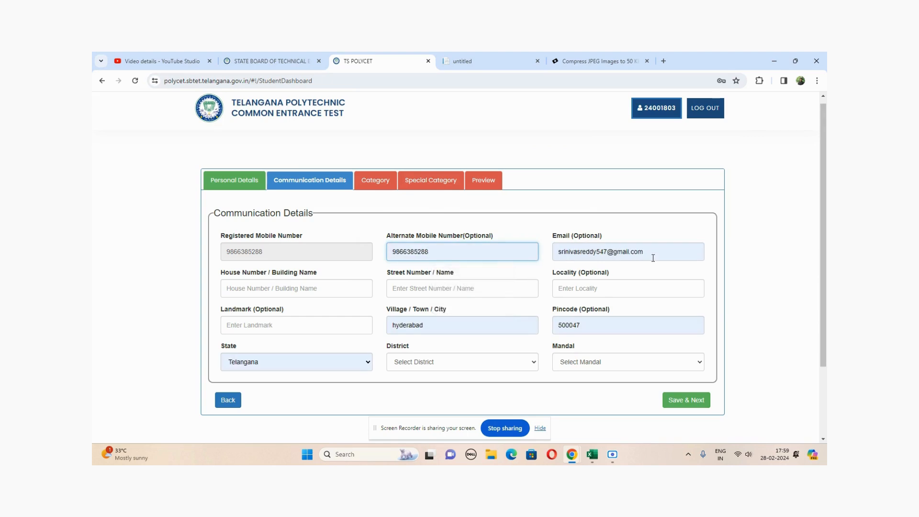
pyautogui.moveTo(653, 258); pyautogui.dragTo(553, 255)
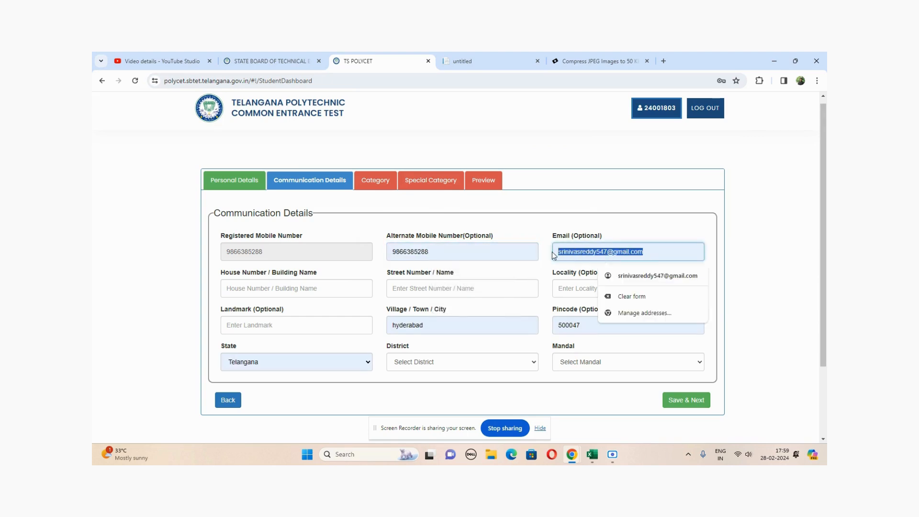
# - Enter the house number, street, locality and landmark, keeping the prefilled city
pyautogui.click(251, 289)
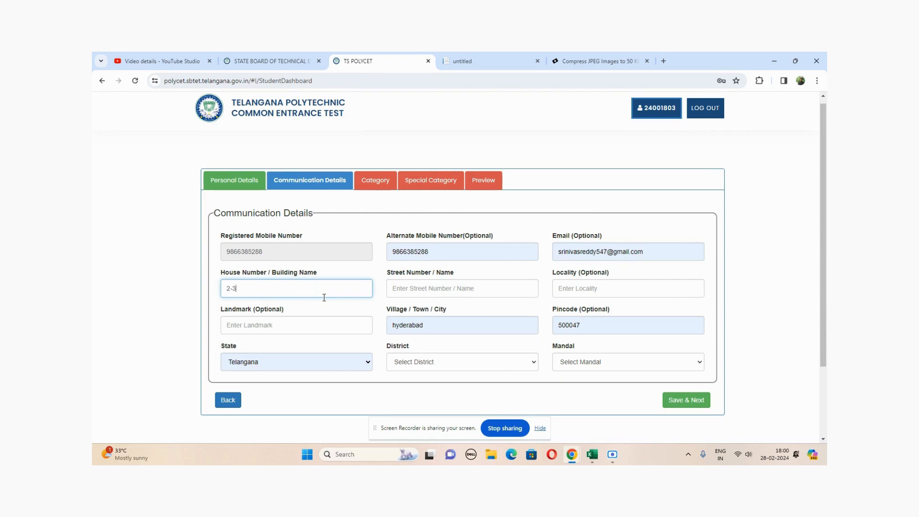
pyautogui.press('Tab')
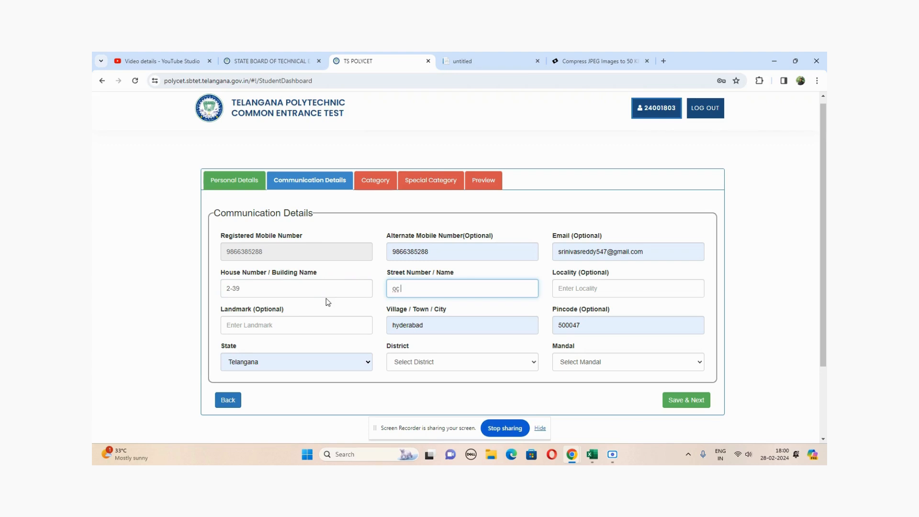
pyautogui.press('Tab')
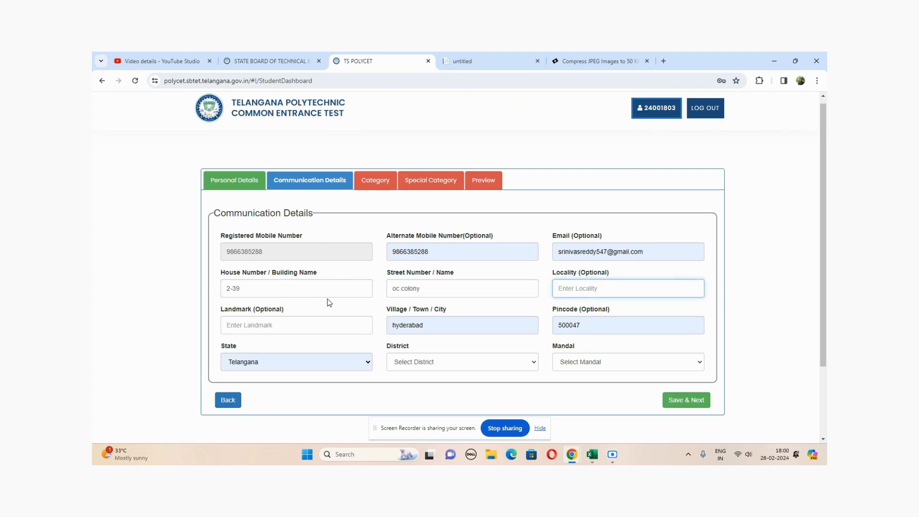
pyautogui.press('Tab')
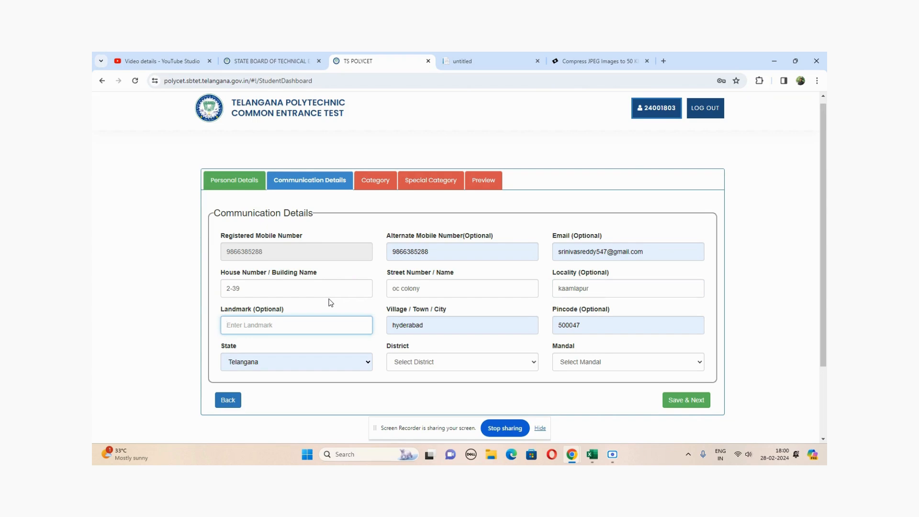
pyautogui.press('Tab')
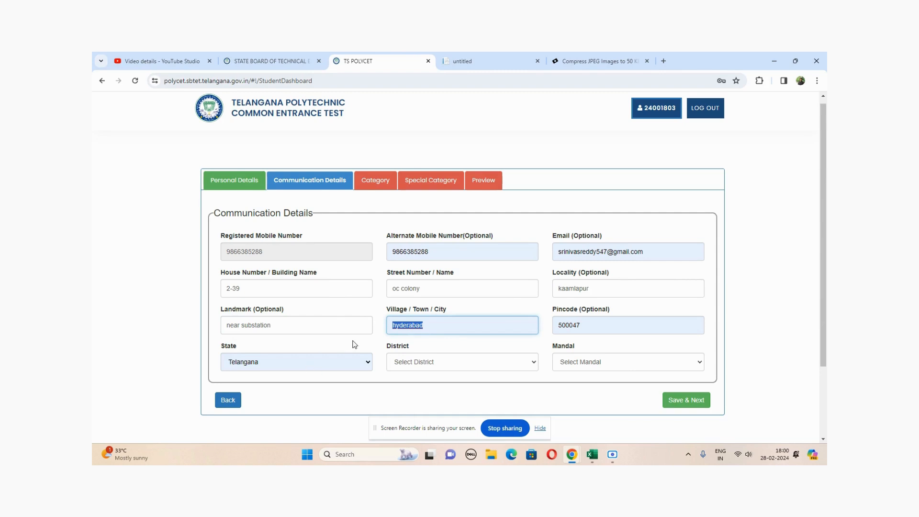
pyautogui.click(452, 325)
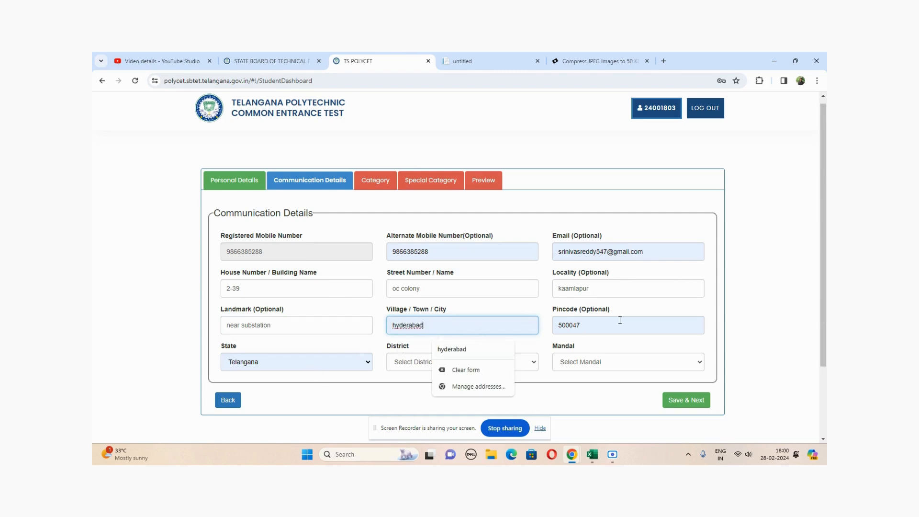
pyautogui.click(750, 318)
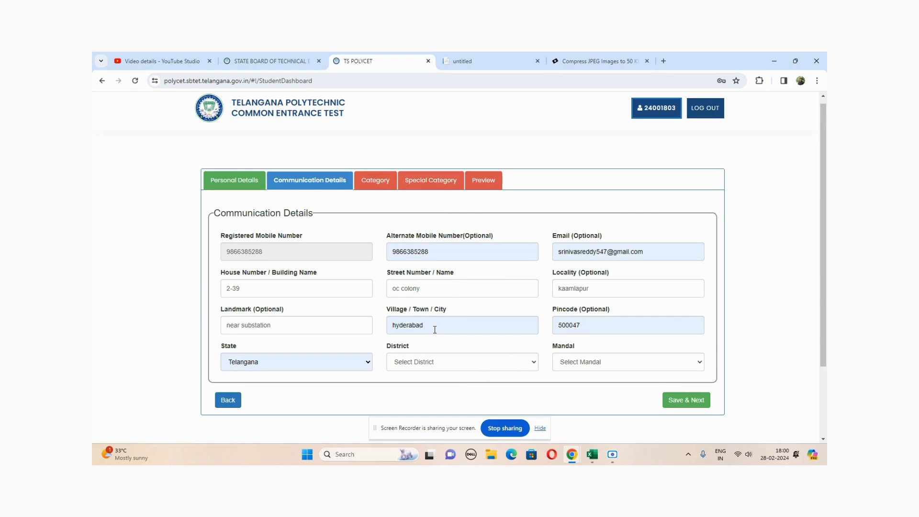
# - Choose the district and mandal, then save the communication details
pyautogui.click(415, 361)
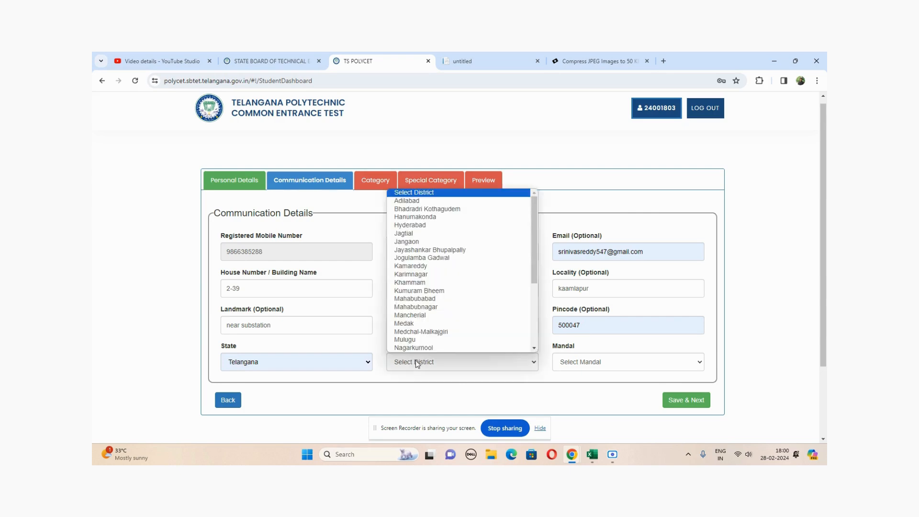
pyautogui.click(429, 218)
pyautogui.click(597, 358)
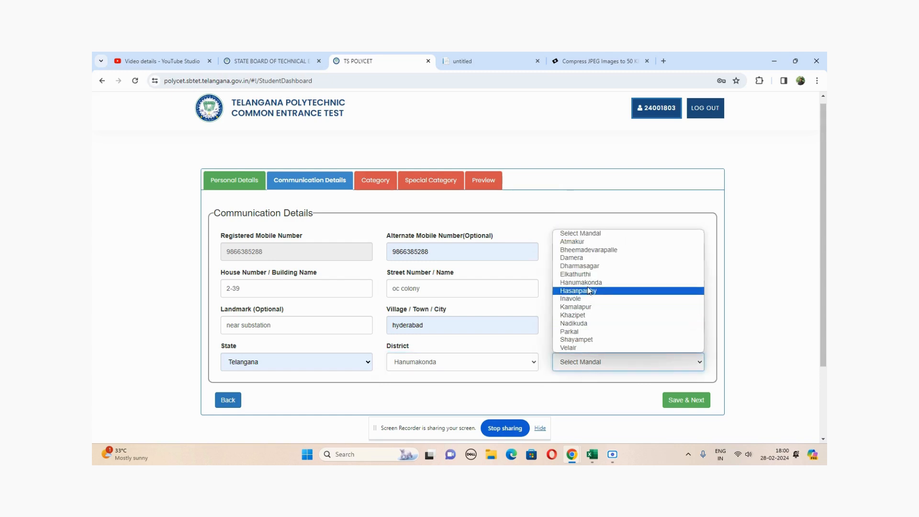
pyautogui.click(589, 291)
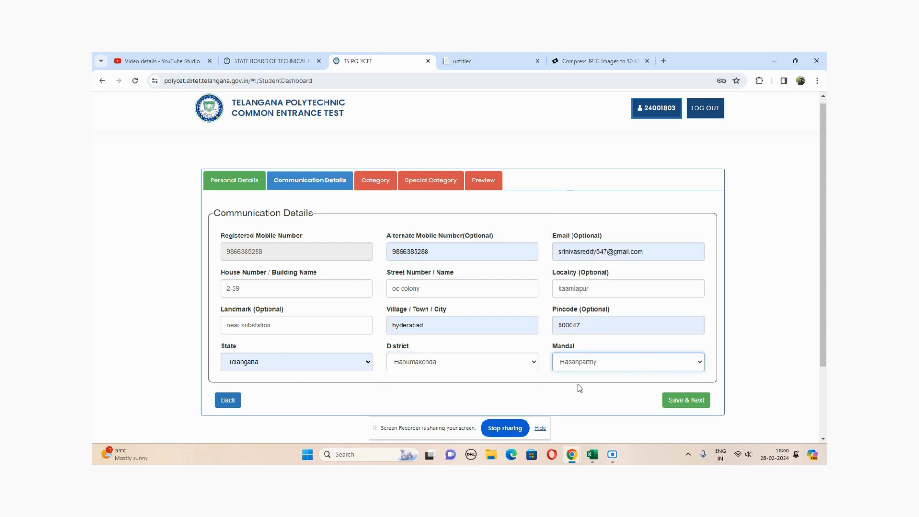
pyautogui.click(686, 401)
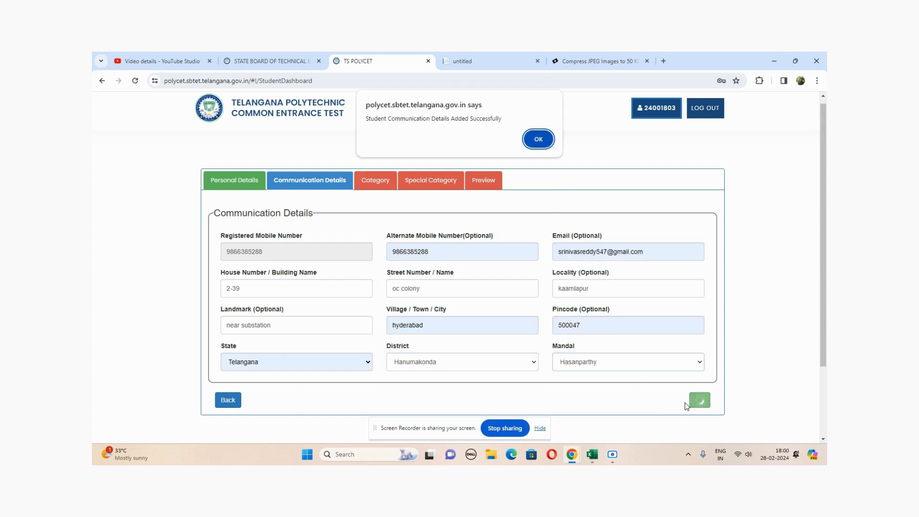
pyautogui.click(531, 139)
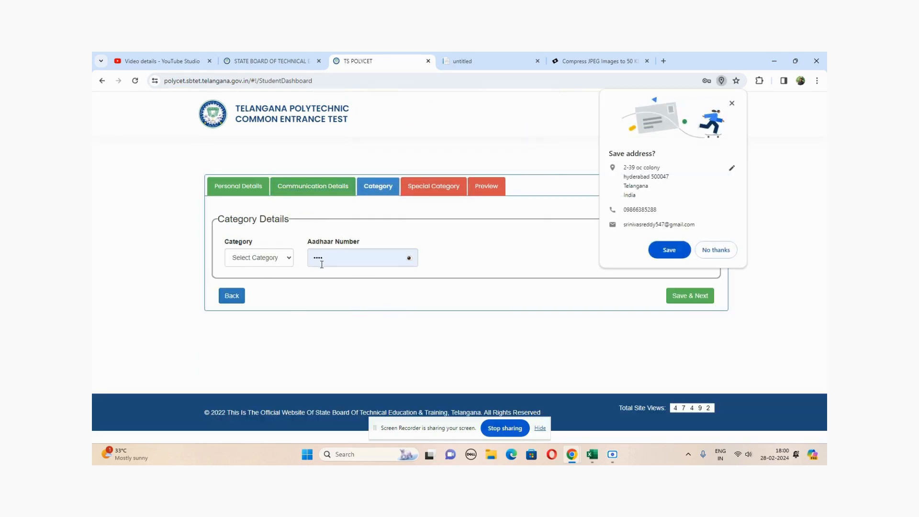
# - Choose the OC category and enter the Aadhaar number
pyautogui.click(279, 262)
pyautogui.click(258, 279)
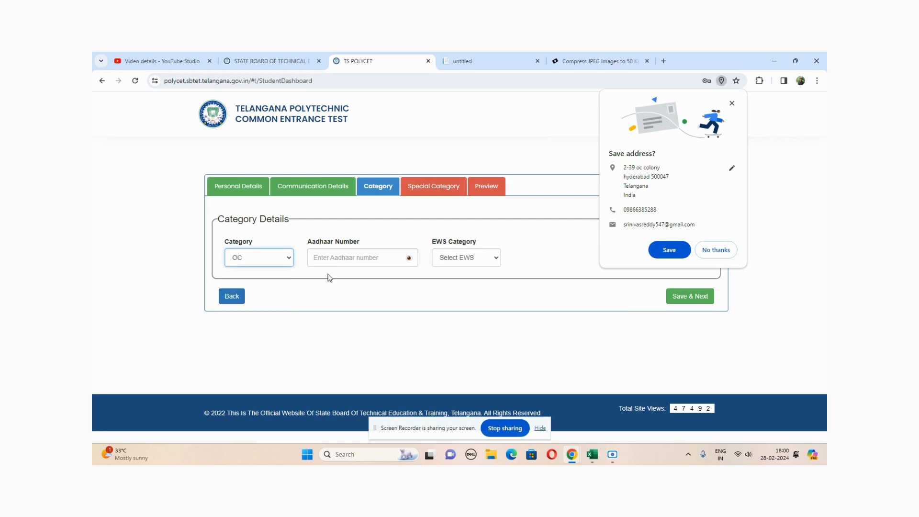
pyautogui.click(368, 263)
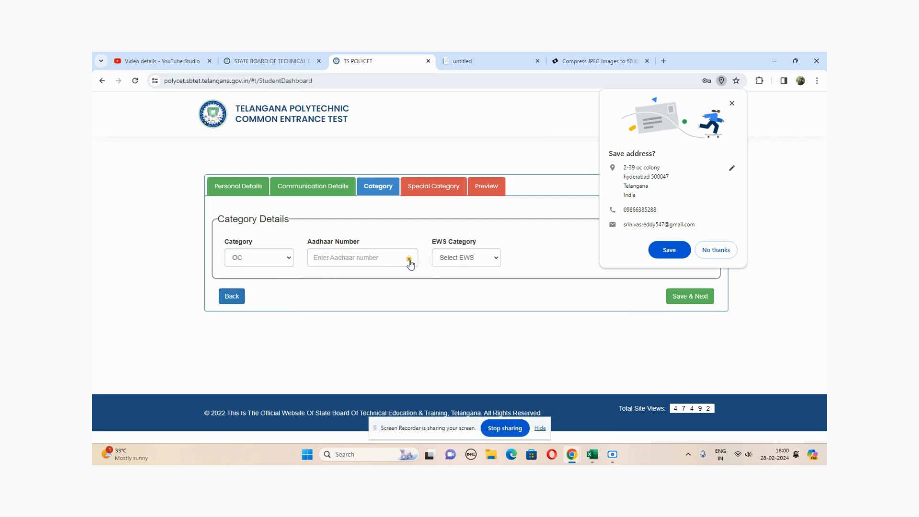
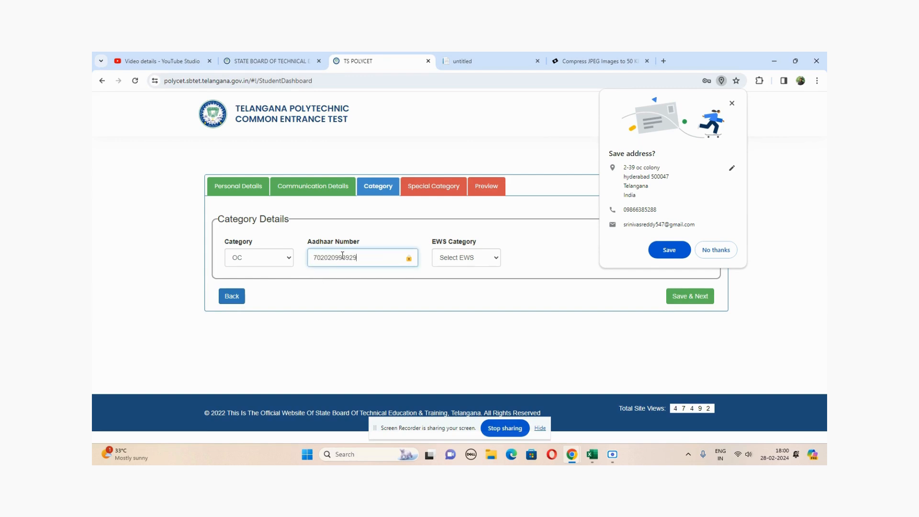
pyautogui.press('Tab')
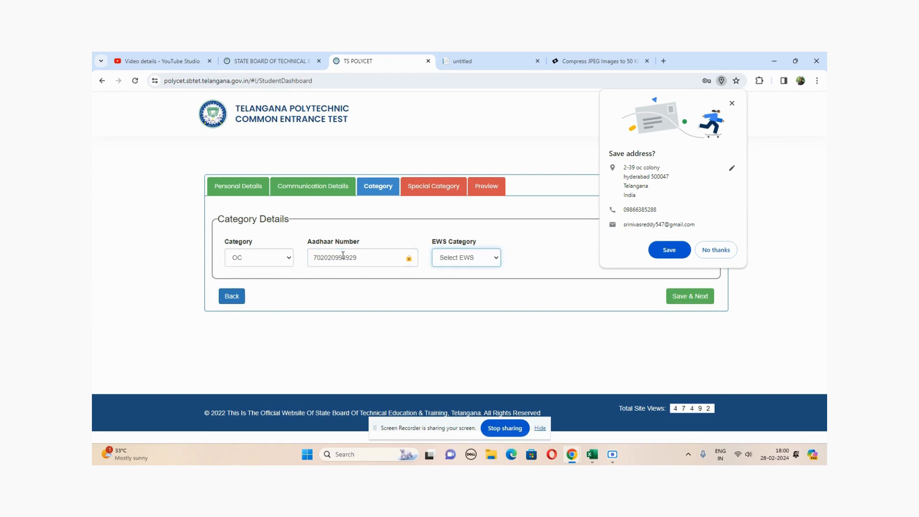
# - Set EWS Category to No and save the category details
pyautogui.click(445, 257)
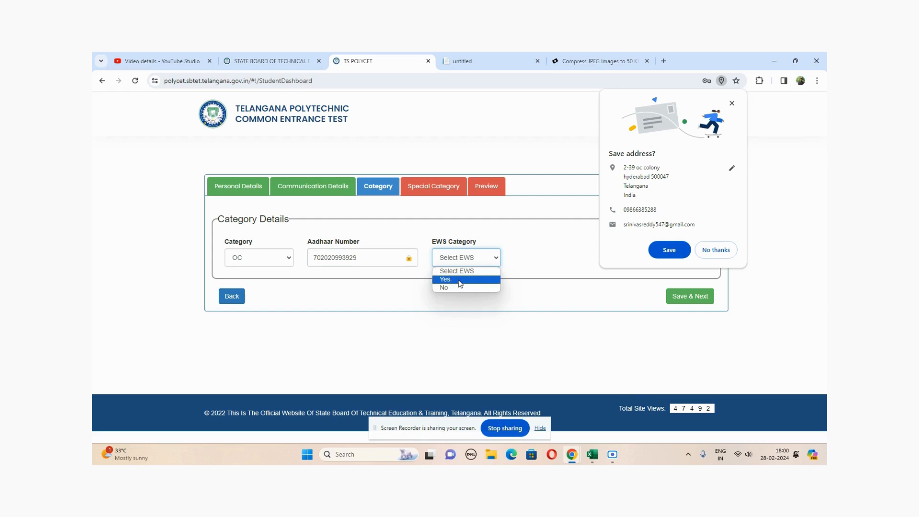
pyautogui.click(548, 144)
pyautogui.click(710, 247)
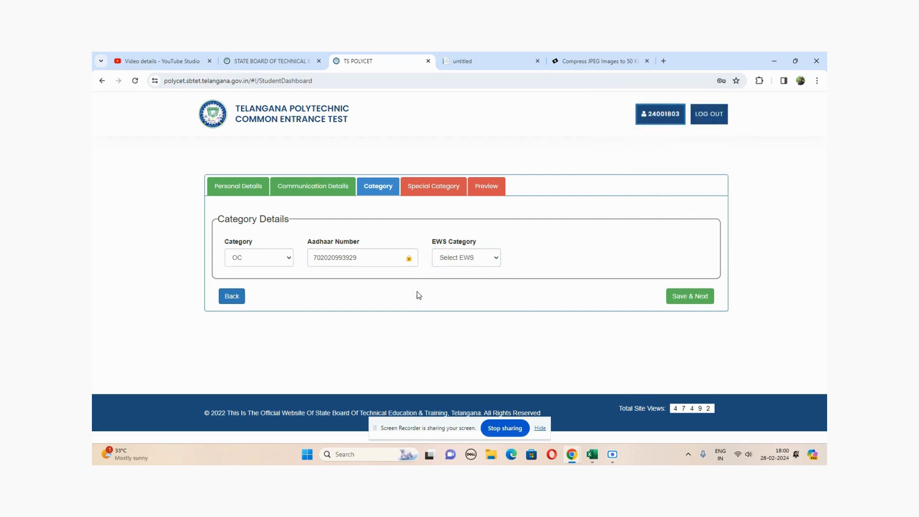
pyautogui.click(461, 258)
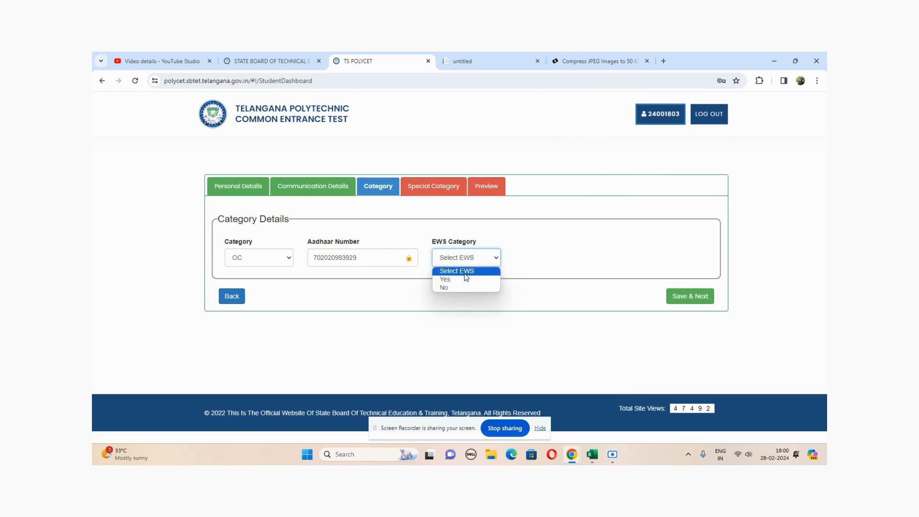
pyautogui.click(455, 282)
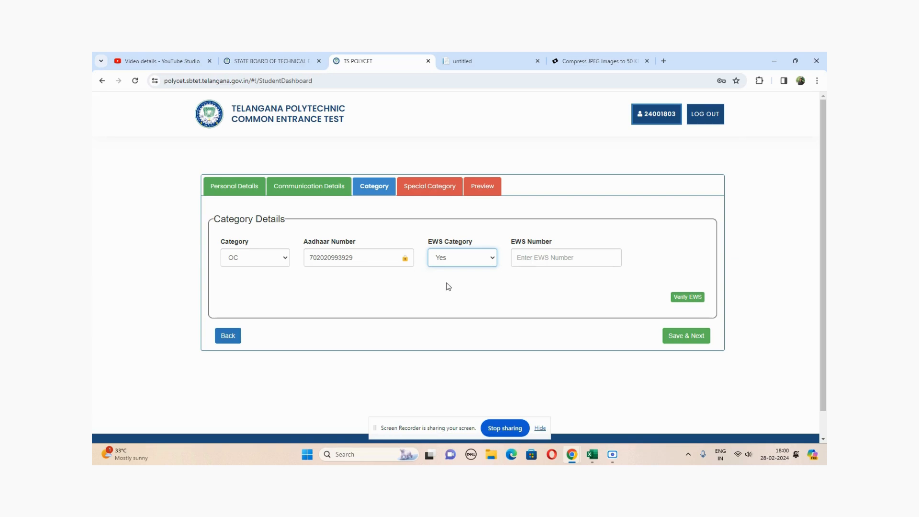
pyautogui.click(477, 259)
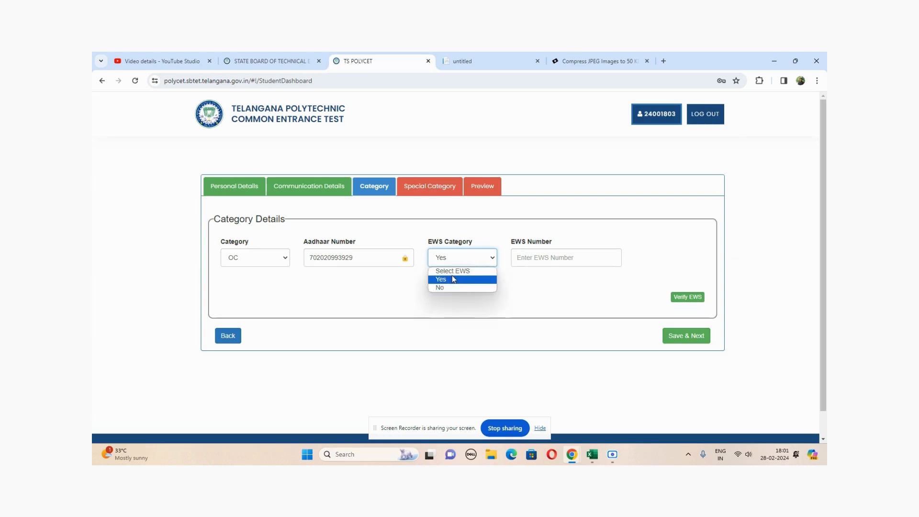
pyautogui.click(540, 261)
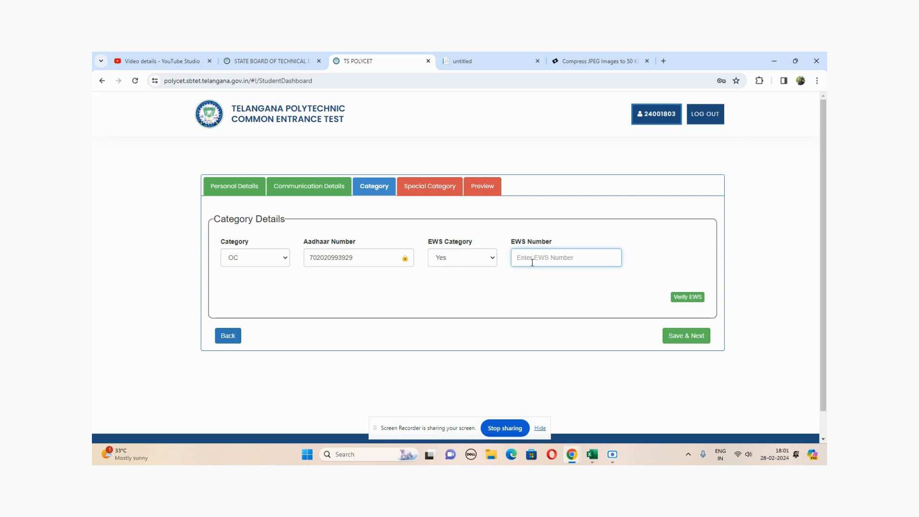
pyautogui.click(457, 262)
pyautogui.click(445, 288)
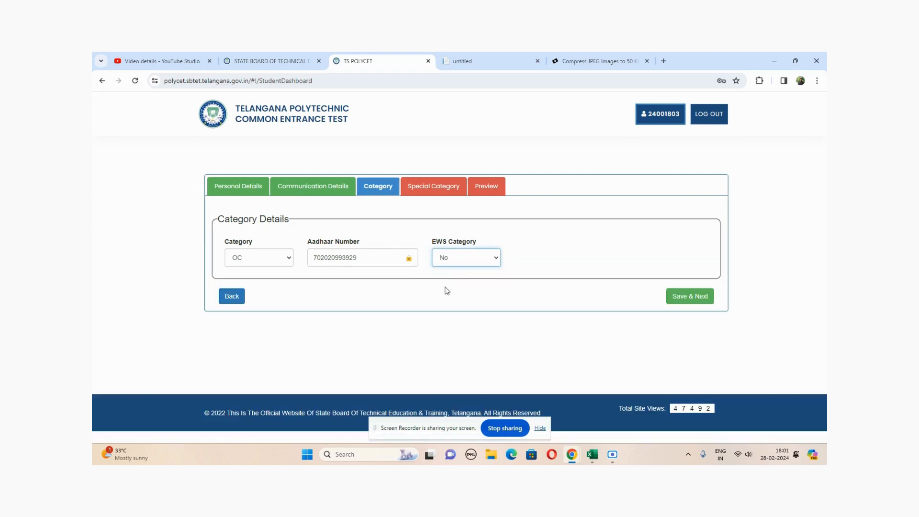
pyautogui.click(459, 259)
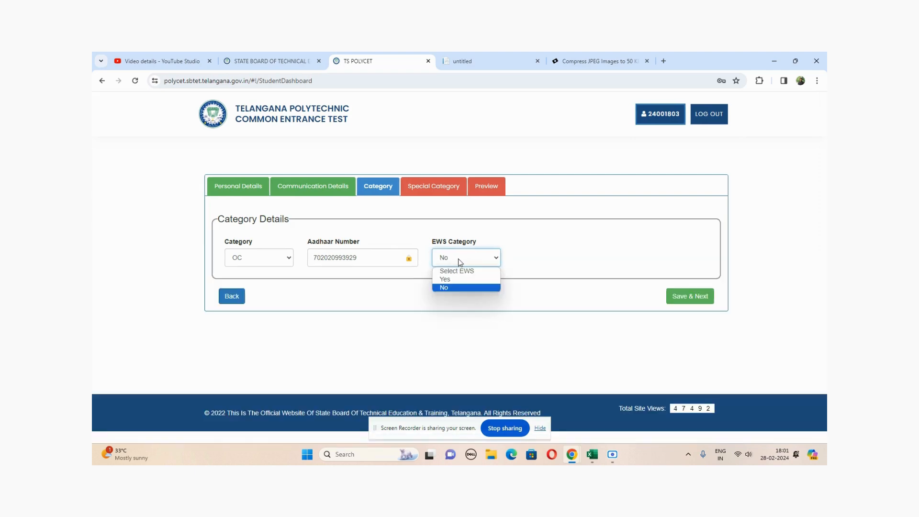
pyautogui.click(592, 224)
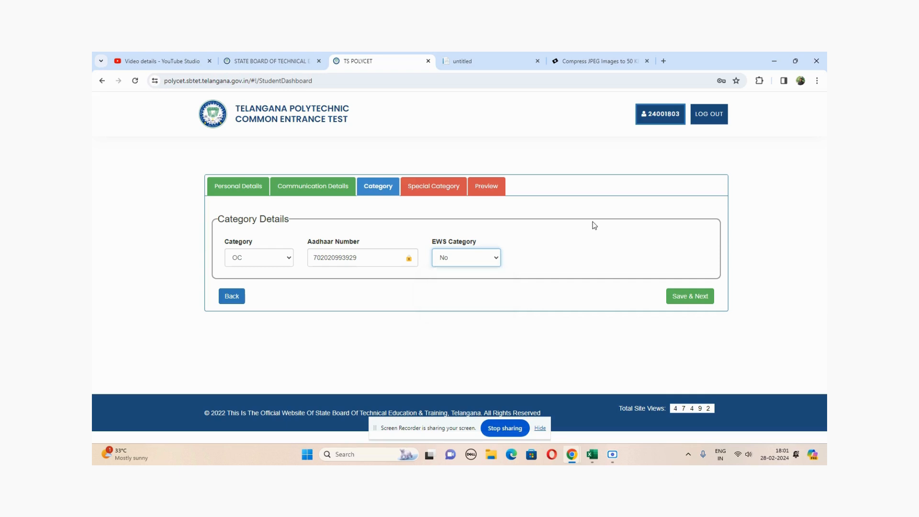
pyautogui.click(685, 302)
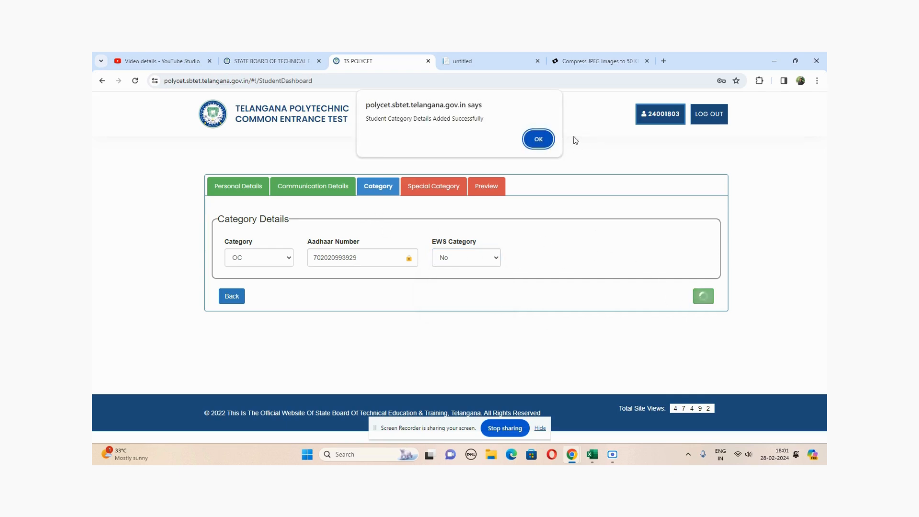
# - Return to the Category step, try BC_D, then switch the category back to OC
pyautogui.click(538, 138)
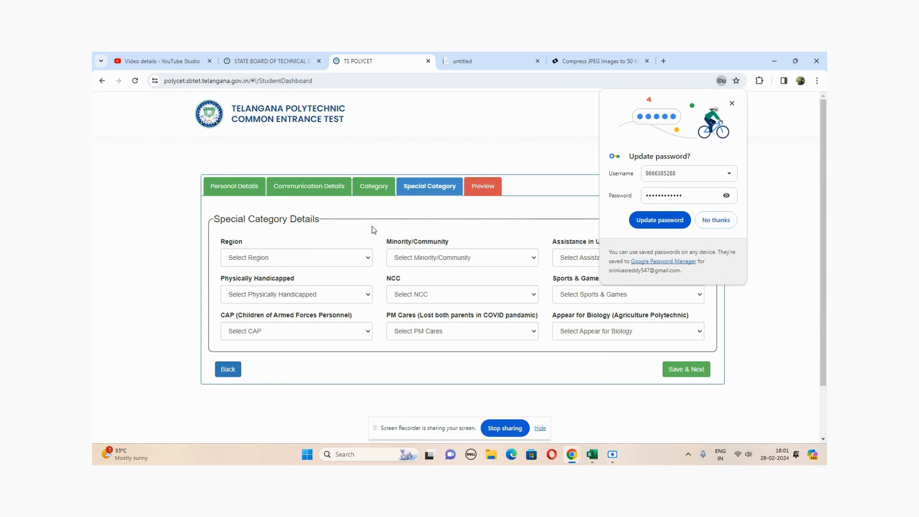
pyautogui.click(376, 190)
pyautogui.click(245, 261)
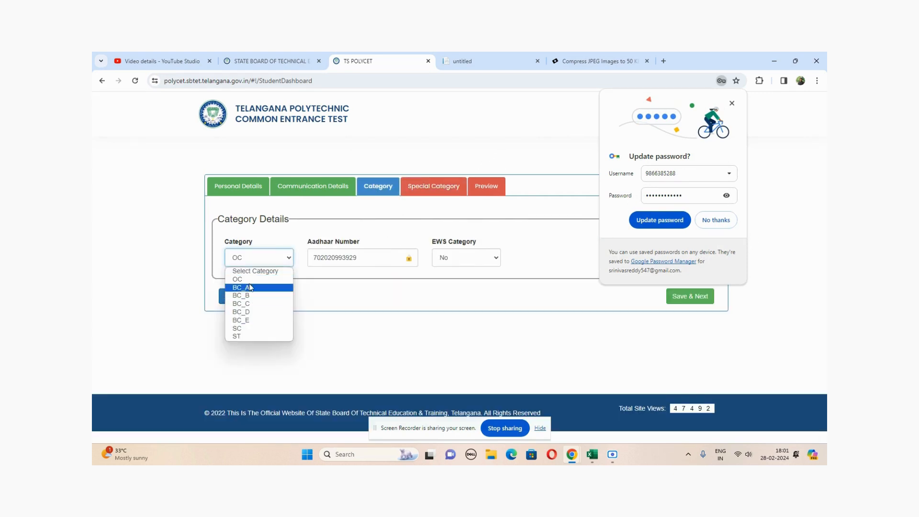
pyautogui.click(244, 312)
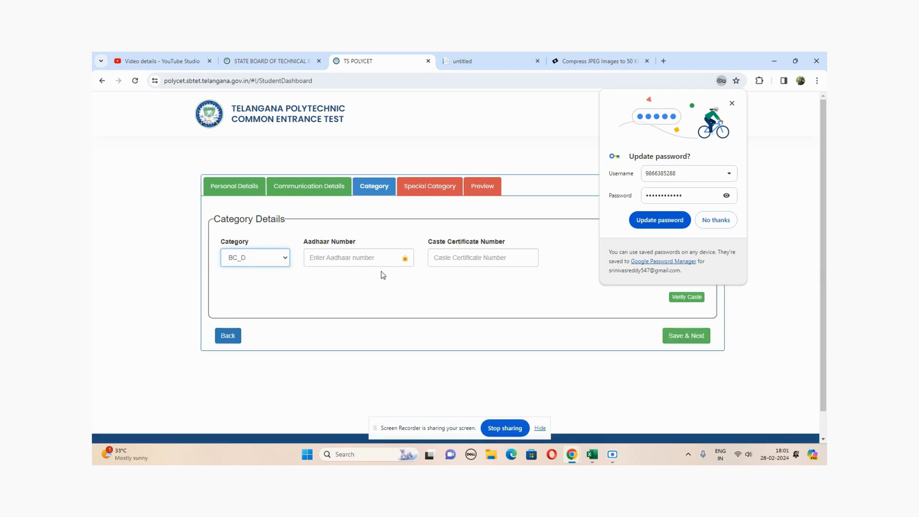
pyautogui.click(478, 258)
pyautogui.click(274, 263)
pyautogui.click(249, 279)
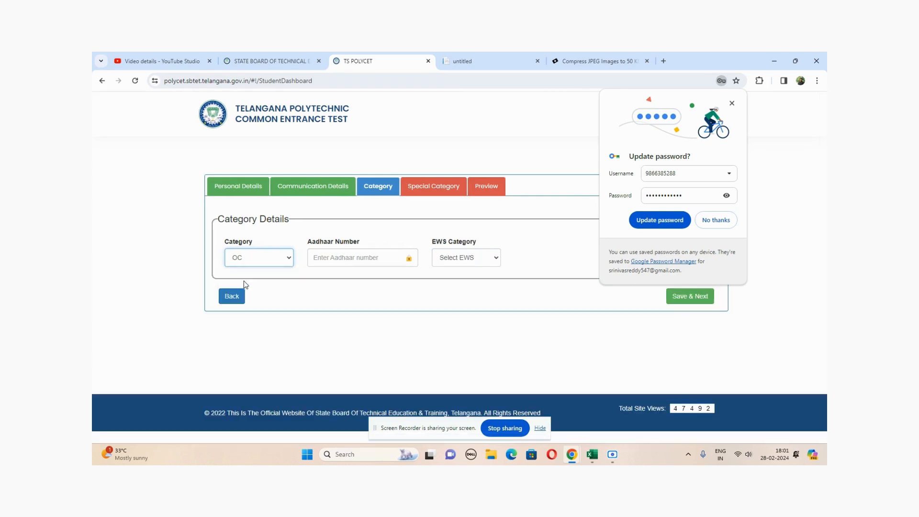
pyautogui.click(297, 292)
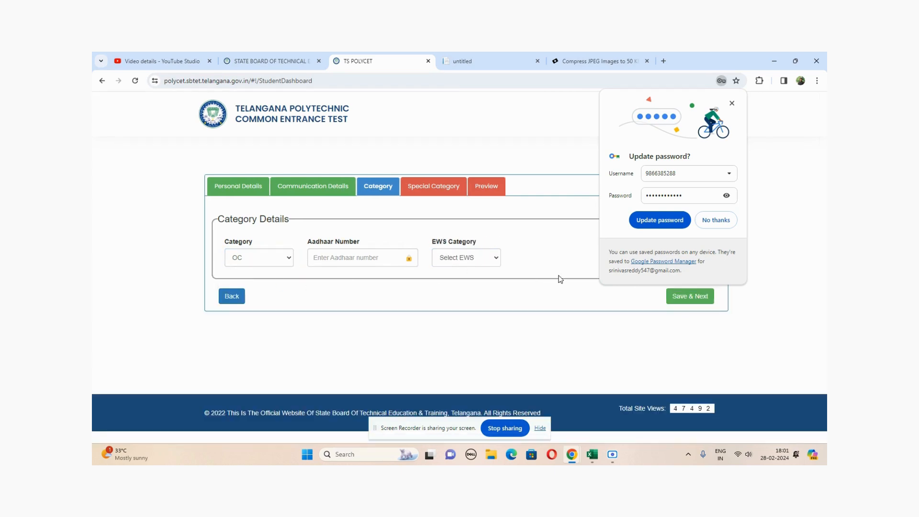
pyautogui.click(720, 222)
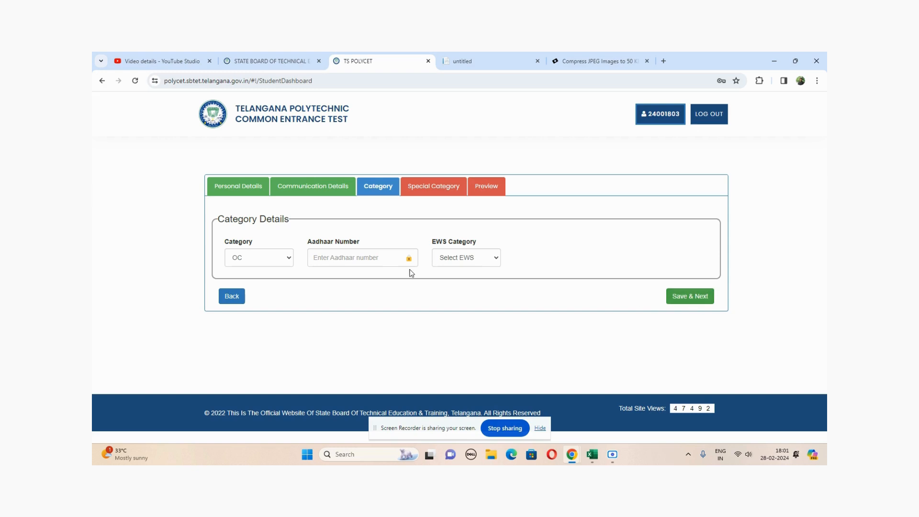
# - Keep OC, set EWS to No, re-enter the Aadhaar number, and save
pyautogui.click(253, 259)
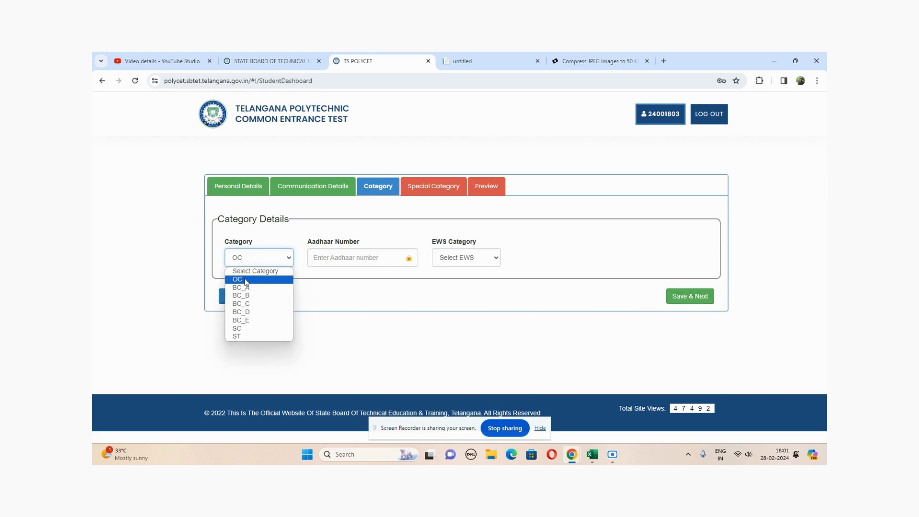
pyautogui.click(470, 260)
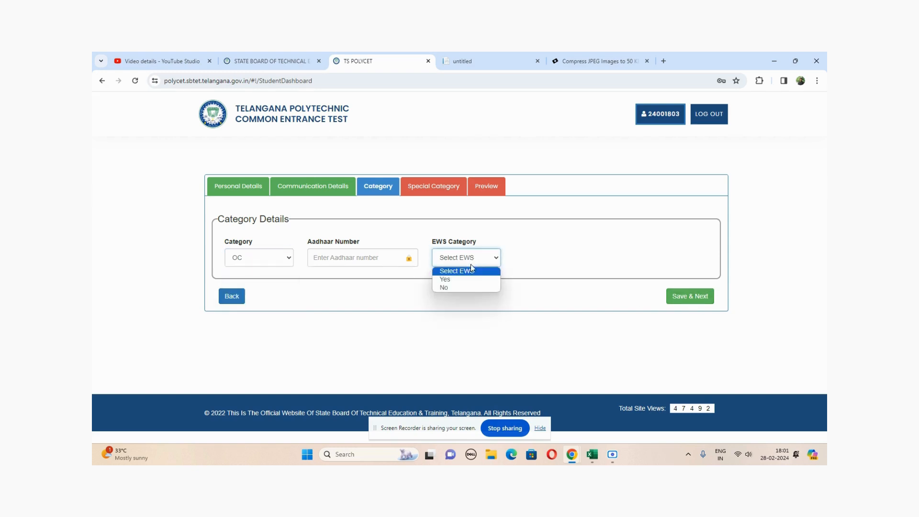
pyautogui.click(450, 288)
pyautogui.click(364, 262)
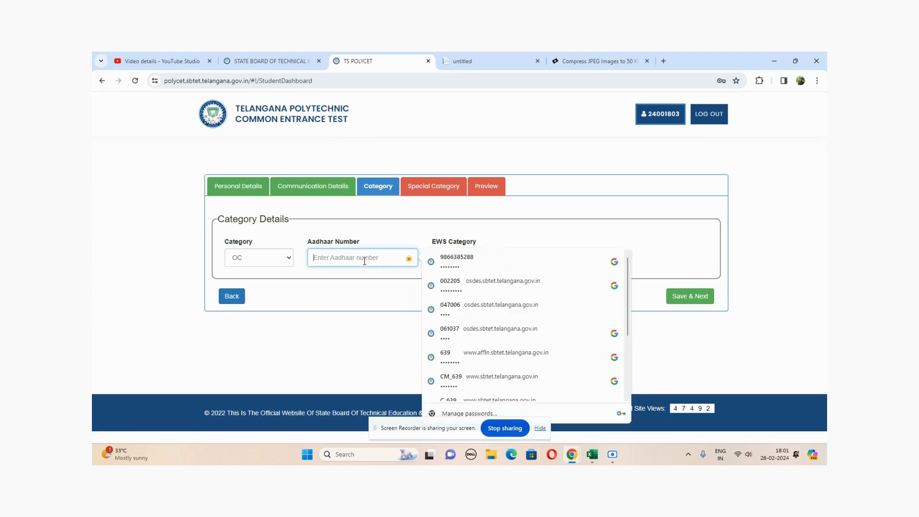
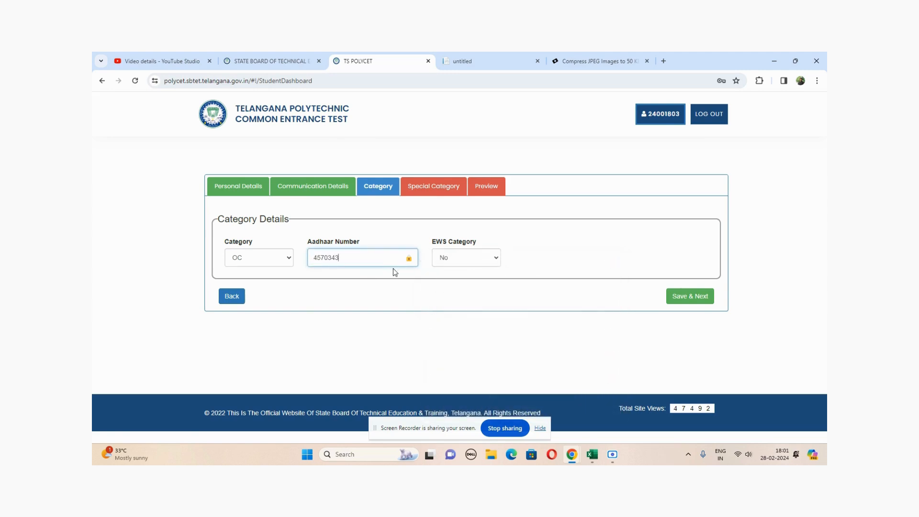
pyautogui.click(695, 299)
# - Continue to Special Category Details, decline Chrome's password offer, and choose OU as the Region
pyautogui.click(538, 139)
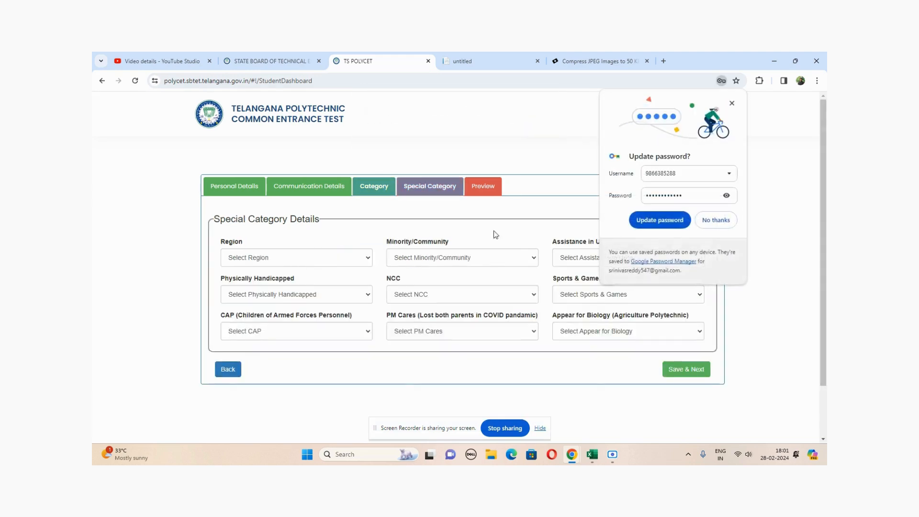
pyautogui.click(716, 222)
pyautogui.click(282, 254)
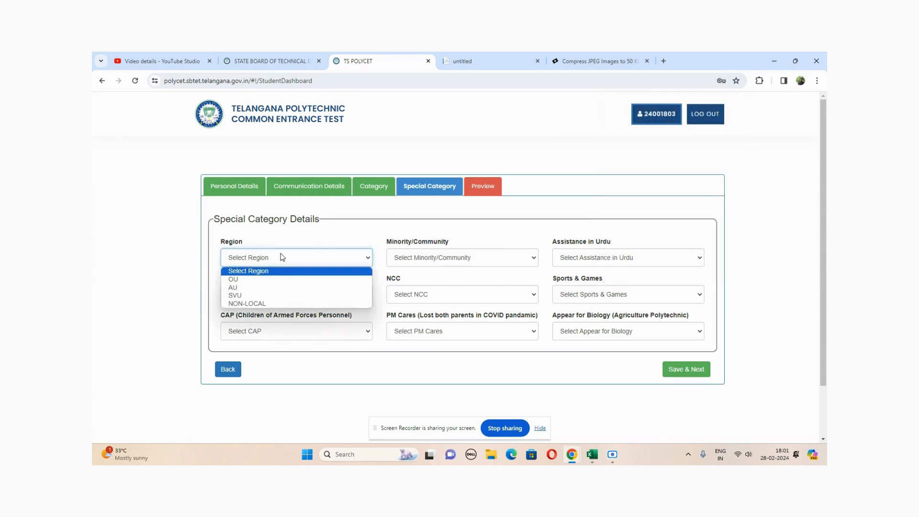
pyautogui.click(383, 216)
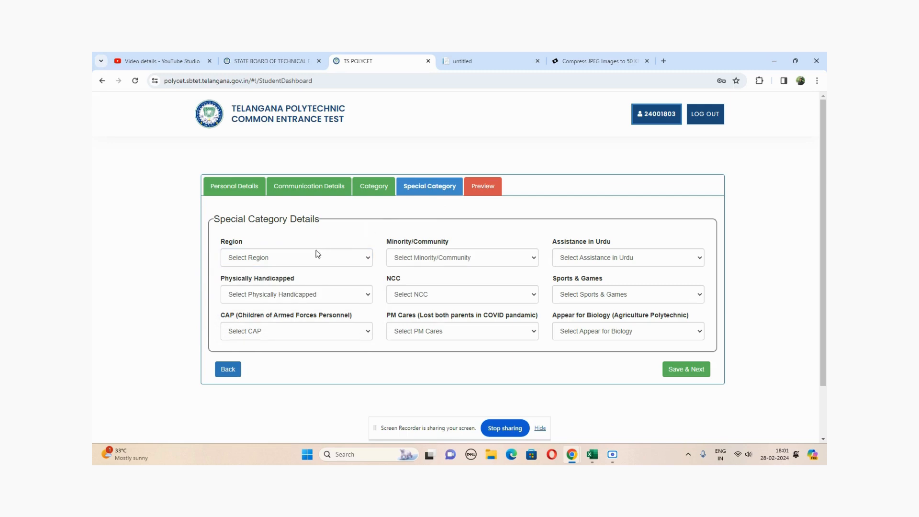
pyautogui.click(316, 254)
pyautogui.click(262, 241)
pyautogui.click(258, 263)
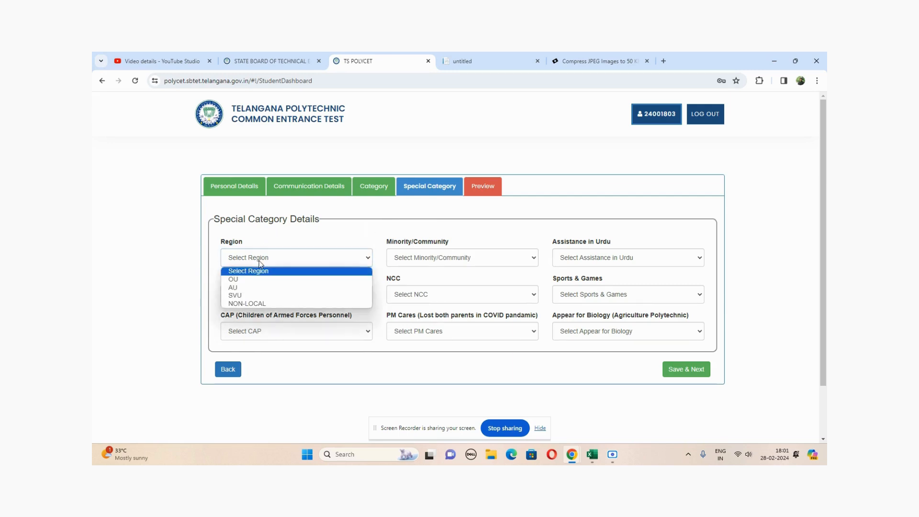
pyautogui.click(251, 304)
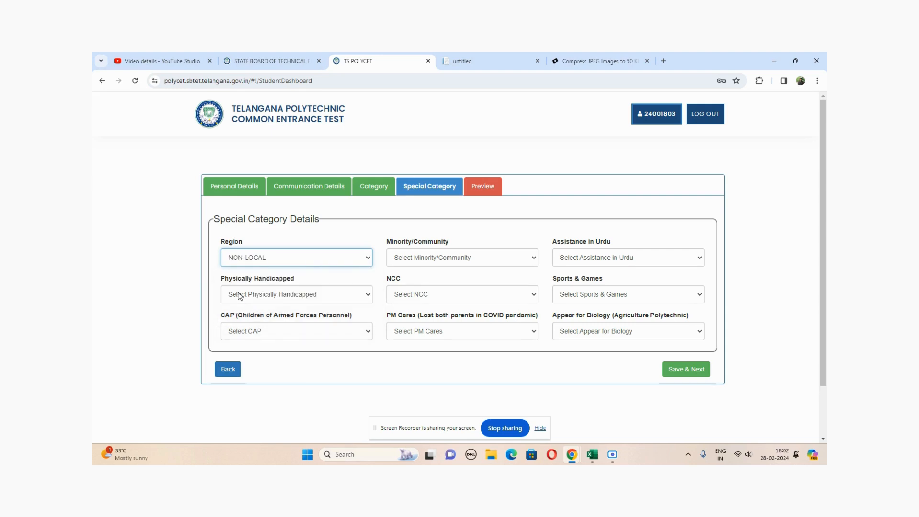
pyautogui.click(309, 264)
pyautogui.click(262, 280)
pyautogui.click(413, 257)
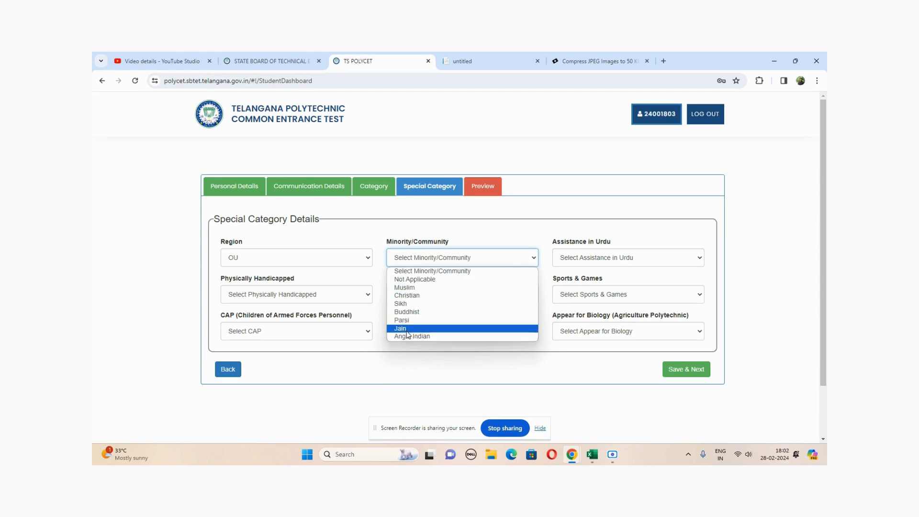
# - Set Minority/Community to Not Applicable, and Assistance in Urdu and Physically Handicapped to No
pyautogui.click(419, 280)
pyautogui.click(611, 257)
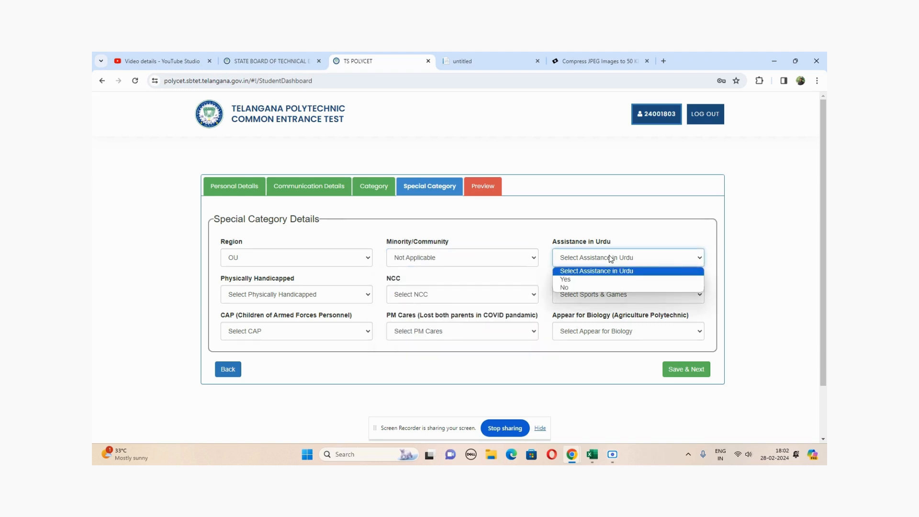
pyautogui.click(565, 289)
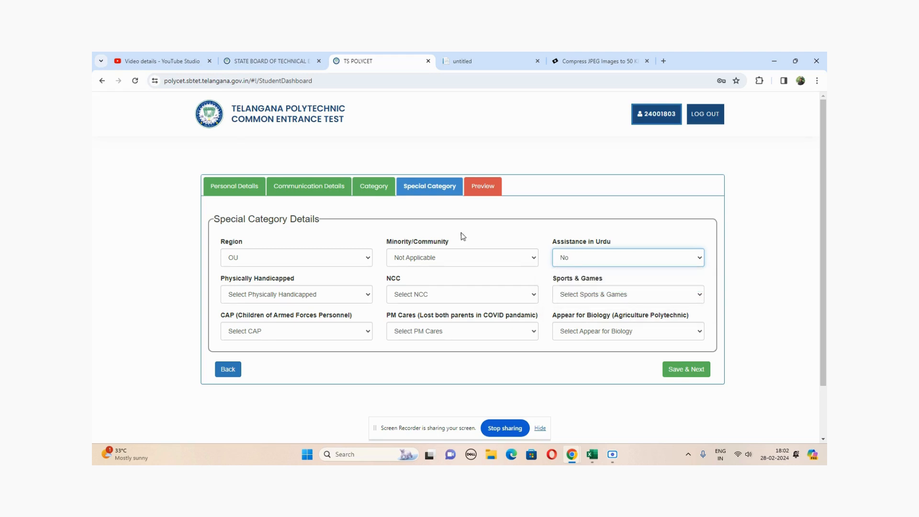
pyautogui.click(258, 296)
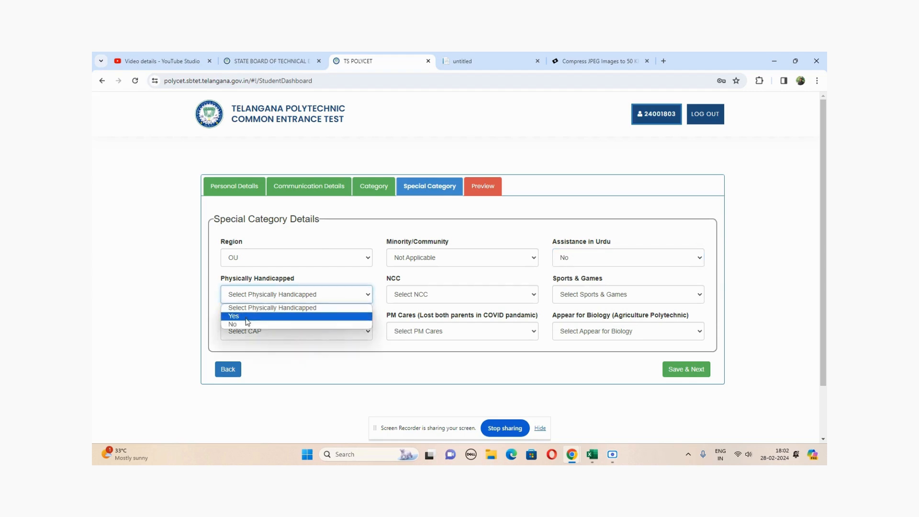
pyautogui.click(246, 317)
pyautogui.click(273, 295)
pyautogui.click(252, 327)
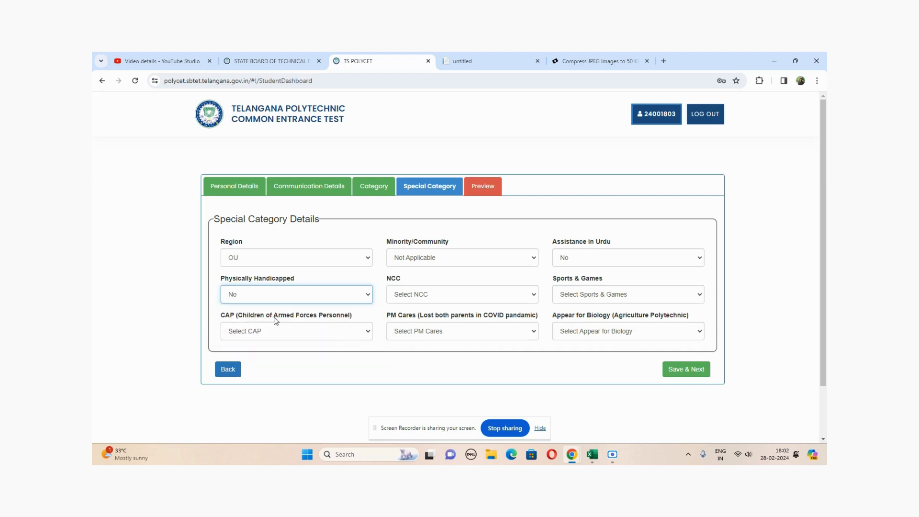
# - Set the NCC field to No
pyautogui.click(412, 295)
pyautogui.click(412, 295)
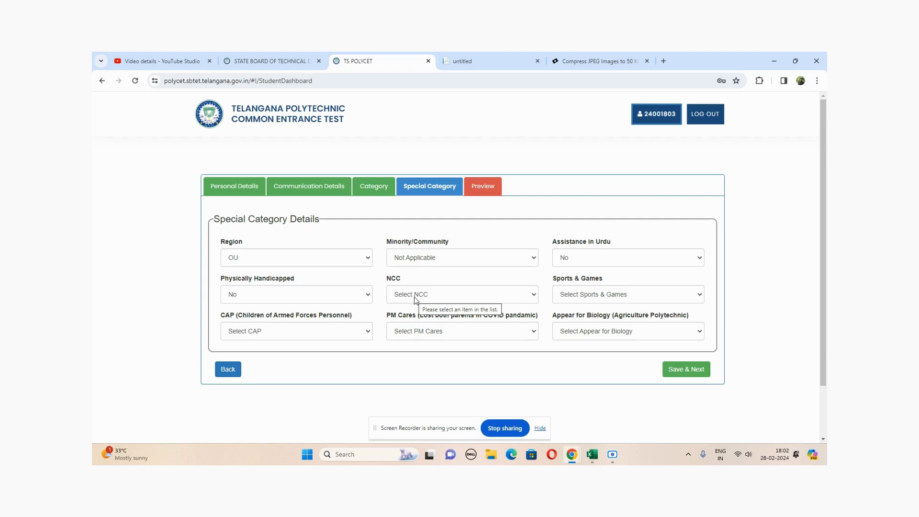
pyautogui.click(416, 295)
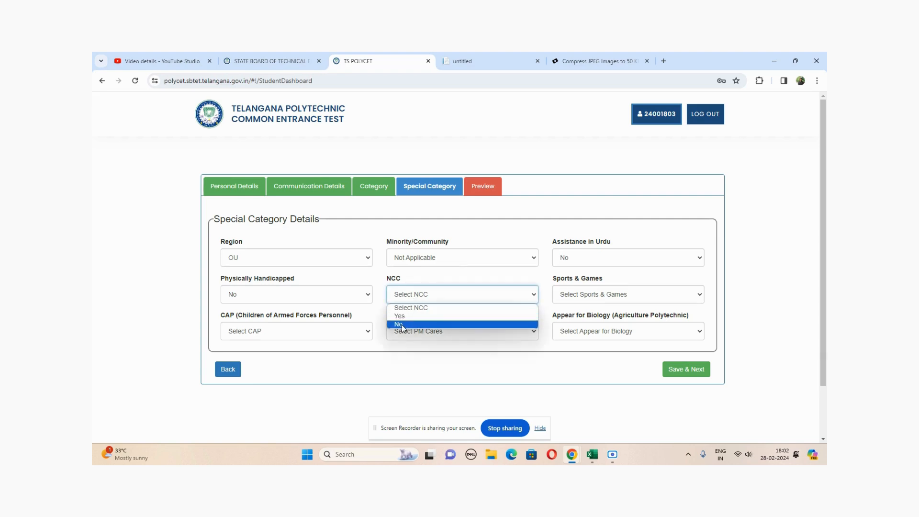
pyautogui.click(402, 325)
pyautogui.click(419, 301)
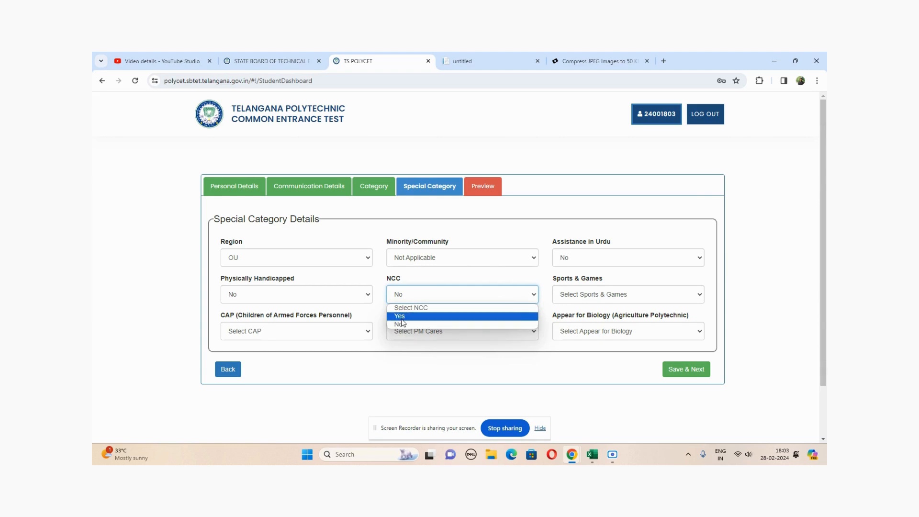
pyautogui.click(399, 324)
pyautogui.click(417, 295)
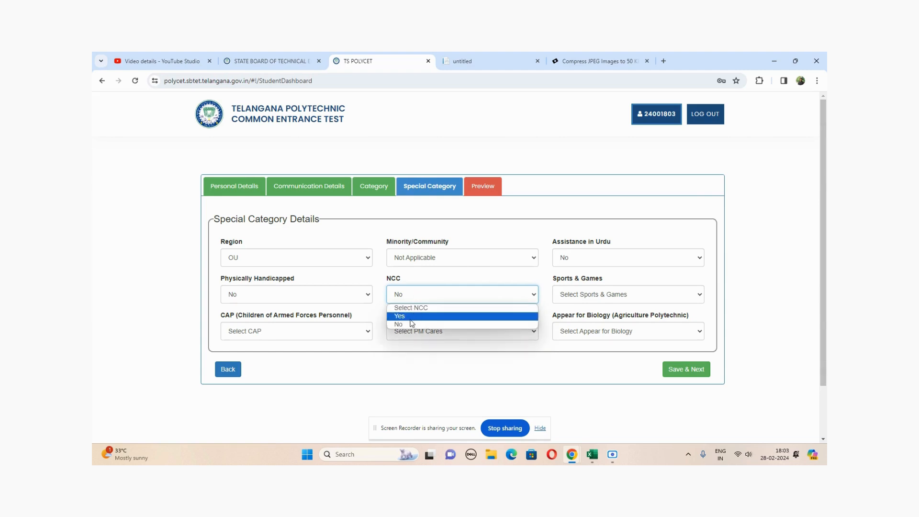
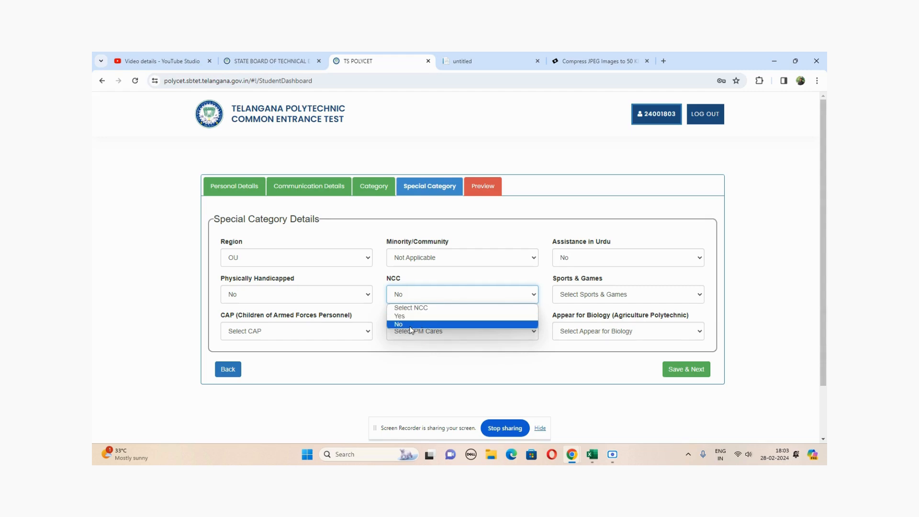
# - Keep NCC as No and answer No for Sports & Games
pyautogui.click(411, 325)
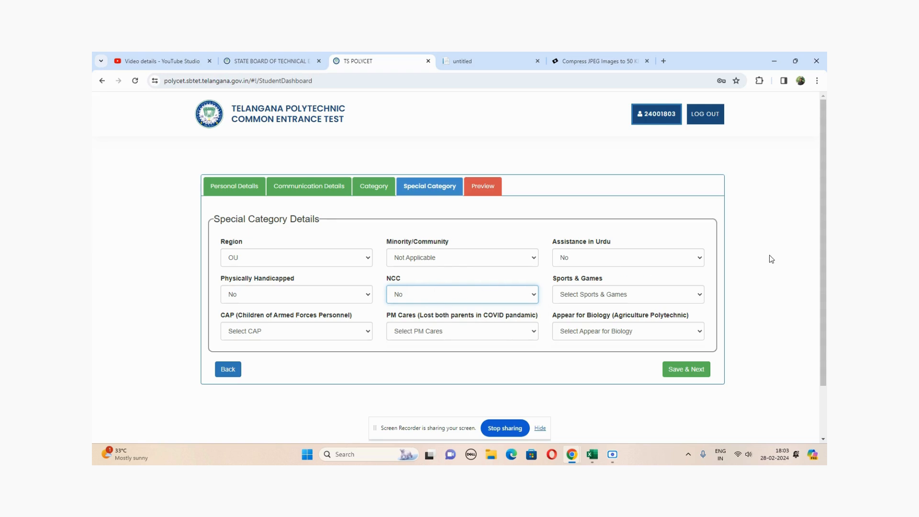
pyautogui.click(765, 270)
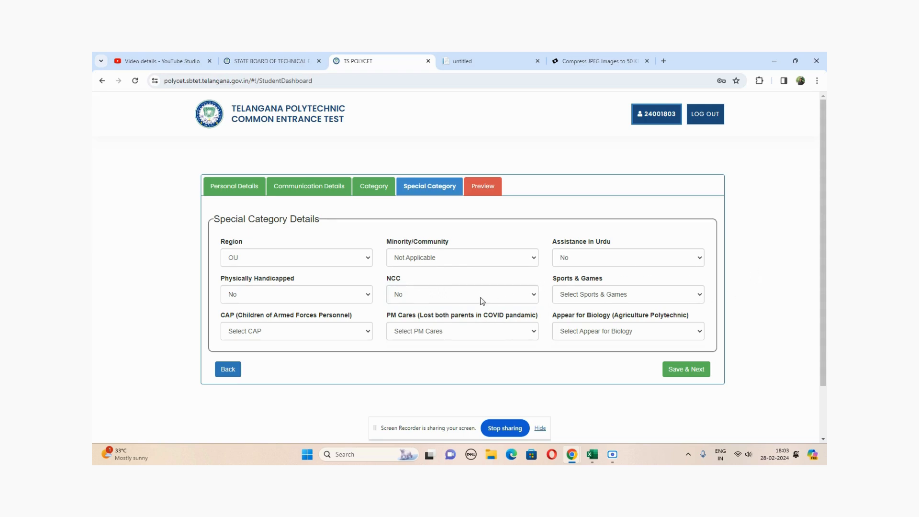
pyautogui.click(572, 297)
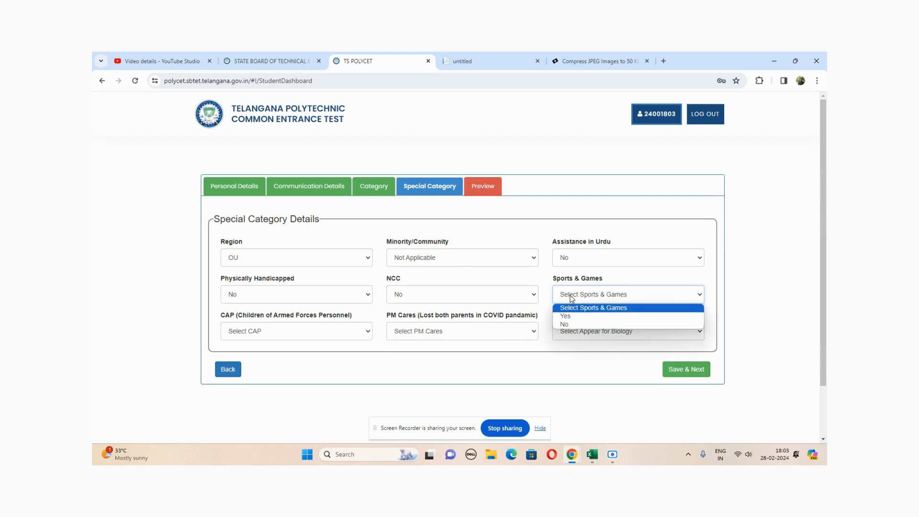
pyautogui.click(564, 324)
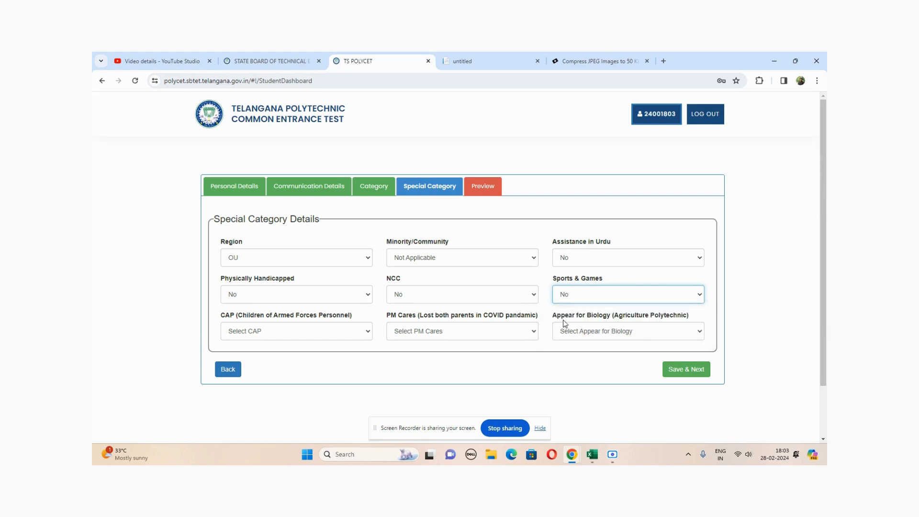
# - Set the CAP dropdown to No
pyautogui.click(246, 333)
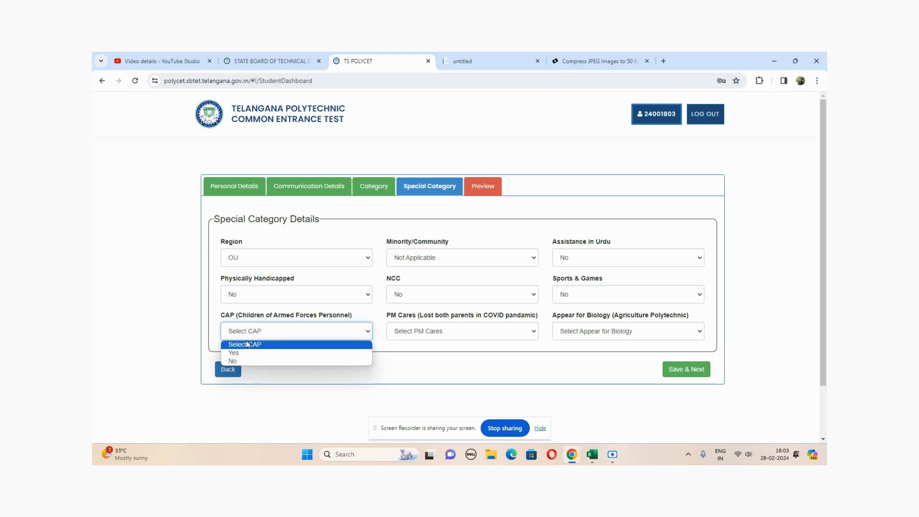
pyautogui.click(171, 319)
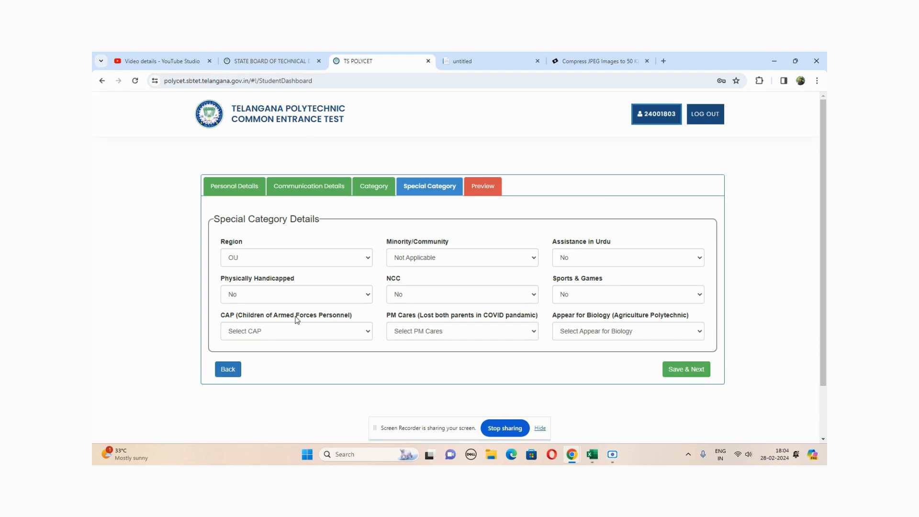
pyautogui.click(254, 331)
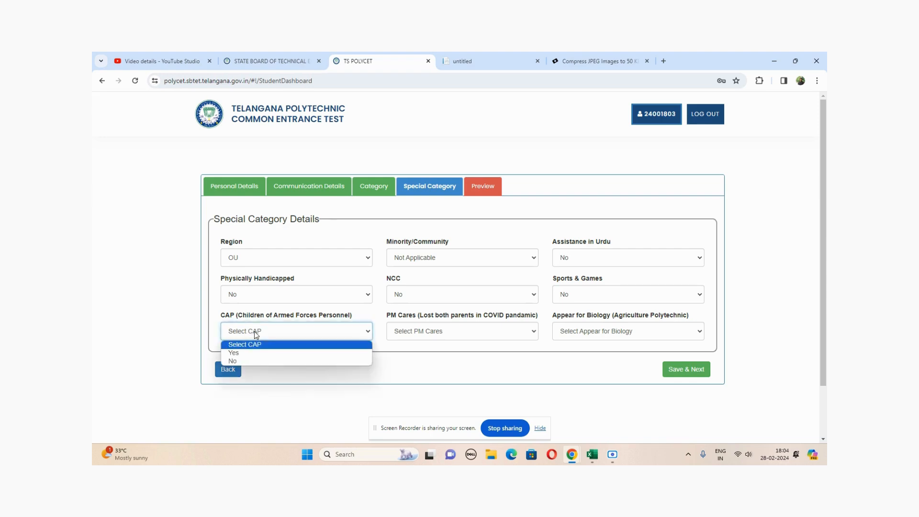
pyautogui.click(231, 362)
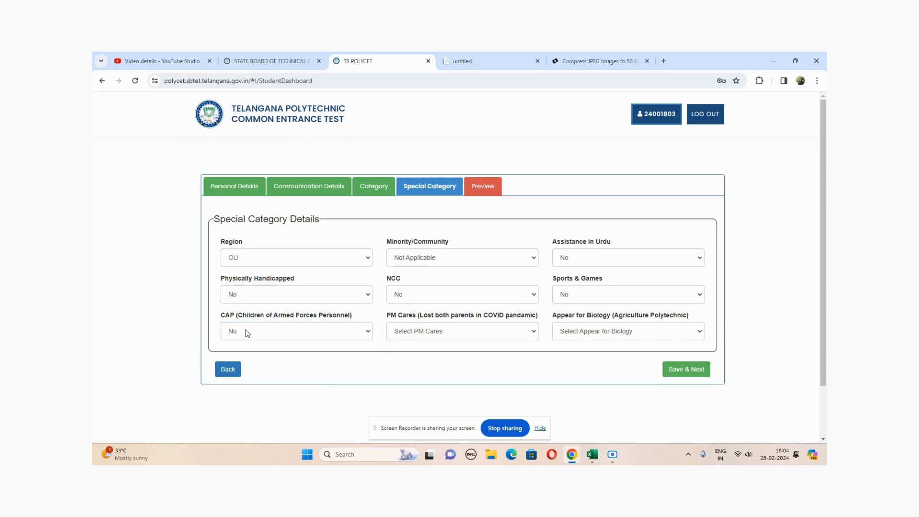
pyautogui.click(246, 332)
pyautogui.click(244, 360)
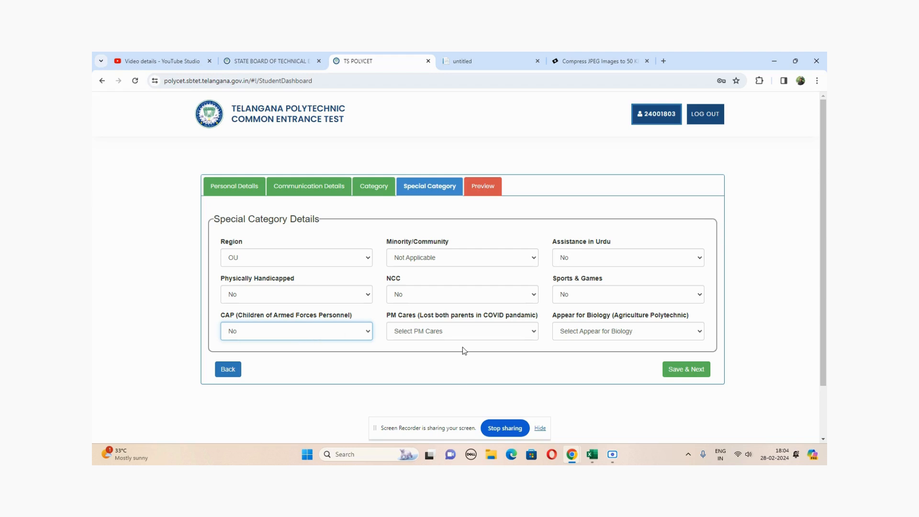
pyautogui.click(414, 335)
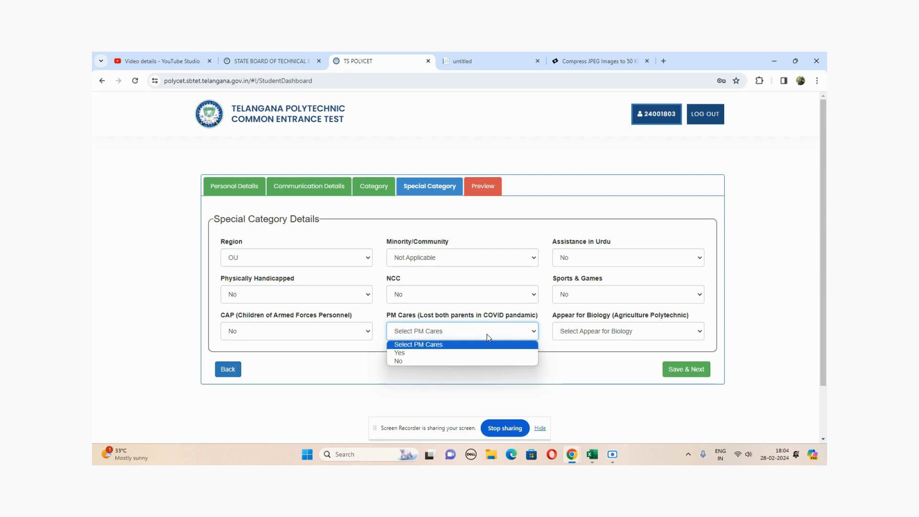
# - Answer Yes for PM Cares and Yes for Appear for Biology
pyautogui.click(408, 354)
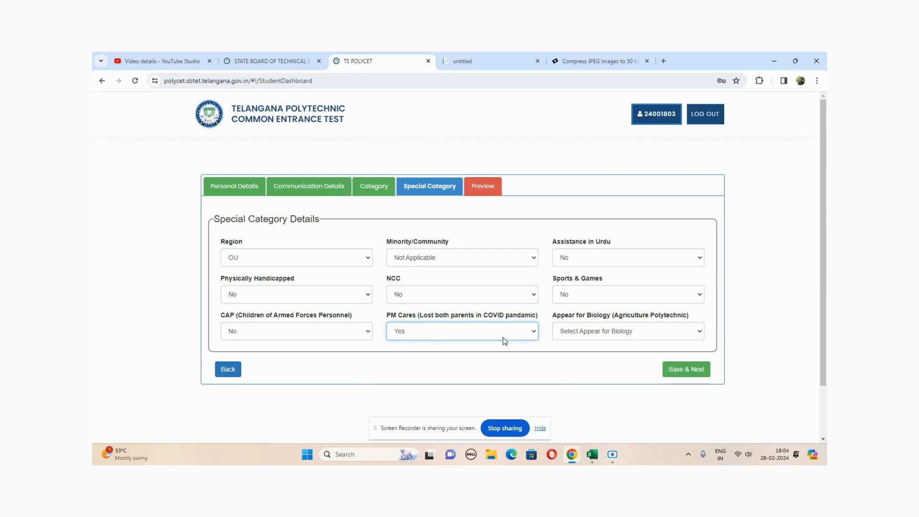
pyautogui.click(450, 365)
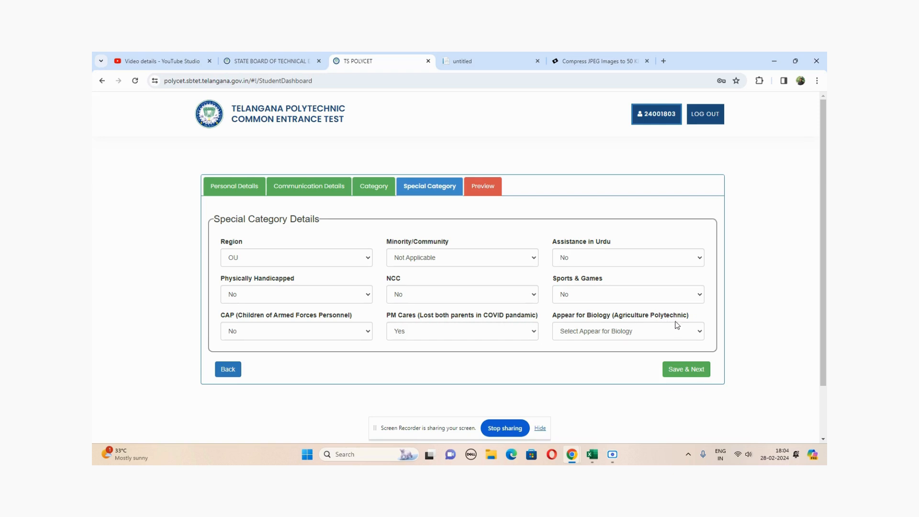
pyautogui.click(584, 333)
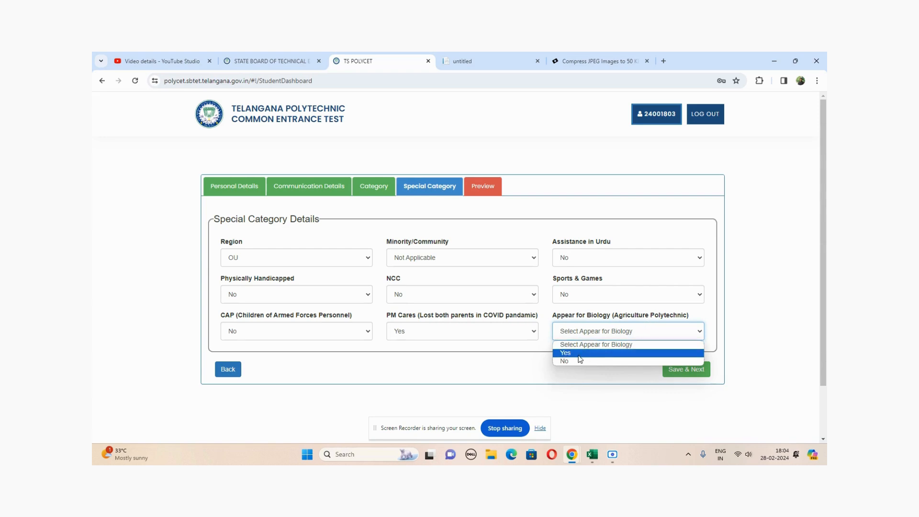
pyautogui.click(699, 318)
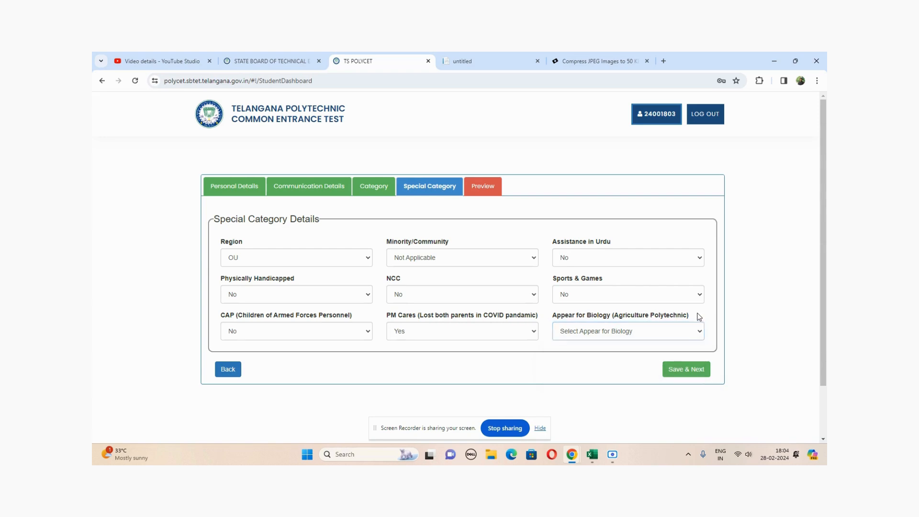
pyautogui.click(575, 335)
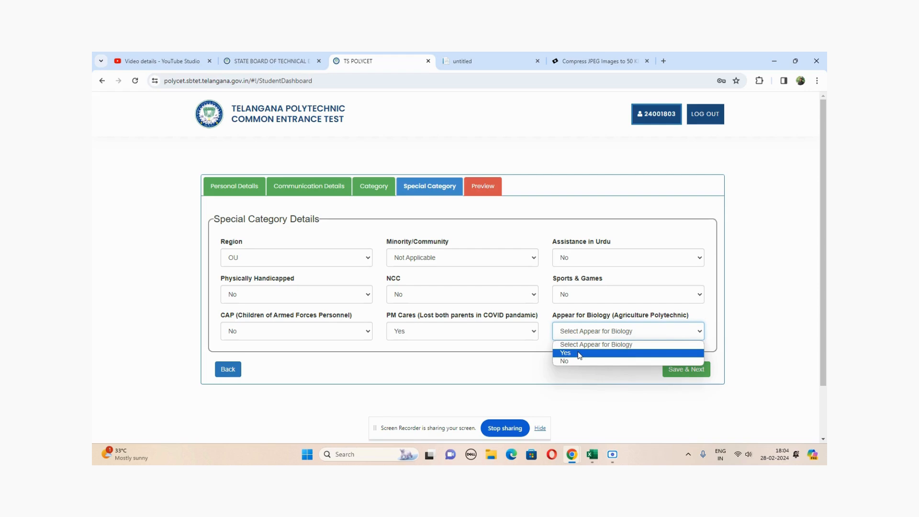
pyautogui.click(596, 320)
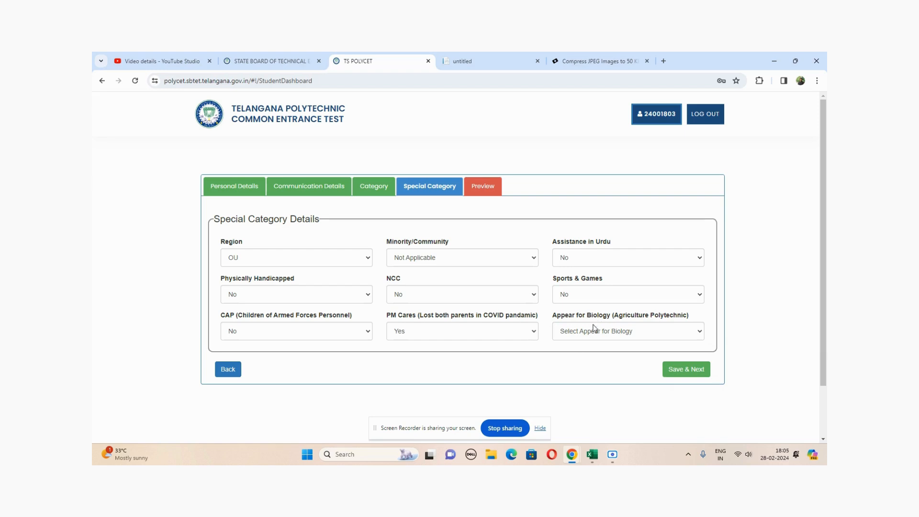
pyautogui.click(584, 333)
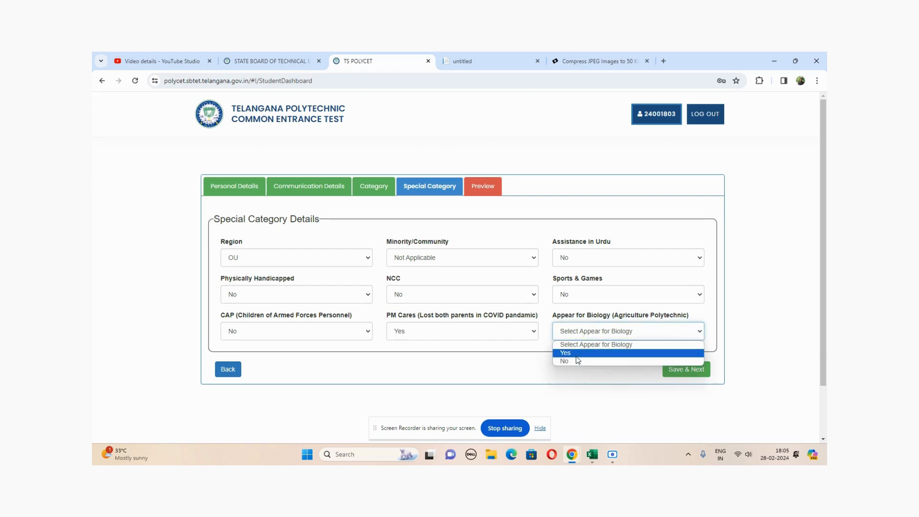
pyautogui.click(578, 354)
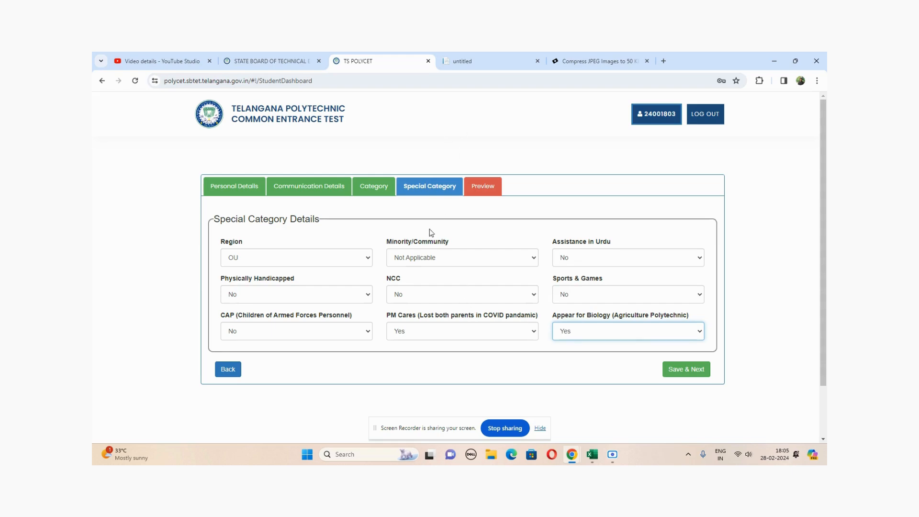
# - Confirm Appear for Biology as Yes and save the special category details
pyautogui.click(573, 367)
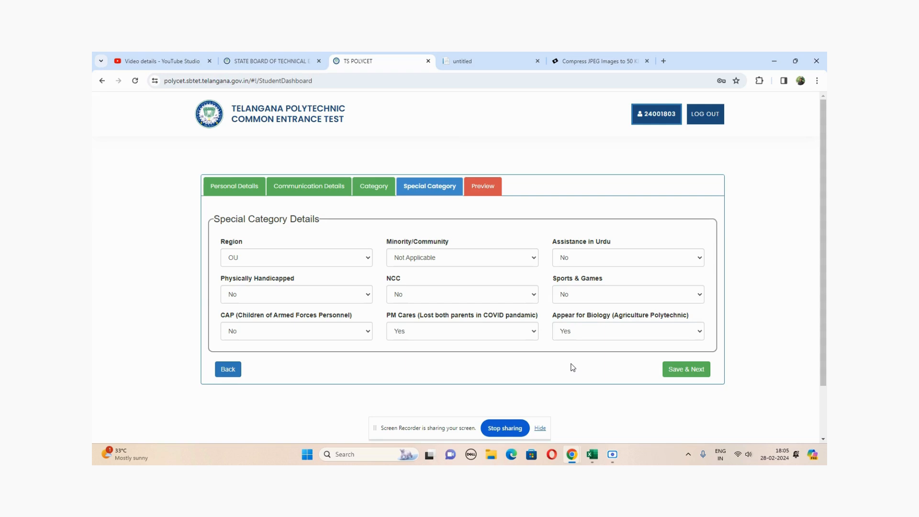
pyautogui.click(581, 335)
pyautogui.click(572, 360)
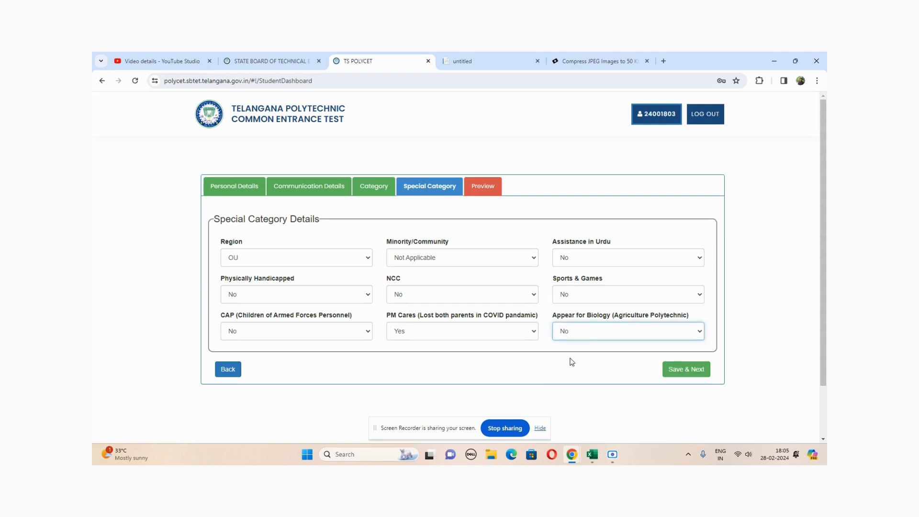
pyautogui.click(589, 337)
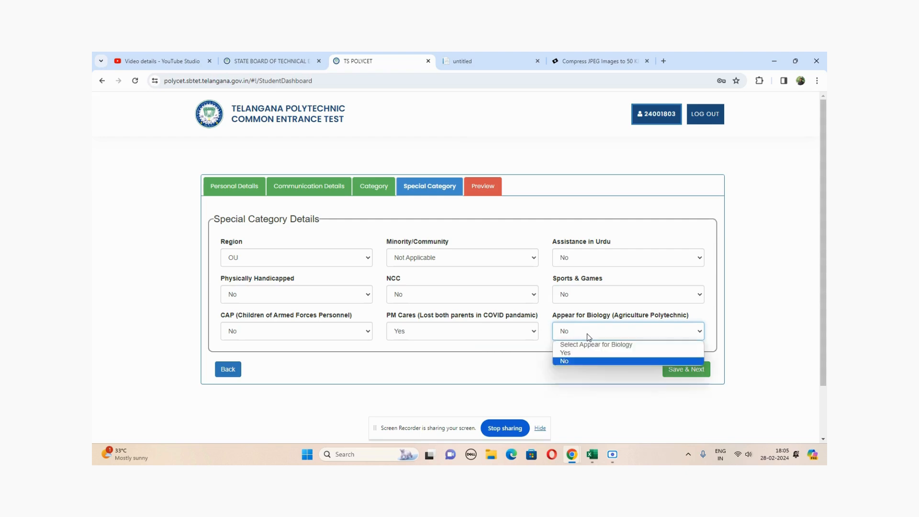
pyautogui.click(568, 353)
pyautogui.click(780, 310)
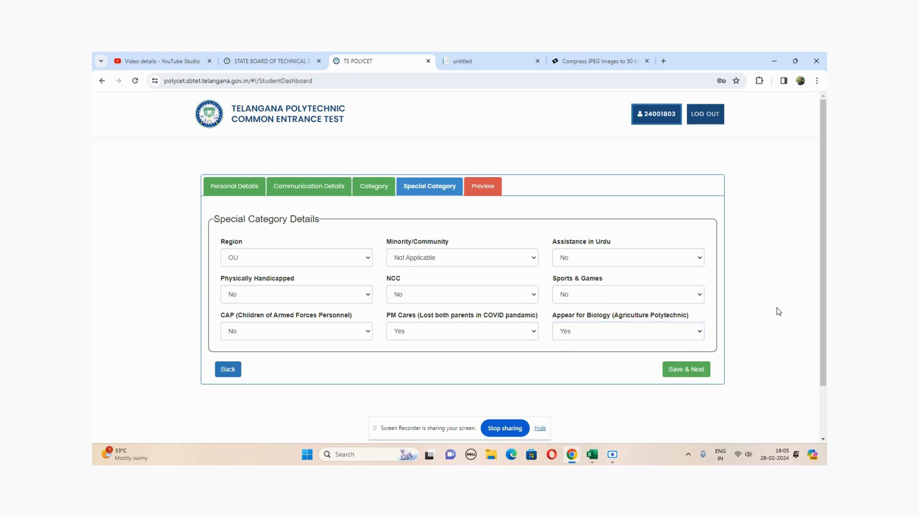
pyautogui.click(680, 371)
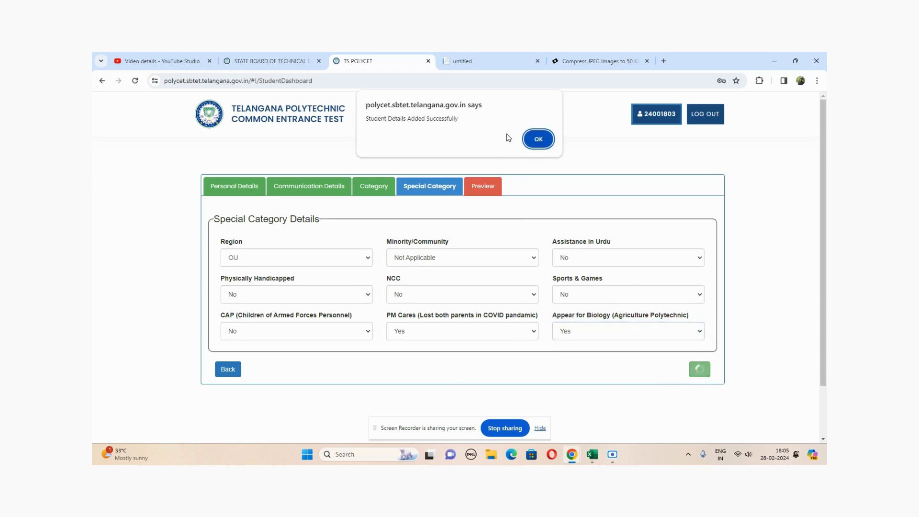
# - Acknowledge the details-saved messages and scroll through the application preview
pyautogui.click(537, 139)
pyautogui.click(537, 138)
pyautogui.scroll(-6, 445, 277)
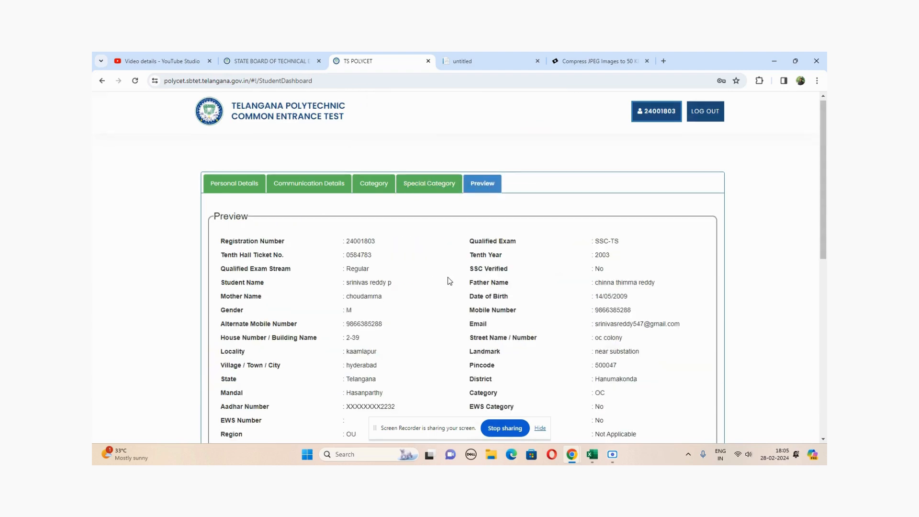
pyautogui.scroll(5, 449, 281)
pyautogui.scroll(1, 450, 282)
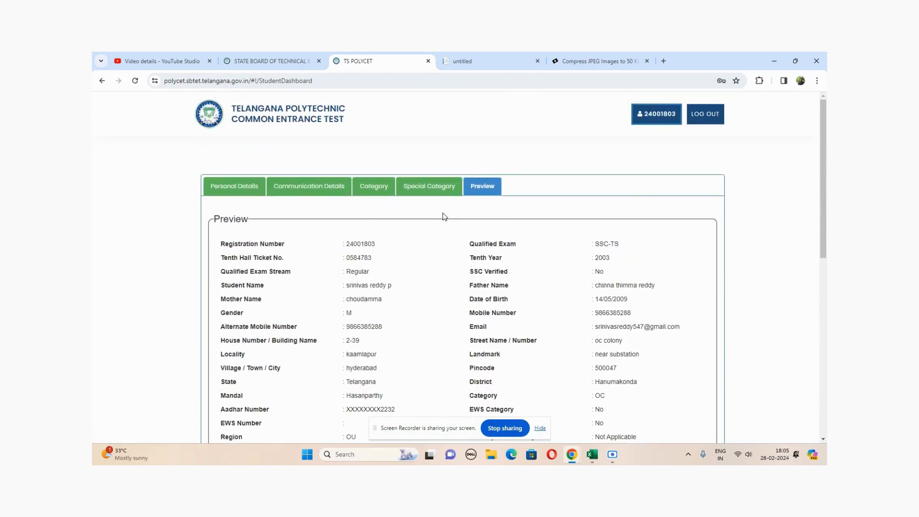
pyautogui.scroll(-1, 287, 302)
pyautogui.scroll(1, 274, 247)
pyautogui.scroll(-4, 268, 306)
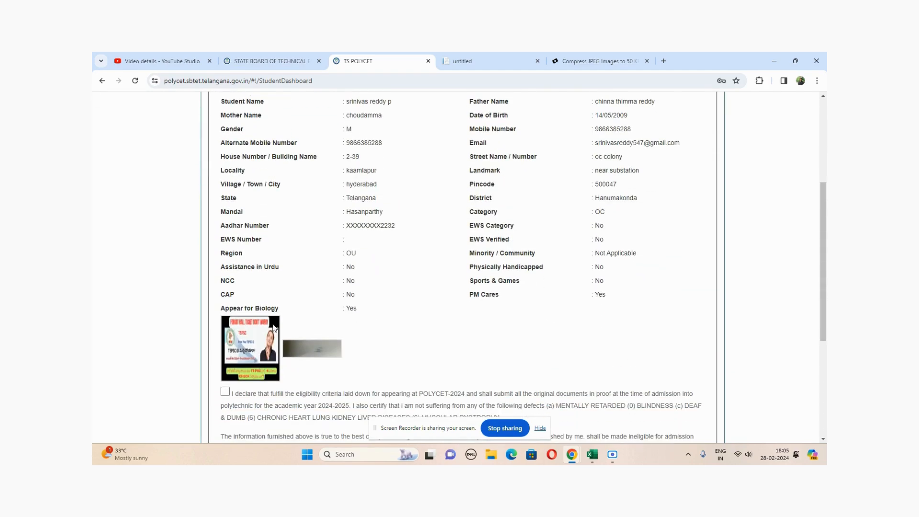
pyautogui.scroll(2, 254, 344)
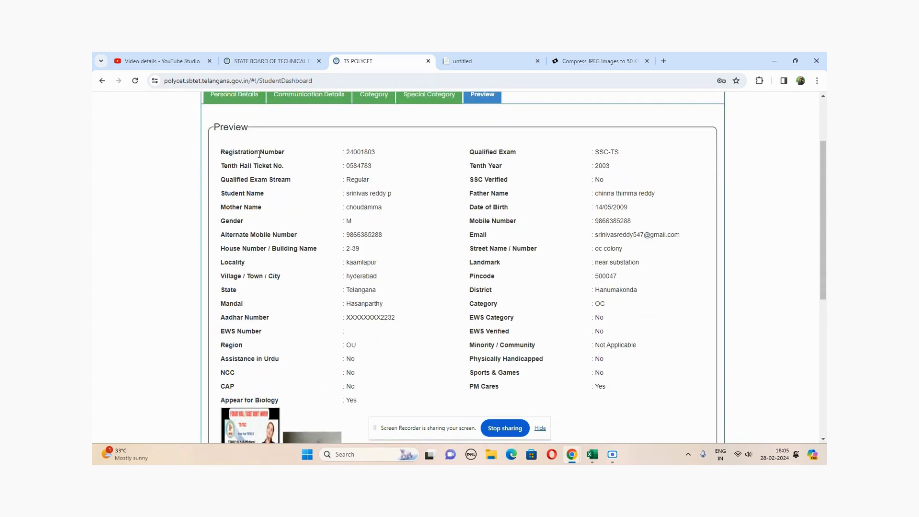
# - Review the preview details and tick the eligibility declaration checkbox
pyautogui.moveTo(251, 152); pyautogui.dragTo(539, 376)
pyautogui.scroll(-4, 397, 236)
pyautogui.scroll(-2, 397, 236)
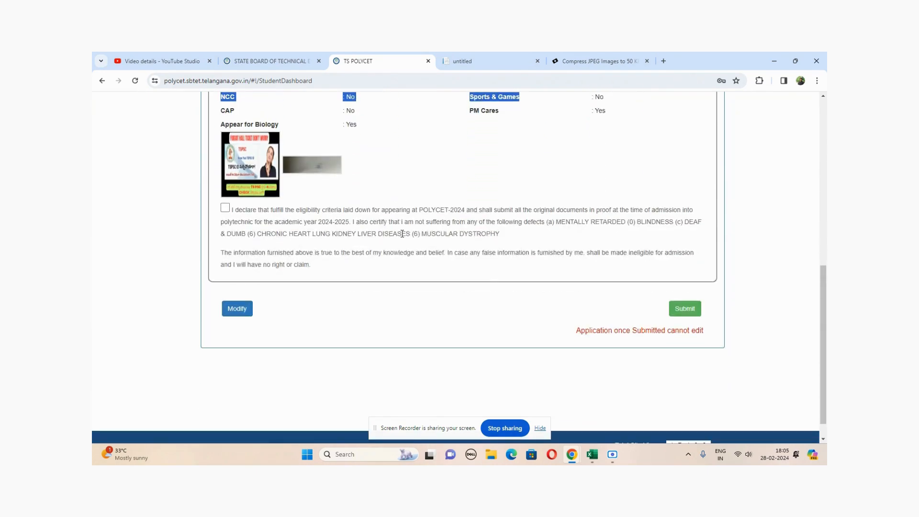
pyautogui.click(225, 207)
pyautogui.click(225, 208)
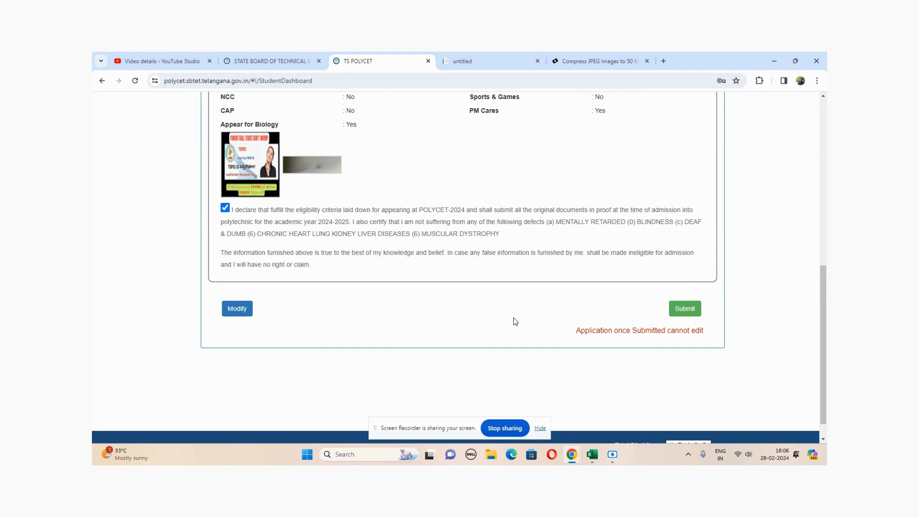
pyautogui.click(689, 311)
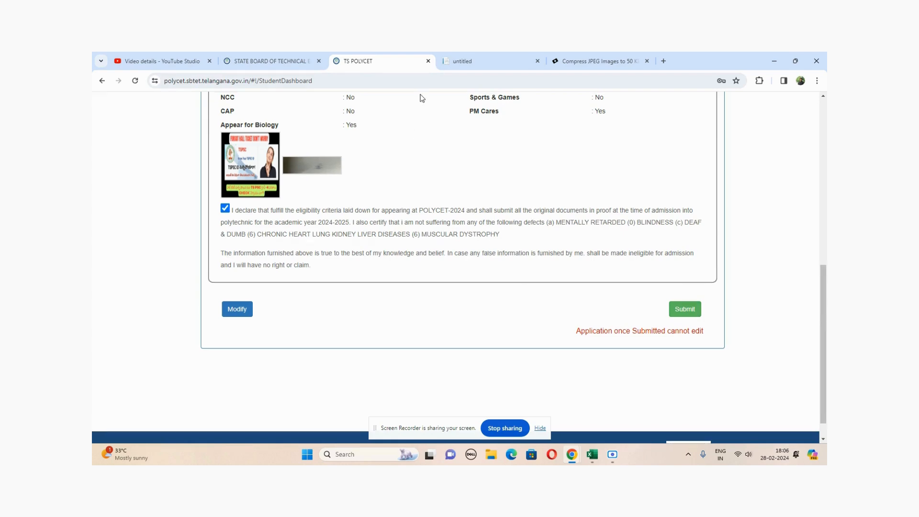
pyautogui.scroll(10, 472, 203)
pyautogui.scroll(-10, 375, 275)
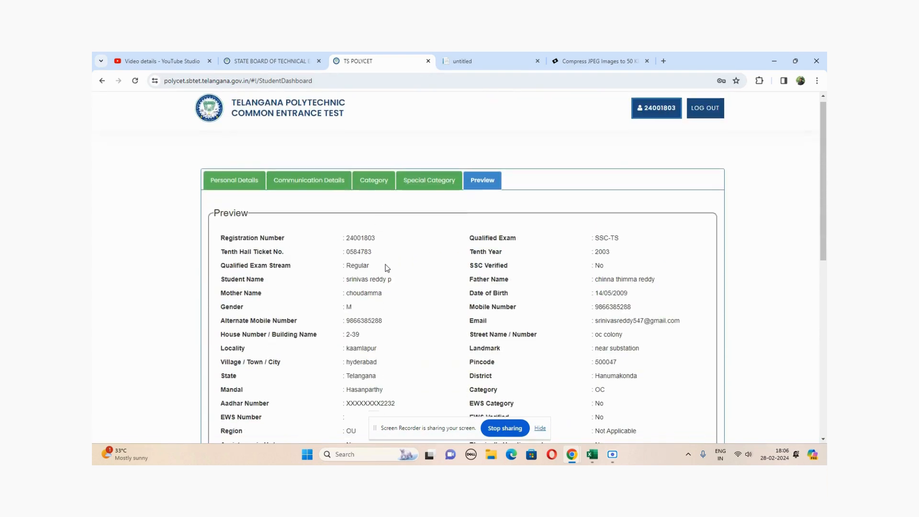
# - Reopen the application and upload IMG-20240217-WA0011 as the applicant photo
pyautogui.click(244, 311)
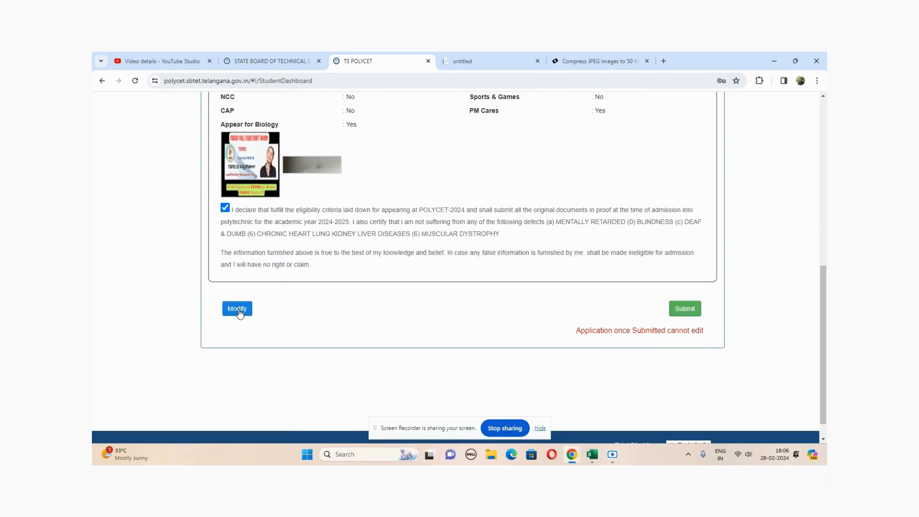
pyautogui.scroll(4, 328, 205)
pyautogui.scroll(-4, 329, 205)
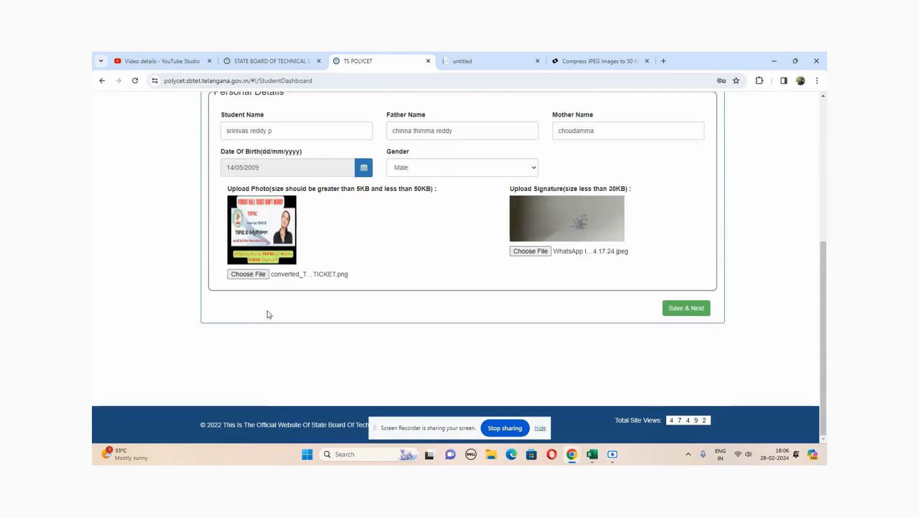
pyautogui.click(235, 274)
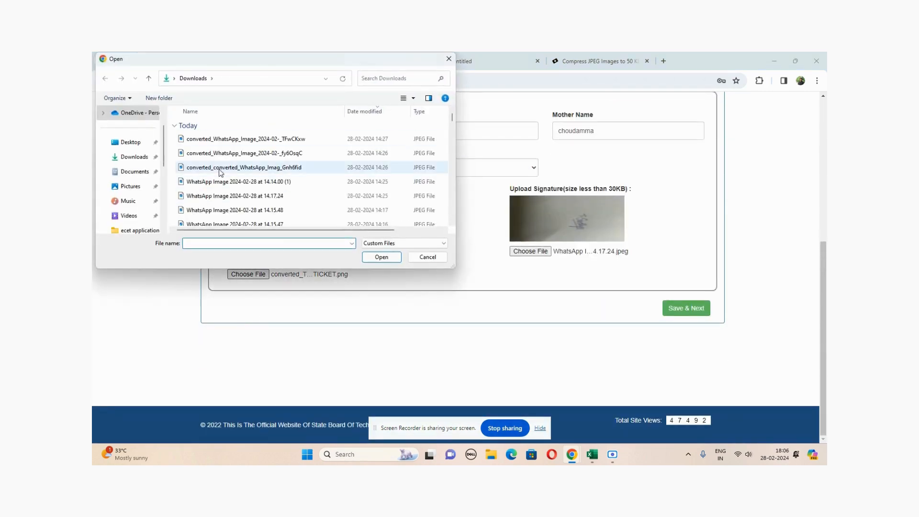
pyautogui.scroll(-3, 221, 173)
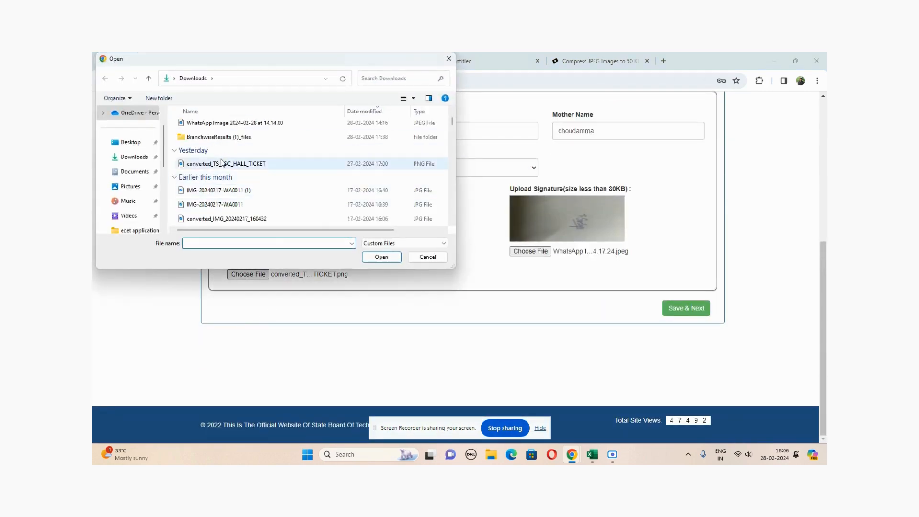
pyautogui.doubleClick(216, 204)
# - Replace the signature with a smaller converted image under 30KB and save personal details
pyautogui.click(522, 253)
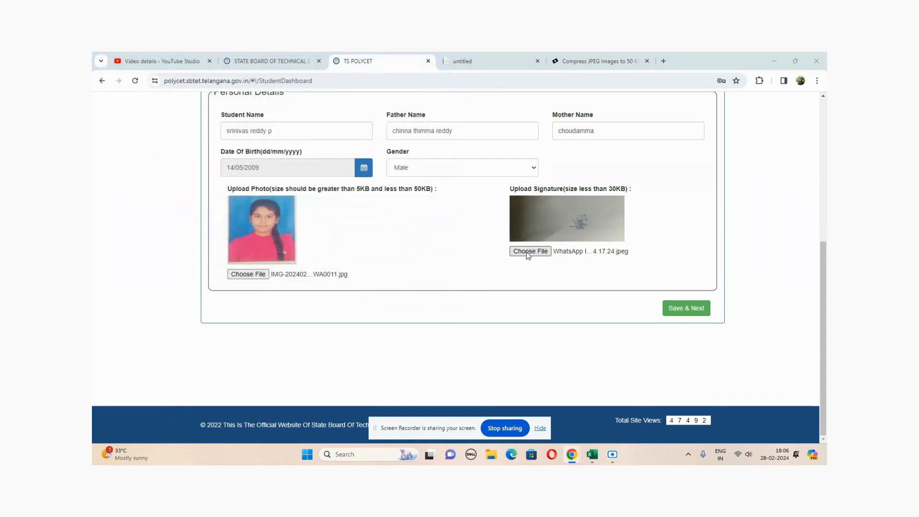
pyautogui.scroll(-1, 242, 209)
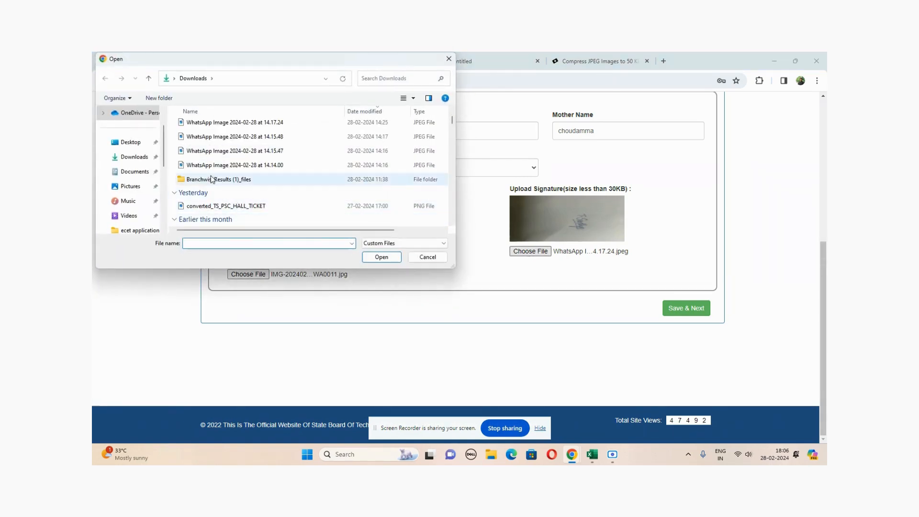
pyautogui.doubleClick(229, 169)
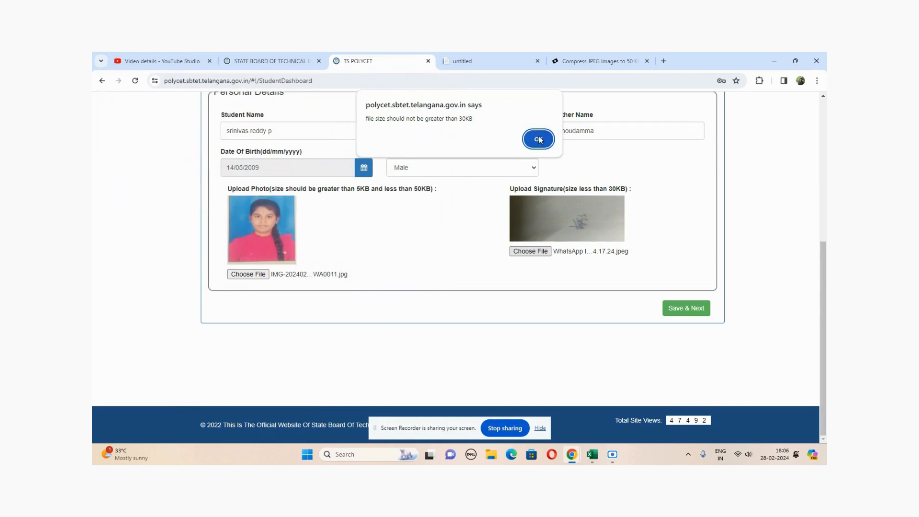
pyautogui.click(537, 135)
pyautogui.scroll(3, 309, 216)
pyautogui.click(534, 389)
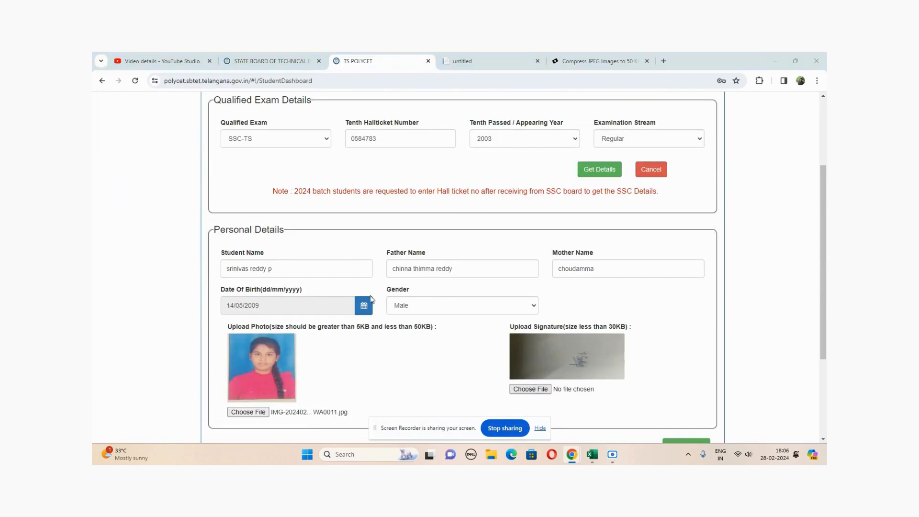
pyautogui.doubleClick(293, 154)
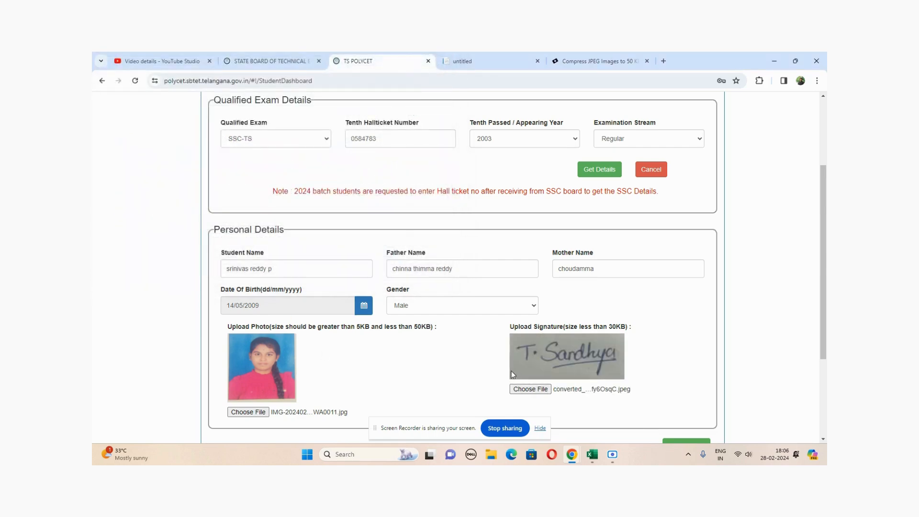
pyautogui.scroll(-3, 702, 293)
pyautogui.click(677, 309)
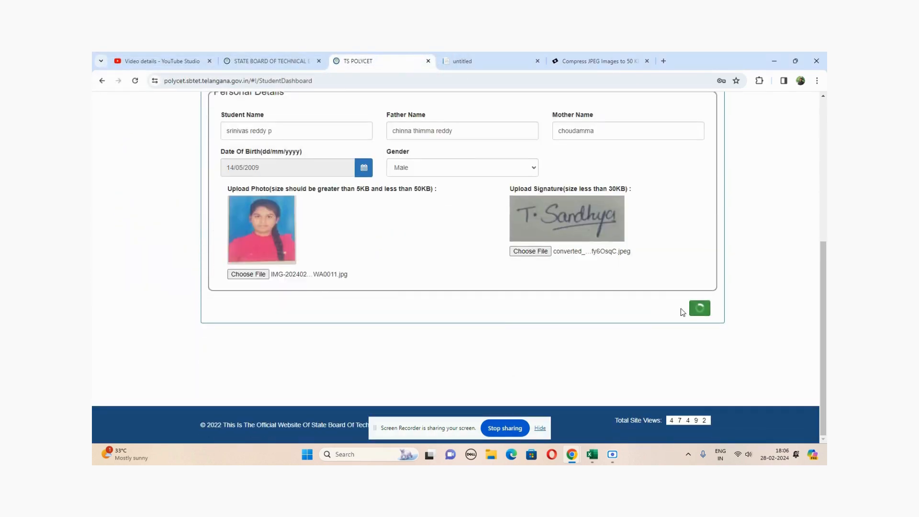
# - Submit the previewed application and dismiss the alert requiring SSC-TS details first
pyautogui.click(538, 139)
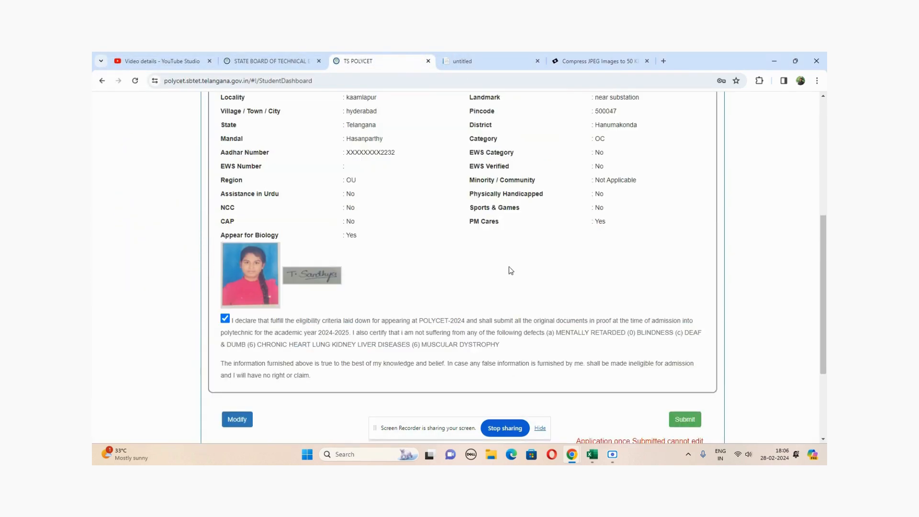
pyautogui.scroll(5, 509, 269)
pyautogui.scroll(-8, 452, 297)
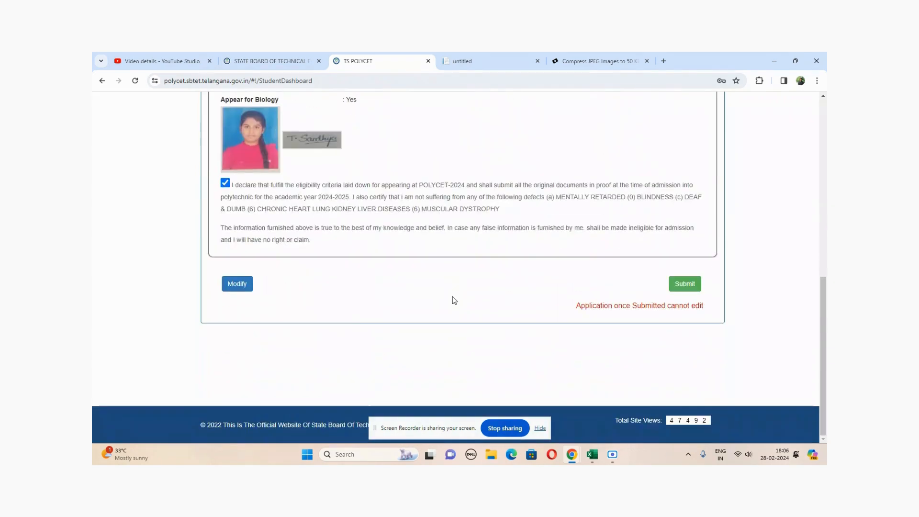
pyautogui.scroll(5, 453, 297)
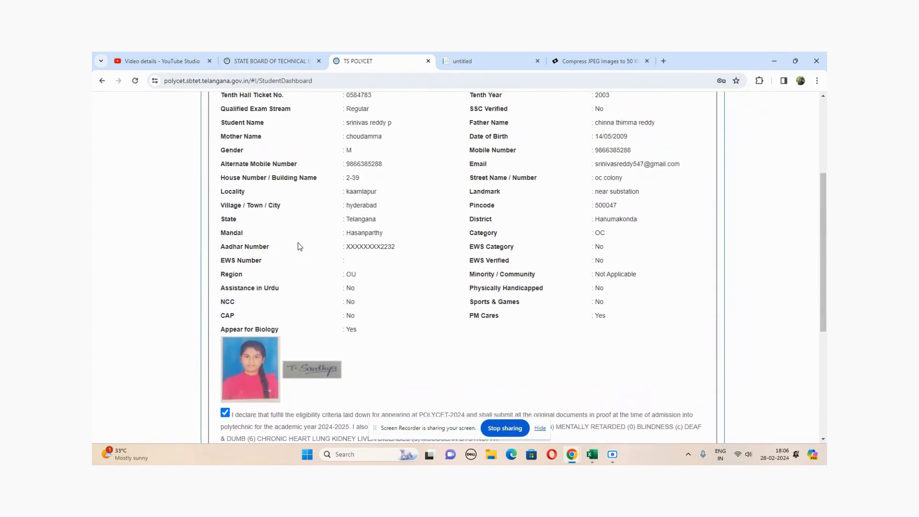
pyautogui.scroll(-3, 433, 276)
pyautogui.scroll(-2, 433, 276)
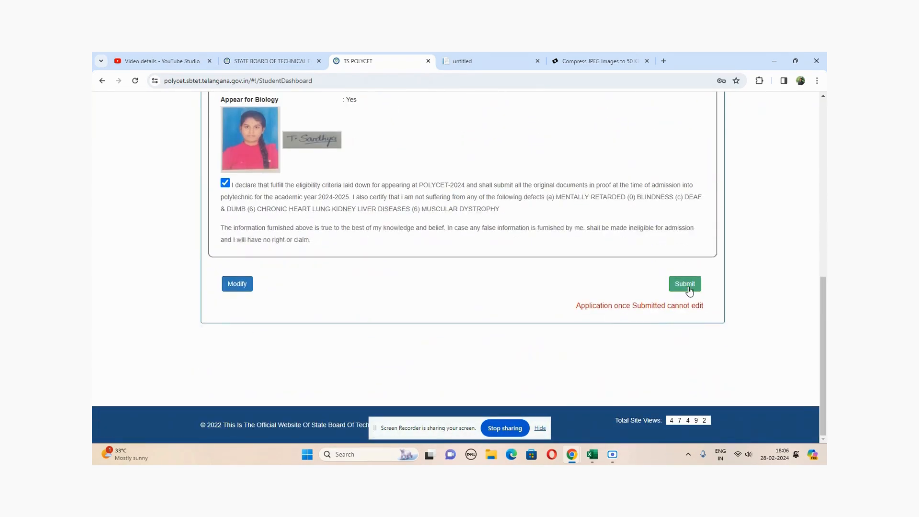
pyautogui.click(685, 285)
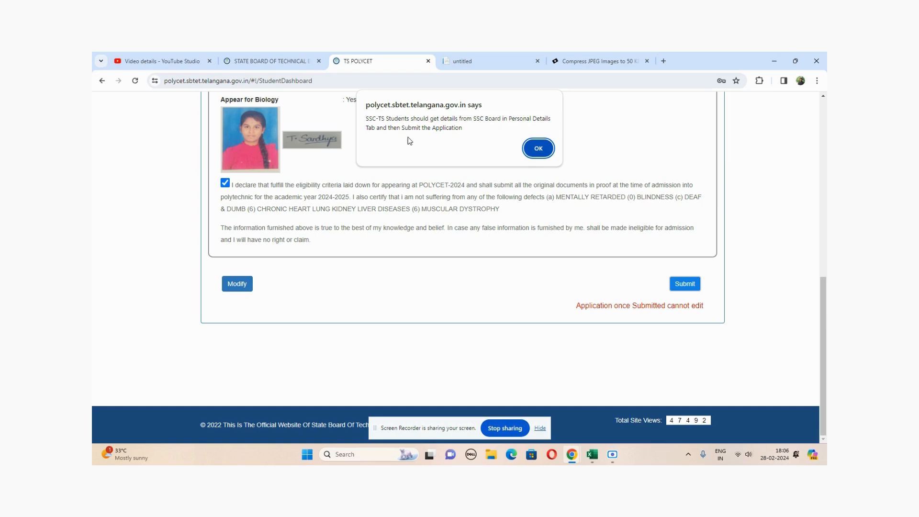
pyautogui.click(537, 148)
pyautogui.scroll(15, 355, 267)
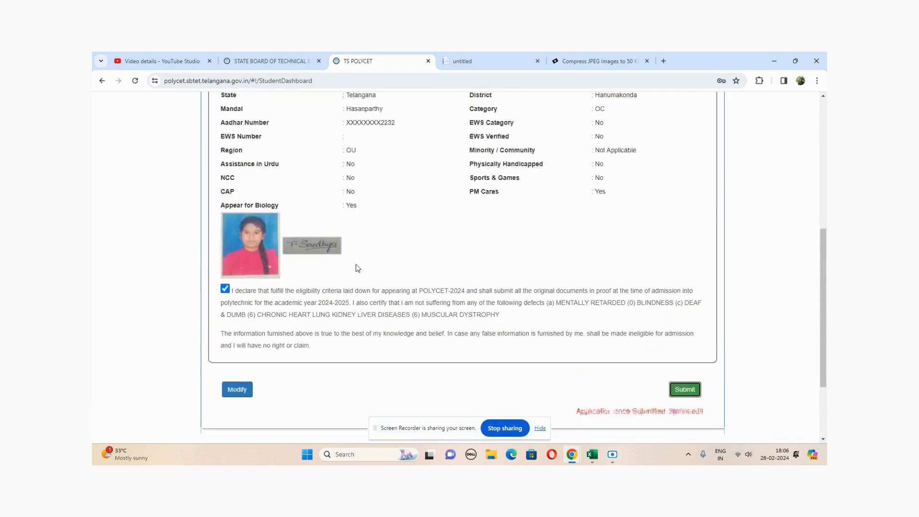
pyautogui.click(301, 165)
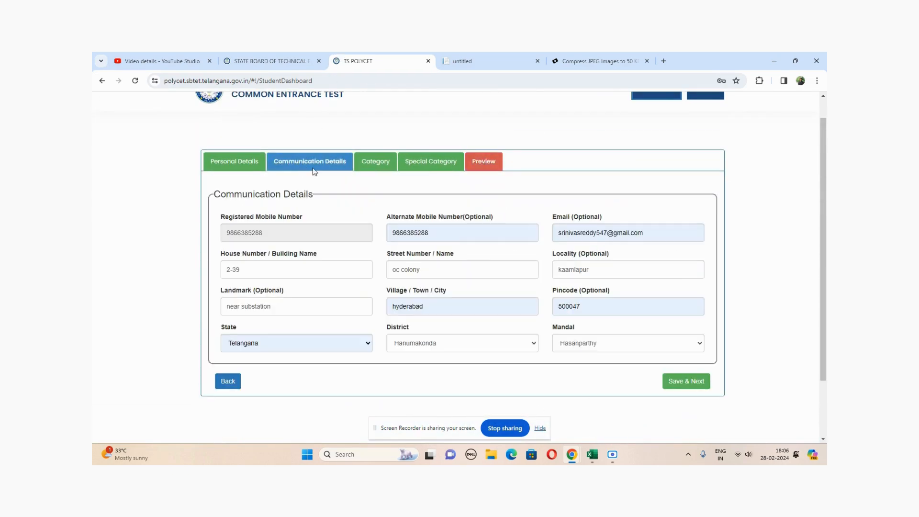
pyautogui.click(220, 166)
pyautogui.scroll(-2, 336, 181)
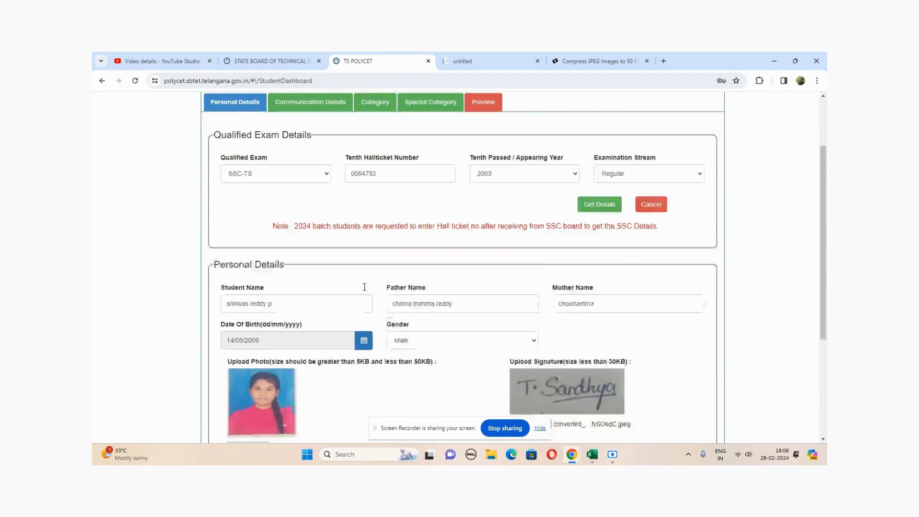
pyautogui.doubleClick(395, 141)
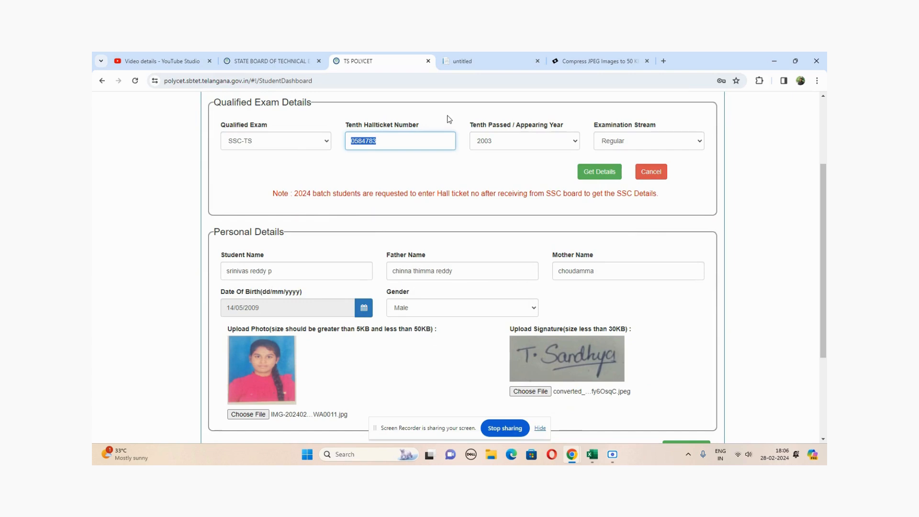
pyautogui.press('Tab')
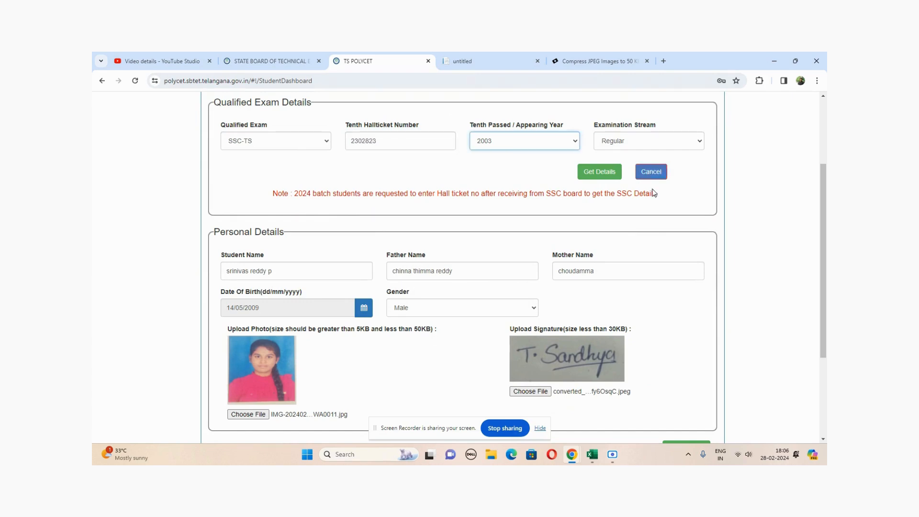
# - Fetch SSC details, dismiss the 'Details not found' alert, and save the personal details
pyautogui.click(604, 173)
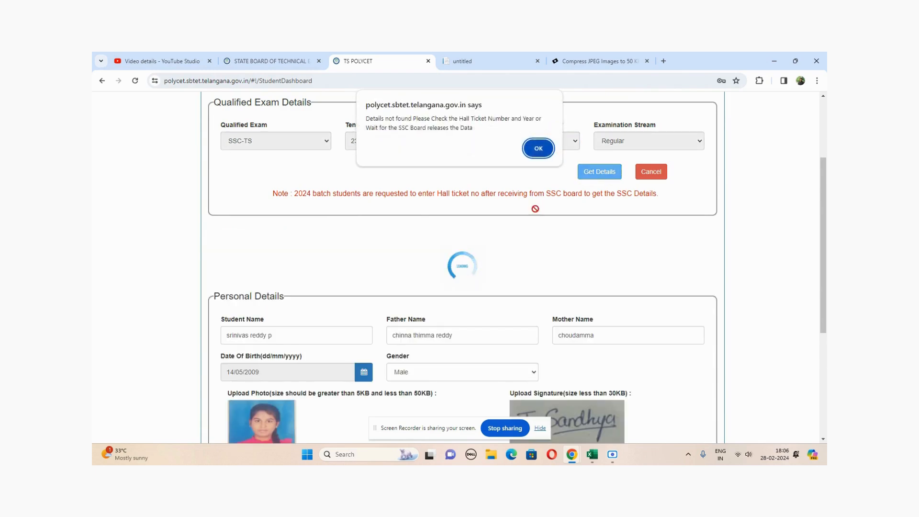
pyautogui.click(538, 148)
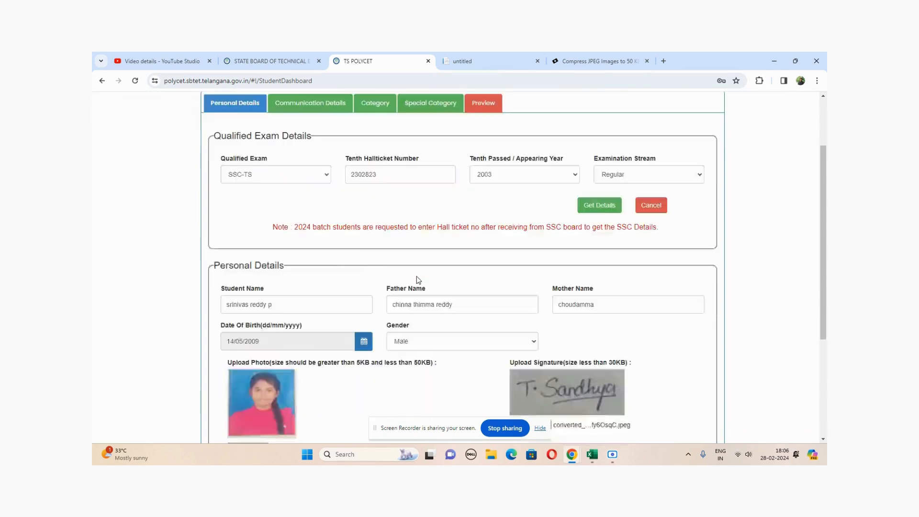
pyautogui.scroll(-4, 417, 277)
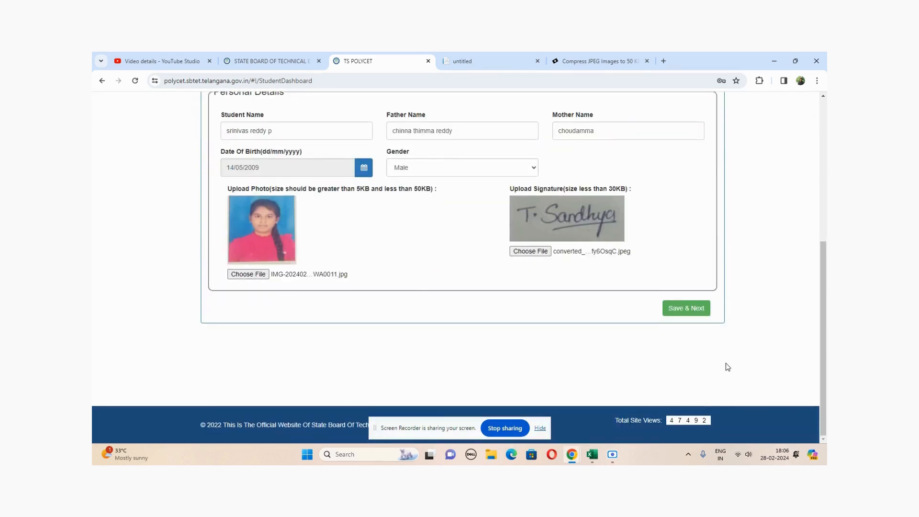
pyautogui.click(684, 309)
# - Acknowledge the update message and dismiss Chrome's save-address and password prompts
pyautogui.click(536, 140)
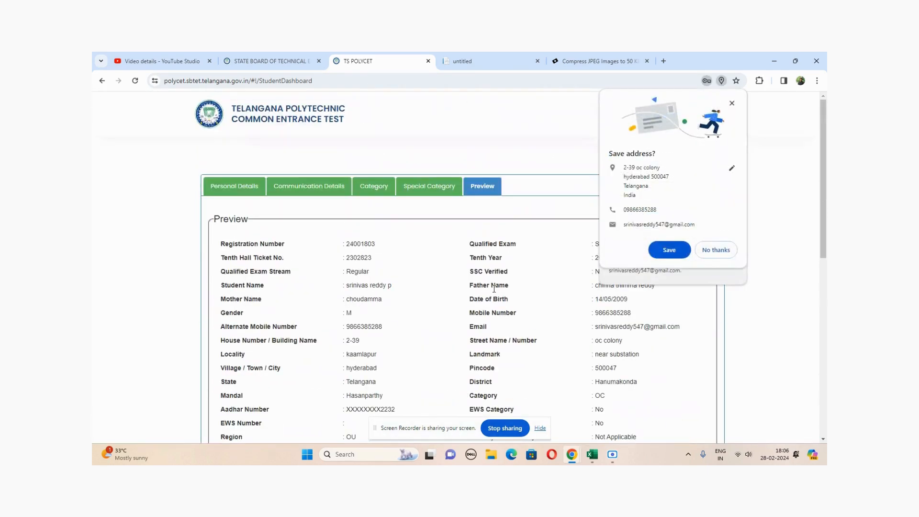
pyautogui.click(716, 250)
pyautogui.scroll(-10, 662, 395)
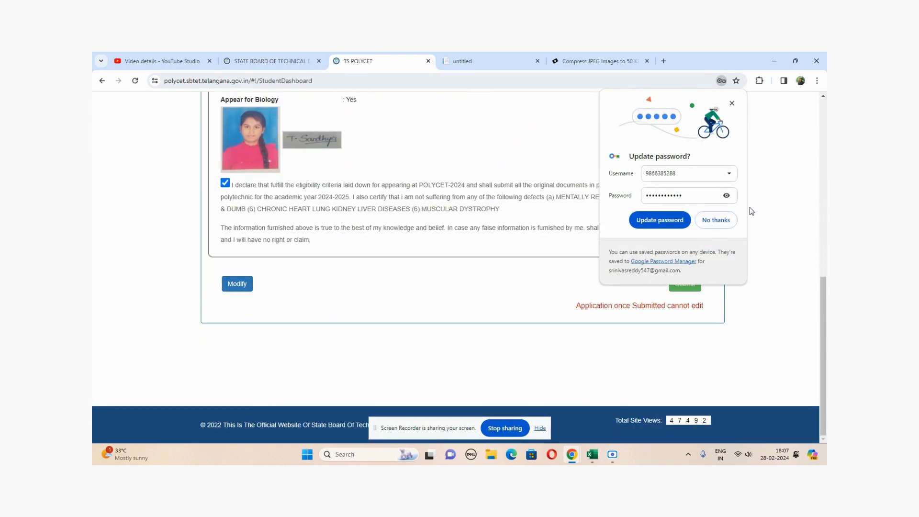
pyautogui.click(732, 104)
# - Submit the application again and accept the SSC details required alert
pyautogui.scroll(10, 318, 403)
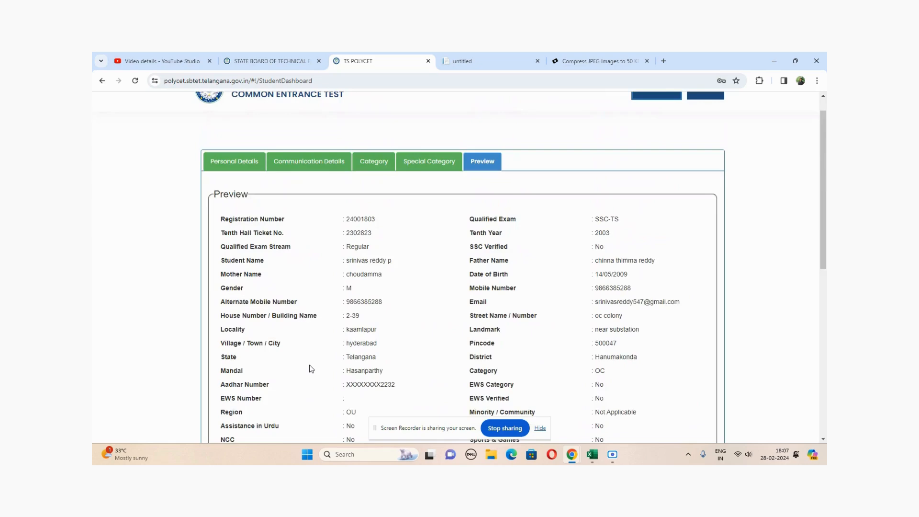
pyautogui.scroll(-3, 223, 407)
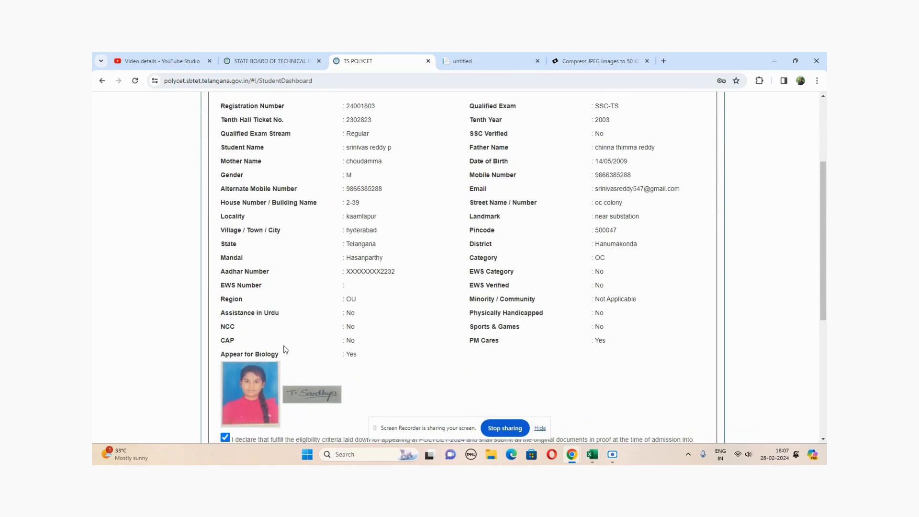
pyautogui.scroll(-4, 450, 375)
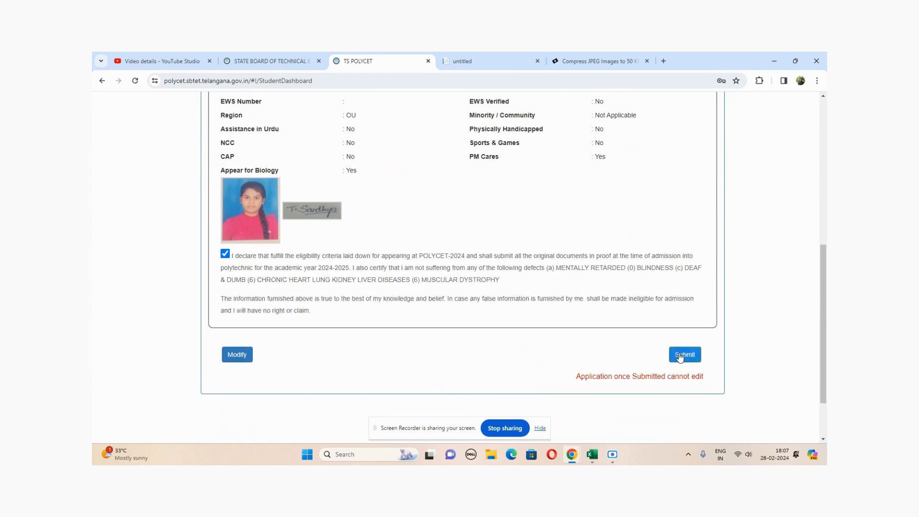
pyautogui.click(693, 358)
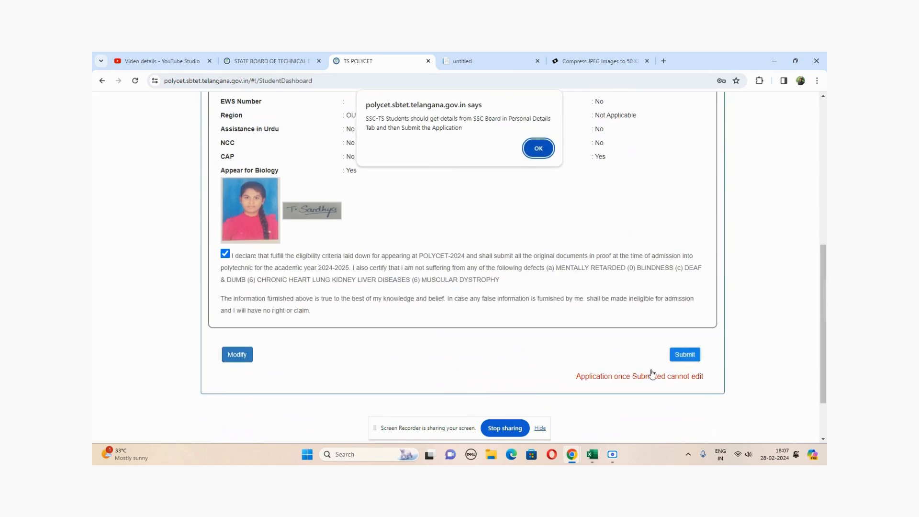
pyautogui.click(544, 157)
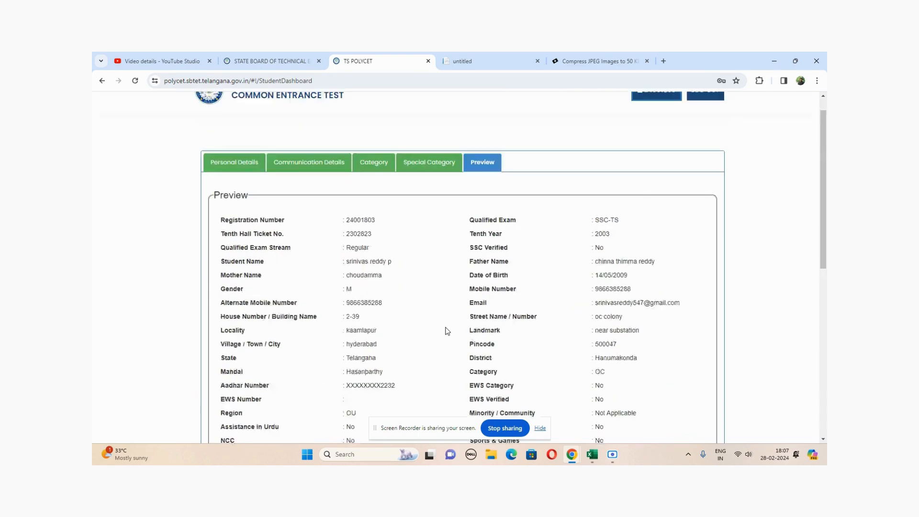
pyautogui.scroll(-8, 375, 395)
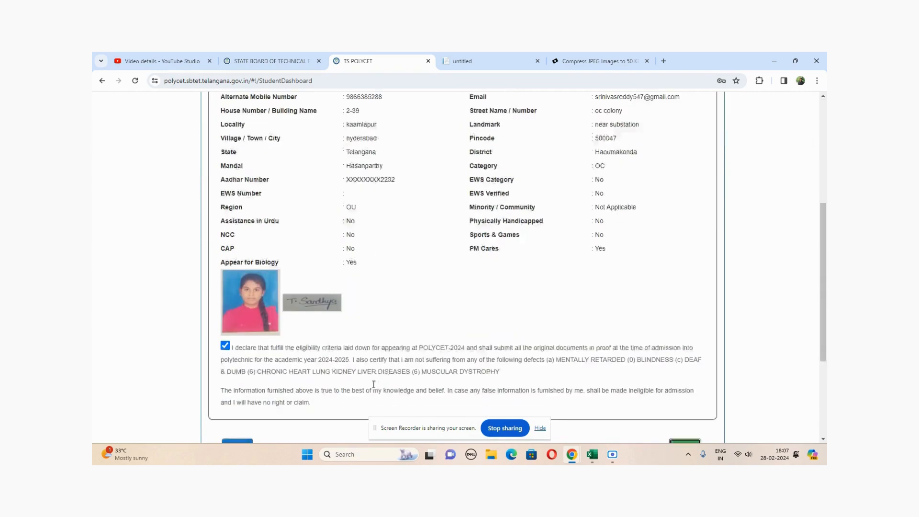
pyautogui.scroll(6, 289, 338)
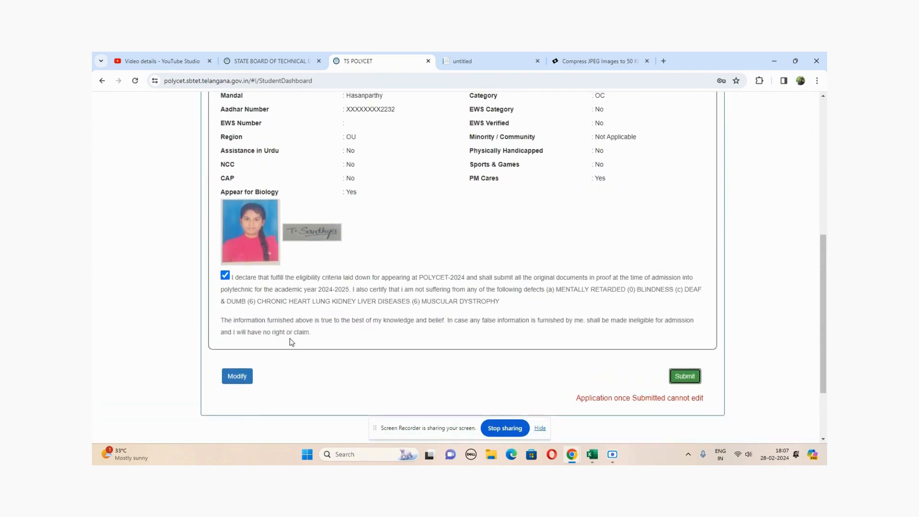
pyautogui.scroll(1, 294, 338)
pyautogui.scroll(-3, 381, 317)
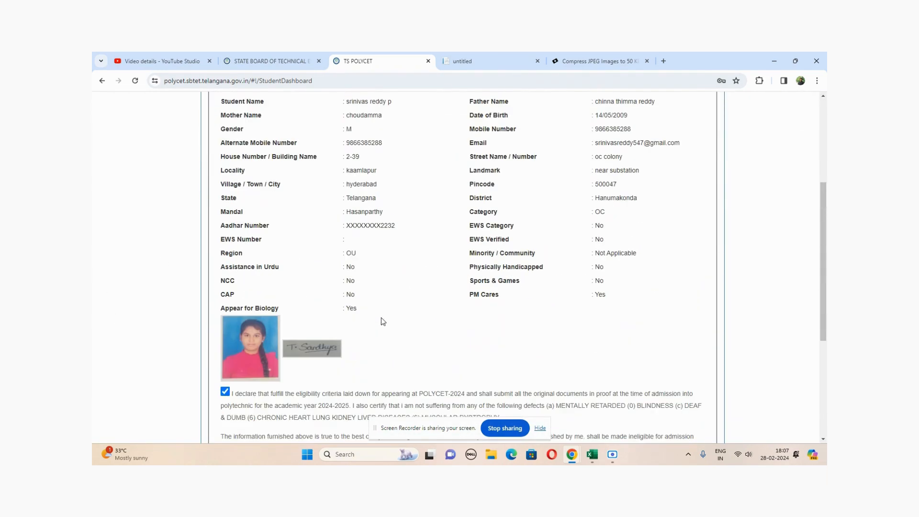
pyautogui.scroll(4, 379, 387)
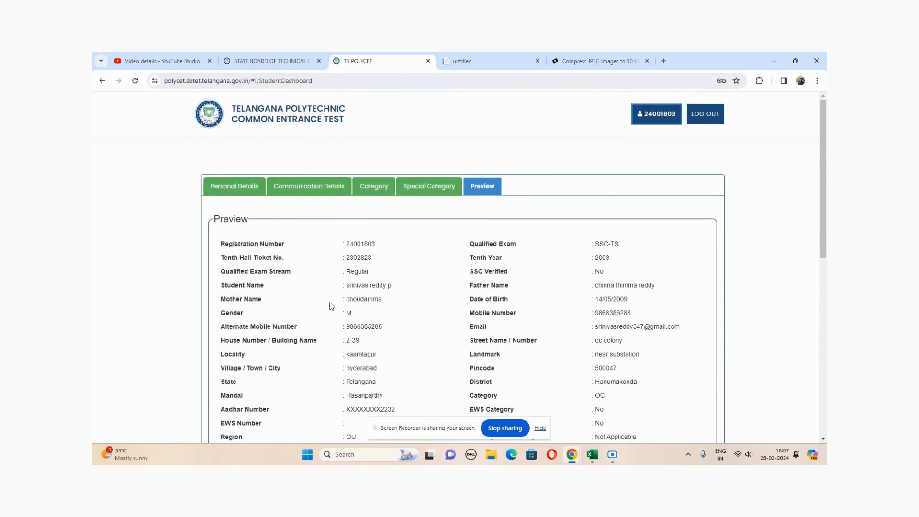
pyautogui.scroll(-6, 335, 311)
pyautogui.scroll(-4, 330, 338)
pyautogui.scroll(3, 321, 347)
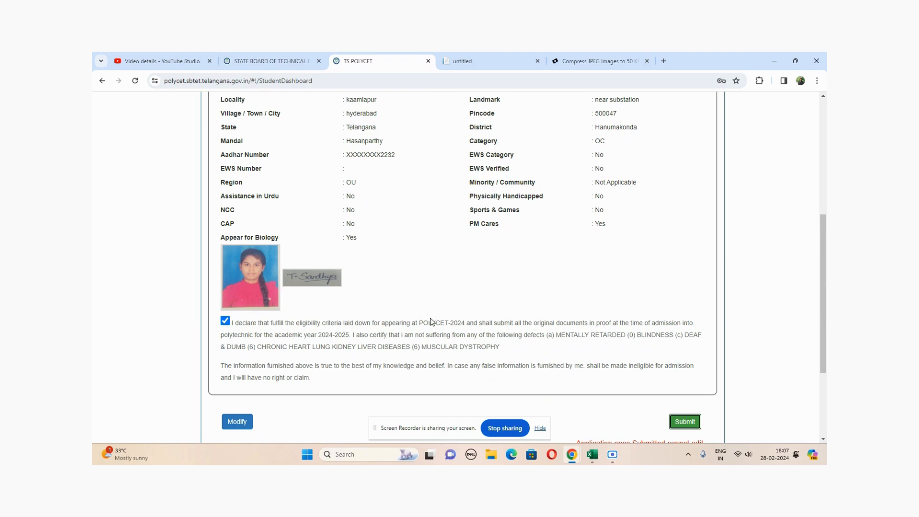
pyautogui.scroll(5, 372, 345)
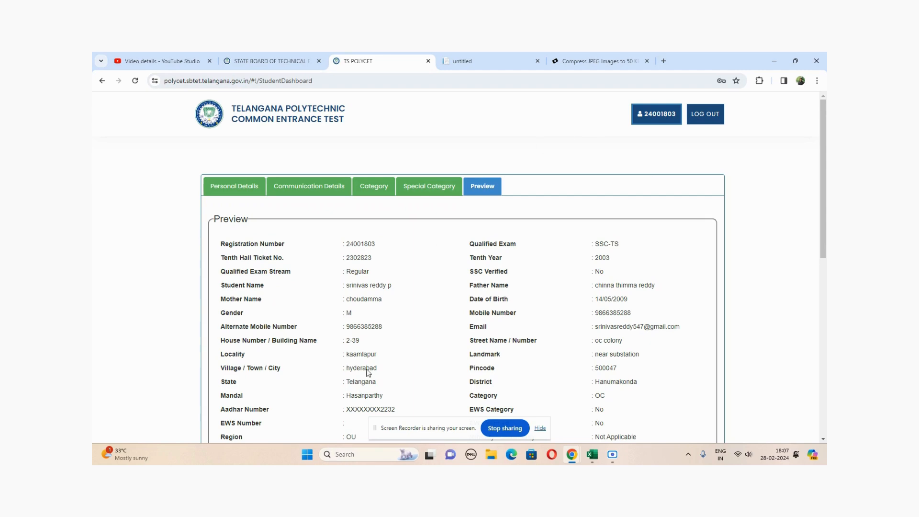
pyautogui.scroll(-8, 375, 366)
pyautogui.scroll(4, 378, 364)
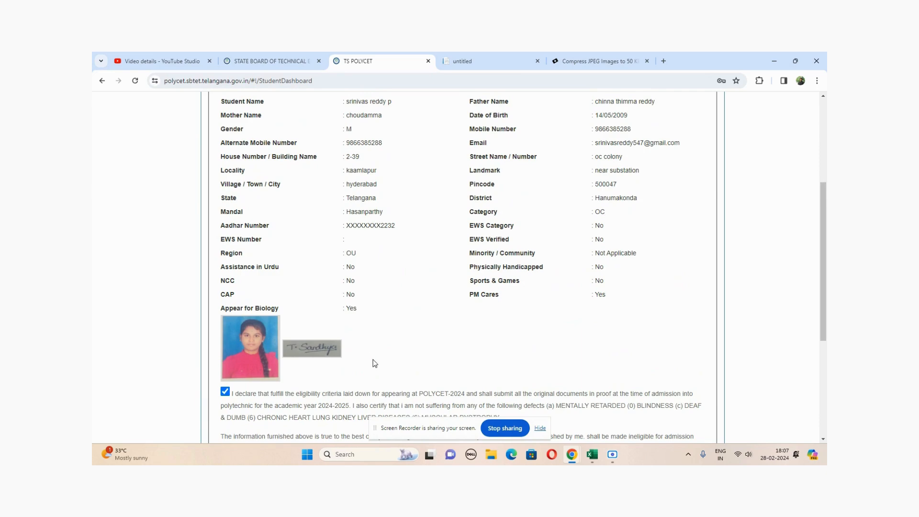
pyautogui.scroll(4, 446, 394)
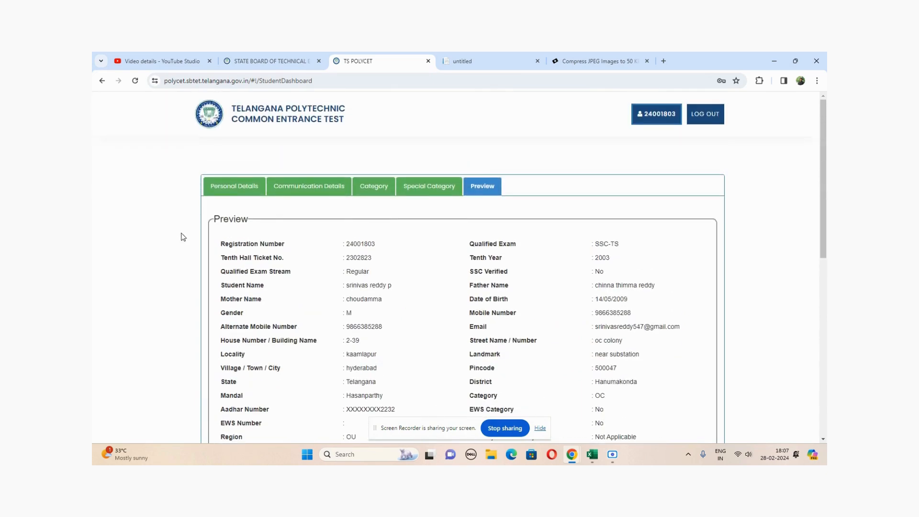
pyautogui.scroll(-7, 371, 315)
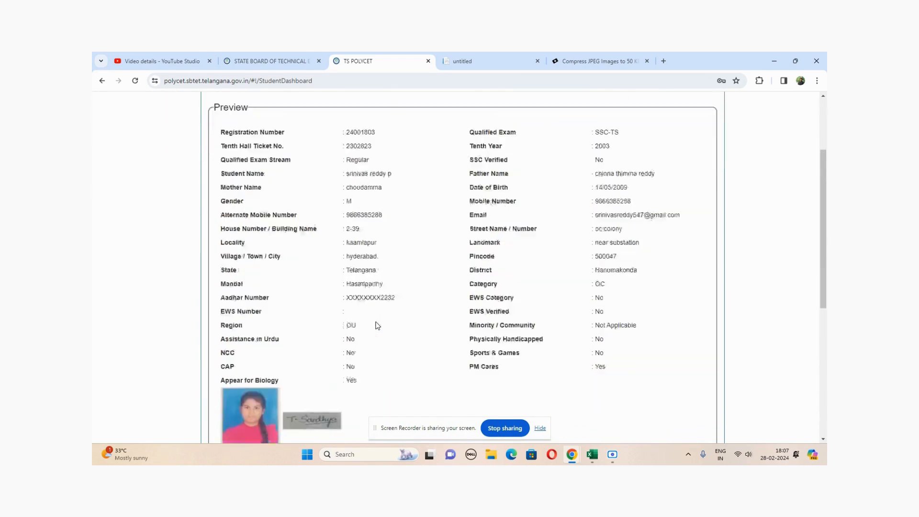
pyautogui.scroll(7, 371, 329)
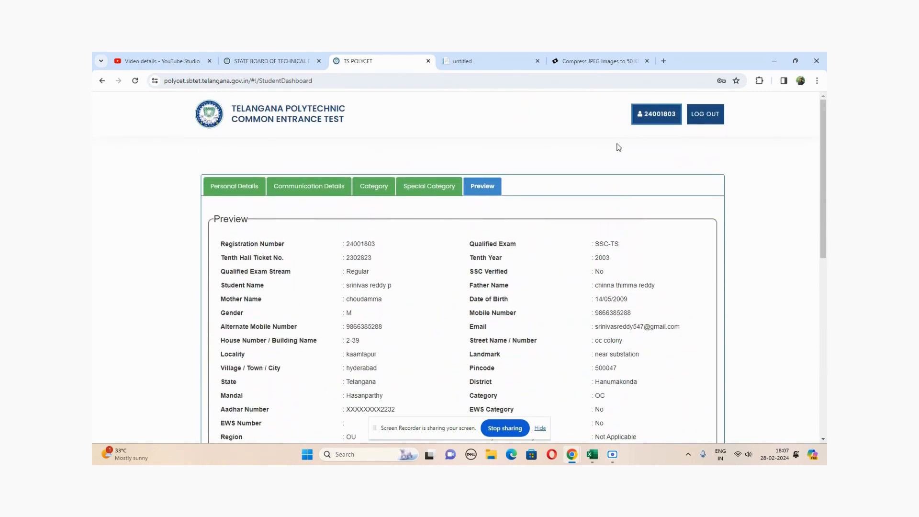
pyautogui.scroll(-4, 654, 345)
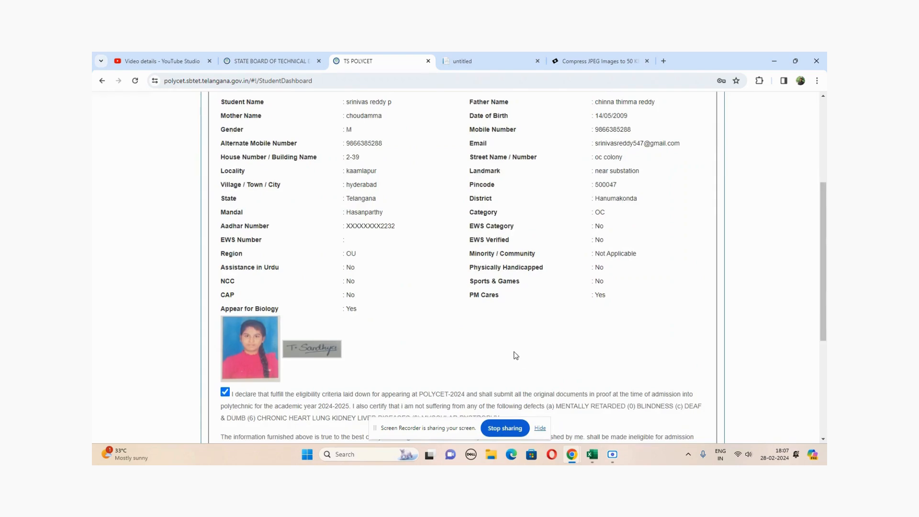
pyautogui.scroll(4, 654, 346)
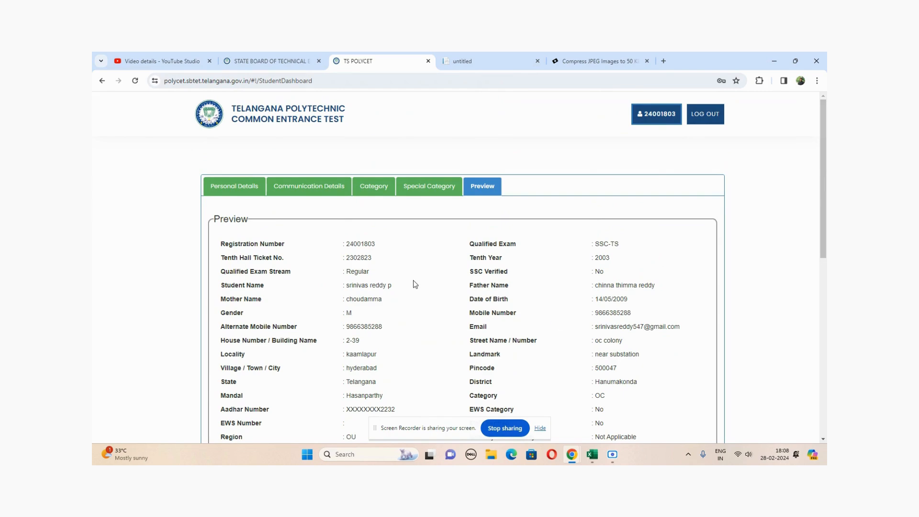
pyautogui.scroll(-2, 391, 368)
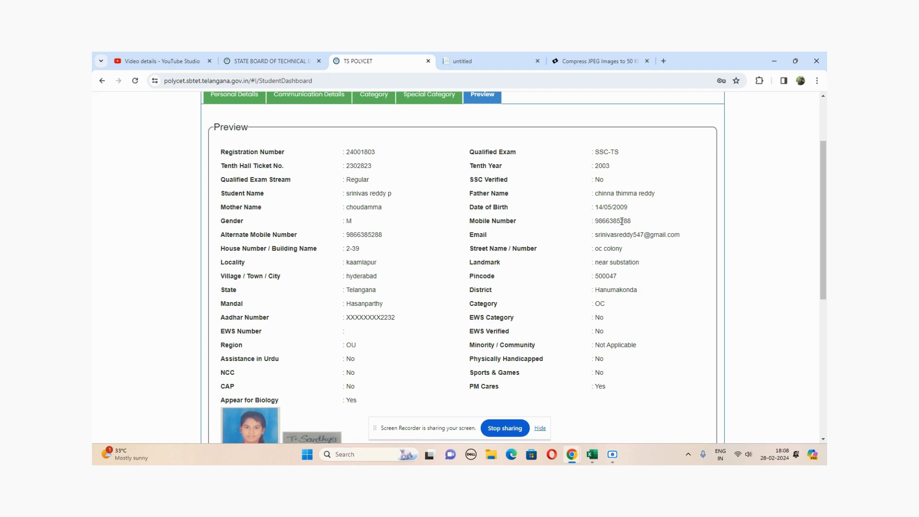
# - Highlight the Mobile Number value in the preview table and return to the top
pyautogui.moveTo(639, 222); pyautogui.dragTo(586, 226)
pyautogui.scroll(1, 410, 301)
pyautogui.scroll(1, 411, 300)
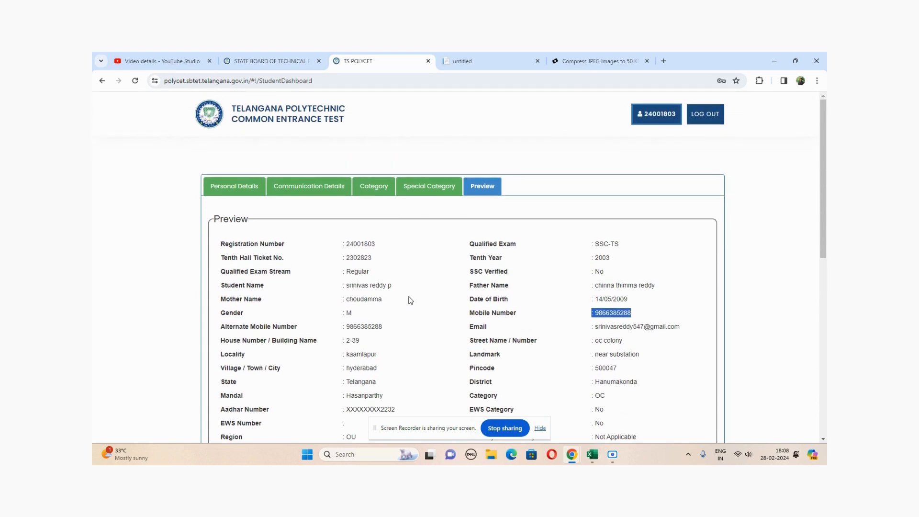